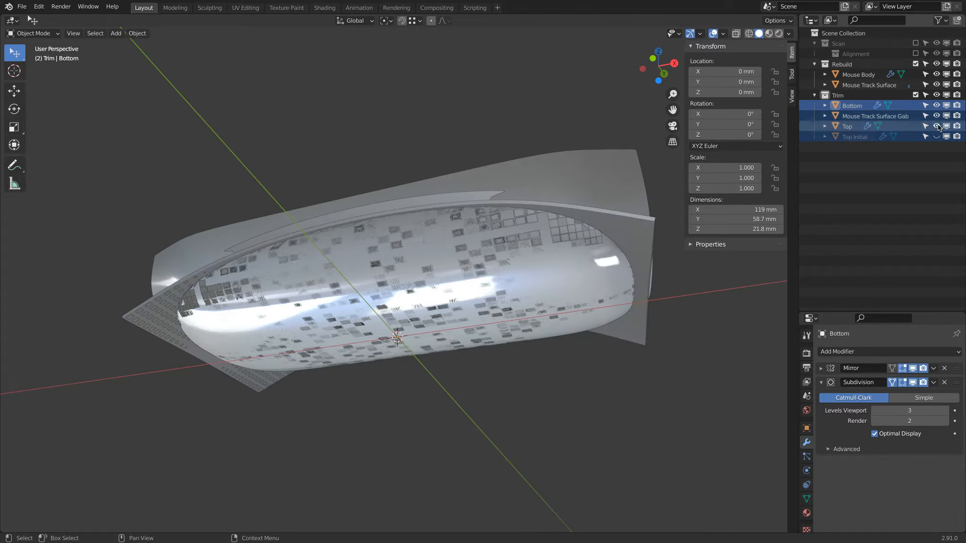
- Exclude the Trim and Rebuild collections from the view layer and enable the Scan collection
left_click(916, 95)
left_click(915, 95)
left_click(916, 95)
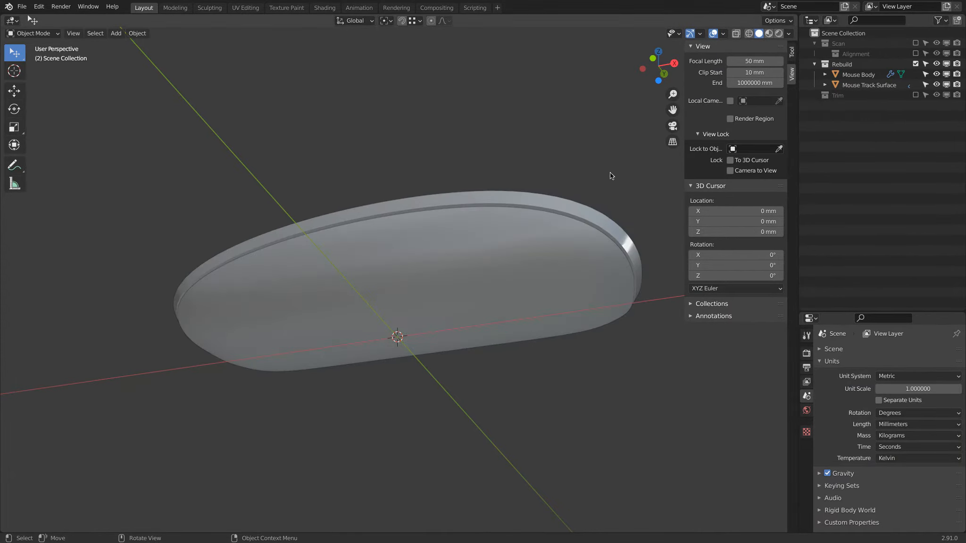
middle_click_drag(552, 229, 571, 266)
key("KP_1")
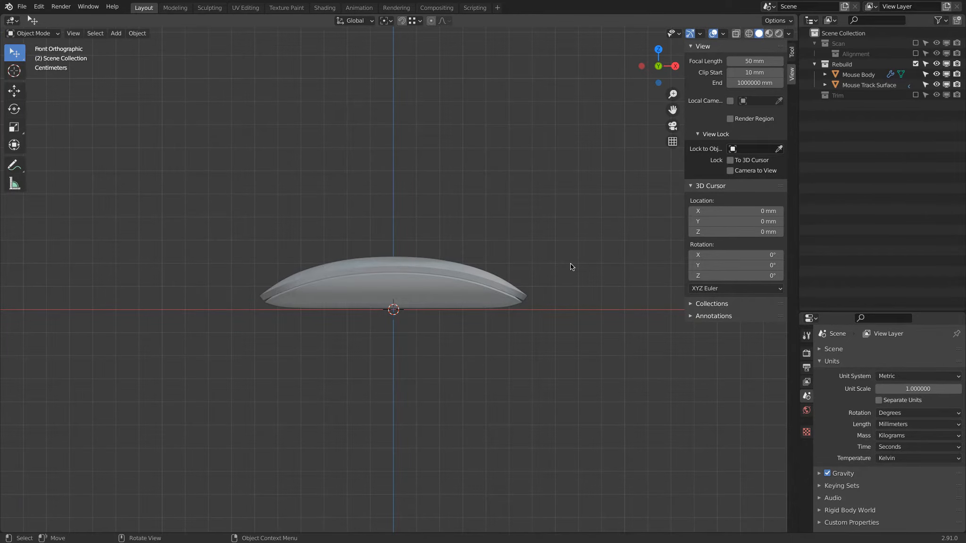
left_click(916, 64)
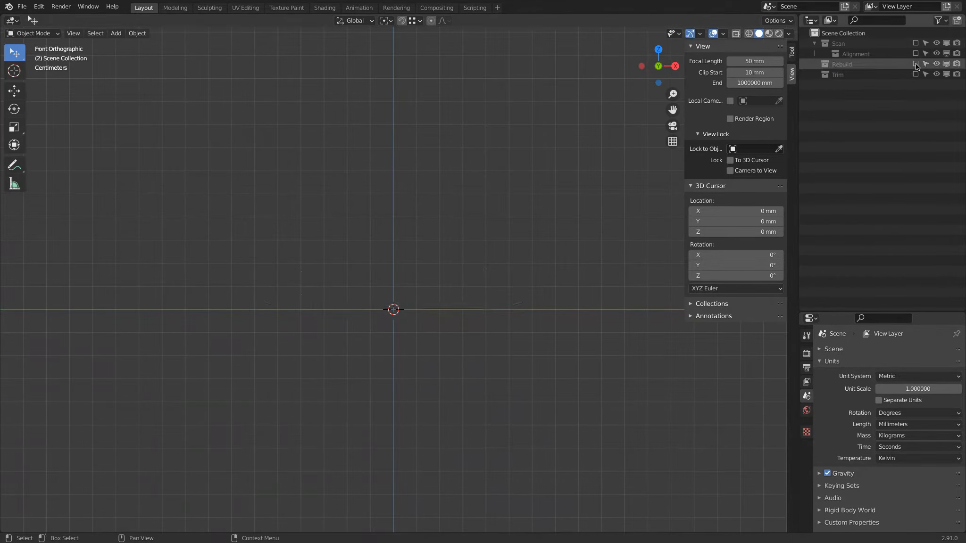
left_click(916, 43)
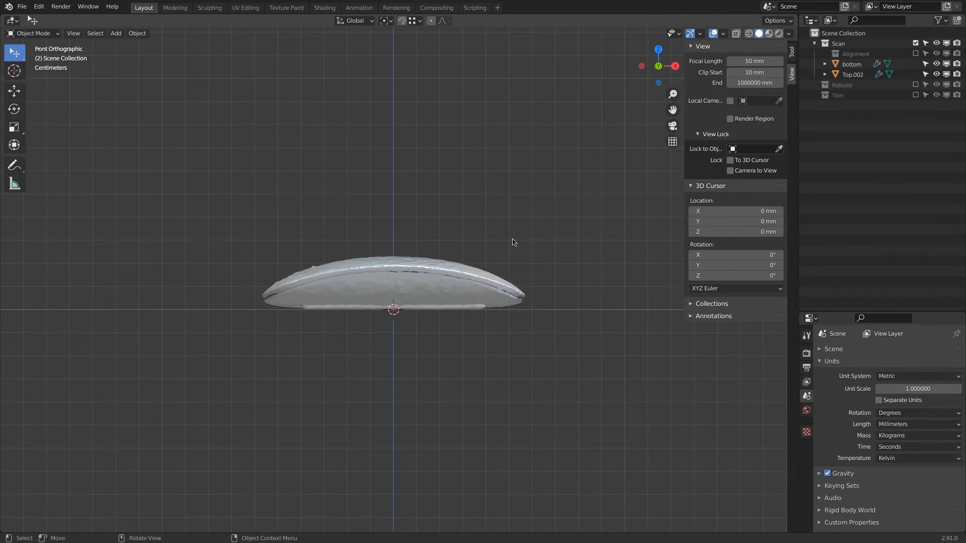
- Display the scanned mouse in Material Preview shading from the bottom orthographic view, framing its underside
left_click(769, 34)
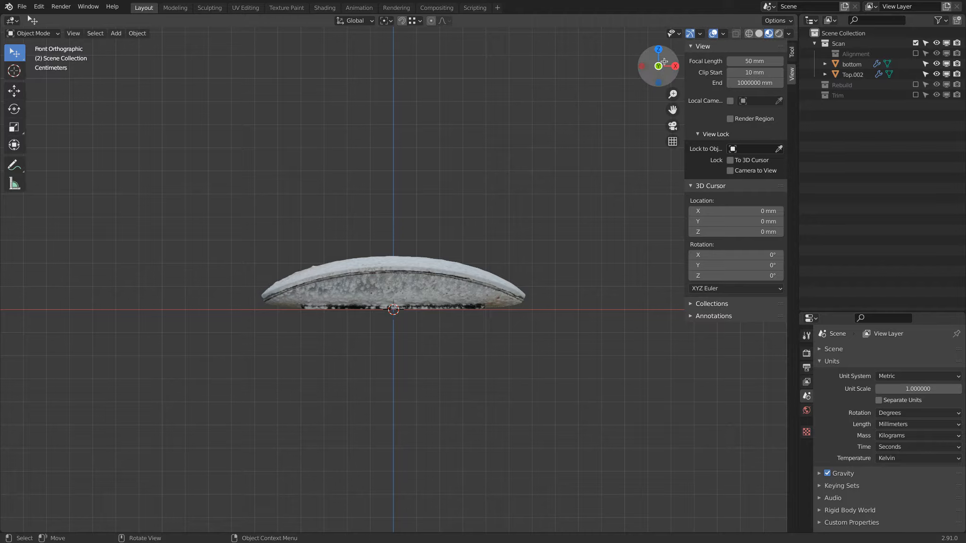
left_click(656, 85)
scroll(434, 224, "up", 4)
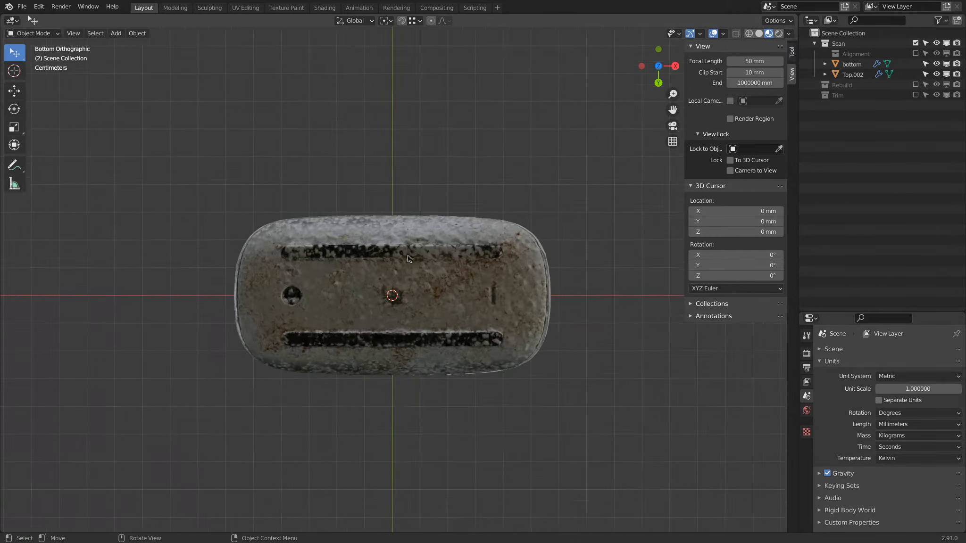
middle_click_drag(415, 227, 427, 209, "shift")
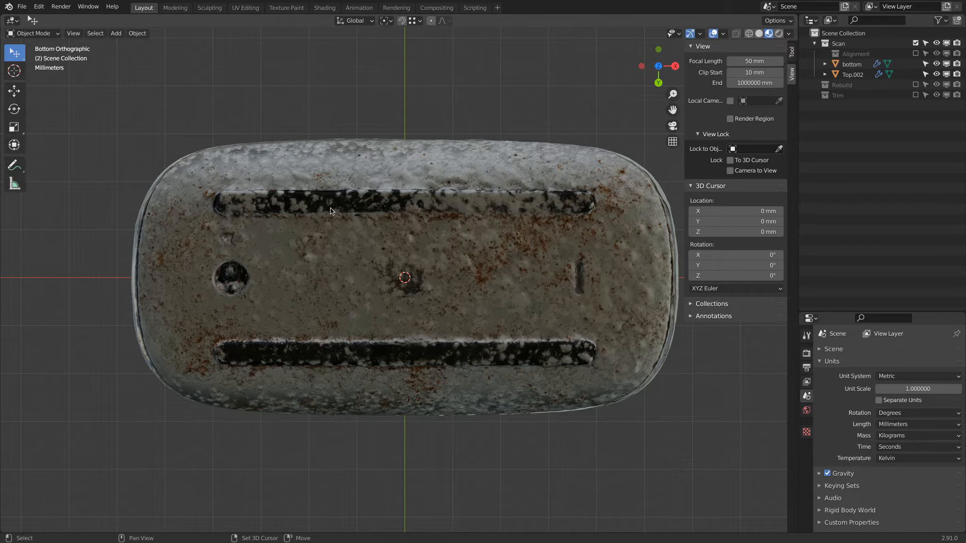
- Snap the 3D cursor to the world origin and add a mesh plane there
key("shift+s")
left_click(269, 246)
key("shift+a")
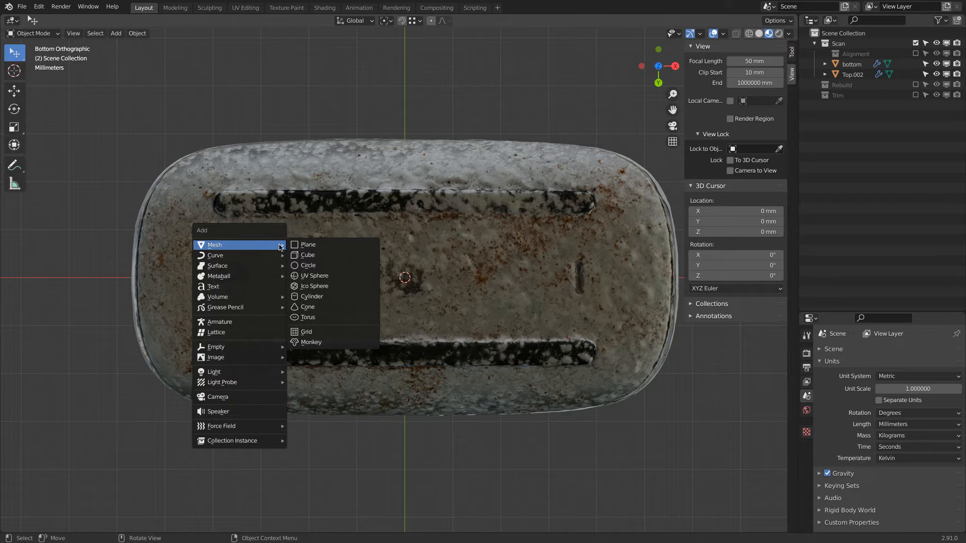
left_click(314, 246)
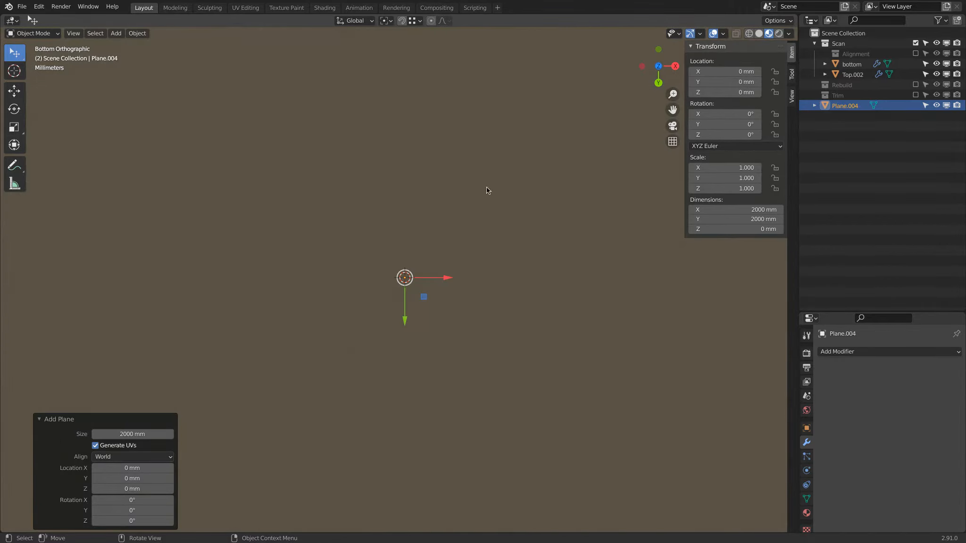
- In Edit Mode, scale the plane down to fit within the mouse's underside and delete only its face
left_click(54, 33)
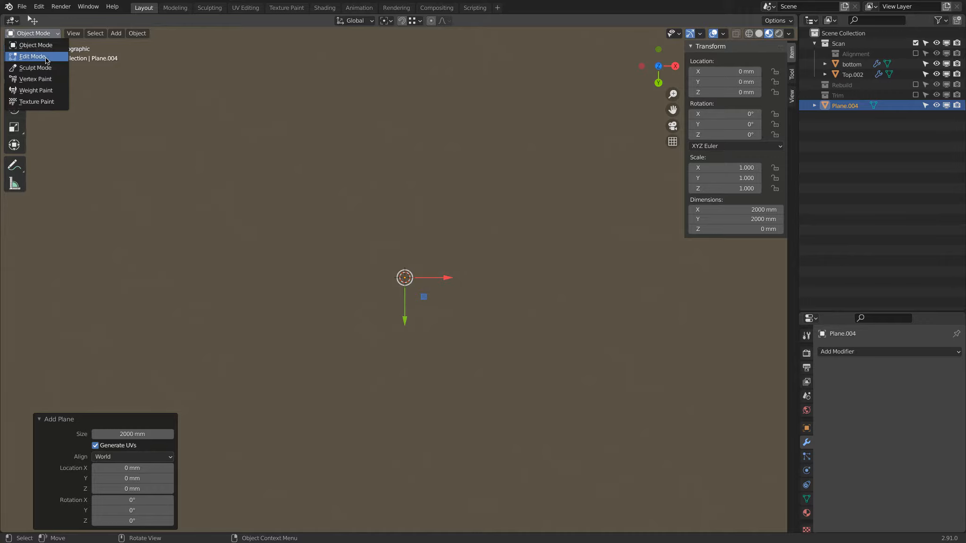
left_click(47, 53)
key("s")
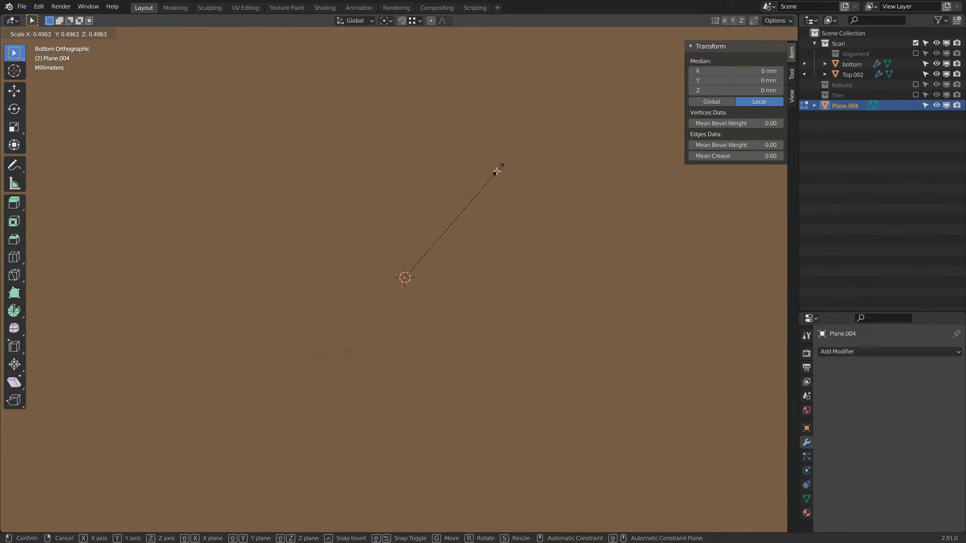
left_click(472, 199)
key("s")
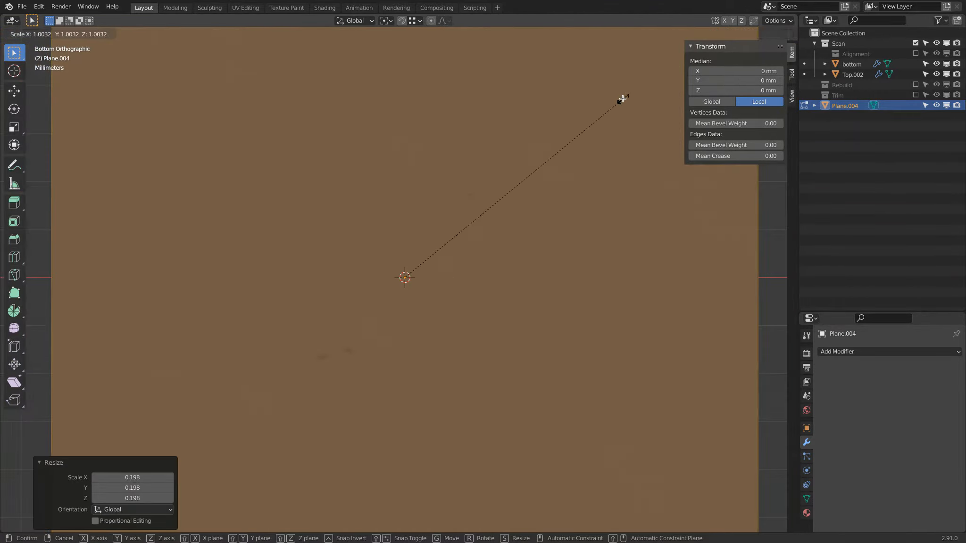
left_click(458, 225)
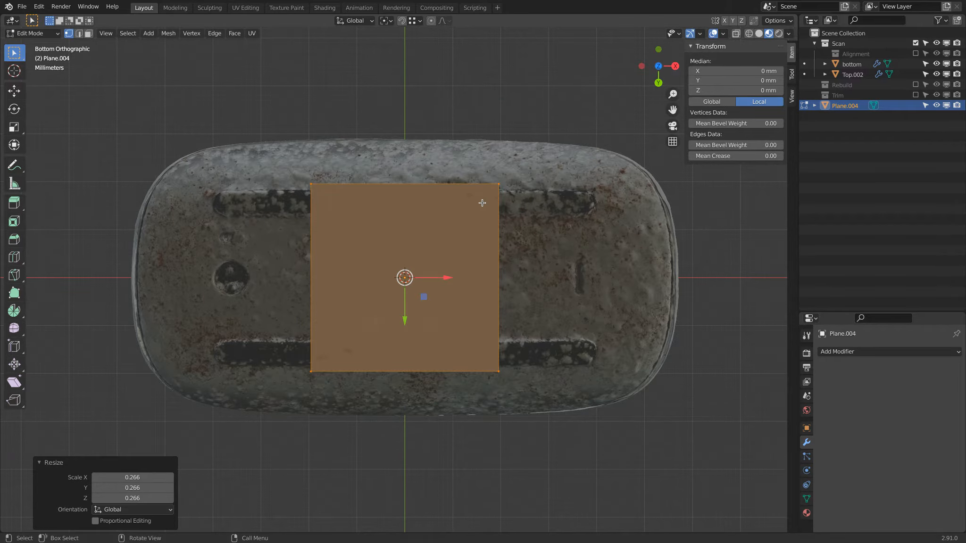
key("x")
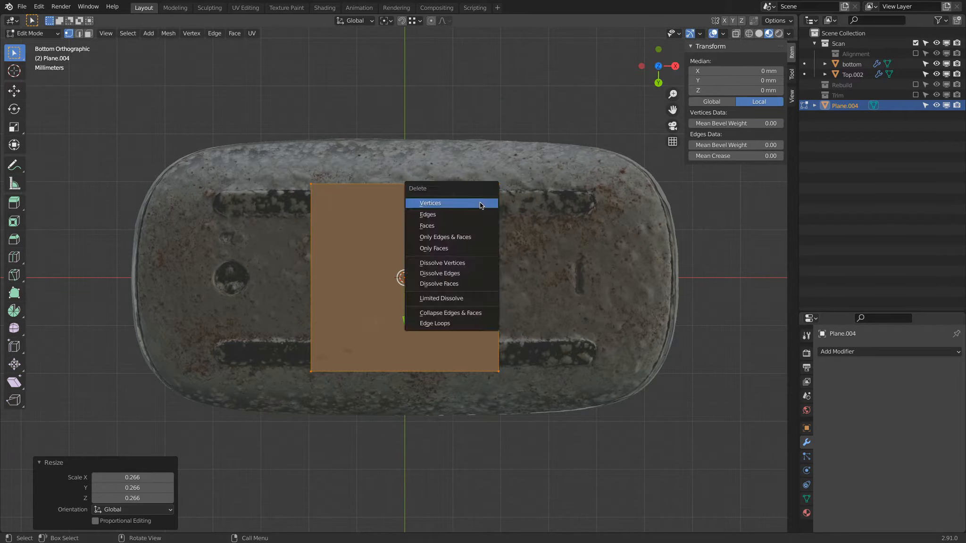
left_click(466, 251)
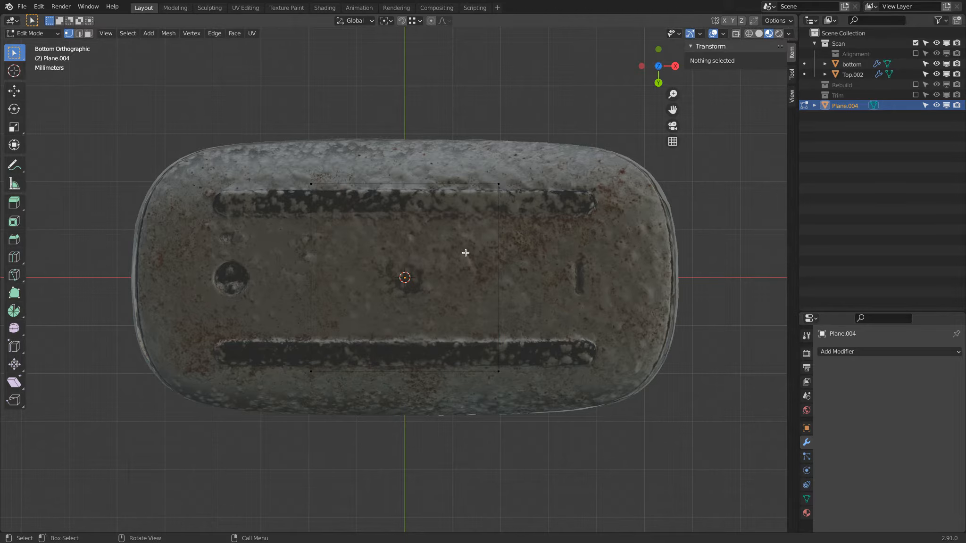
- Scale the rectangular outline to about 79.6 × 36.5 mm, matching the outer edges and full length of the two black glide strips
key("a")
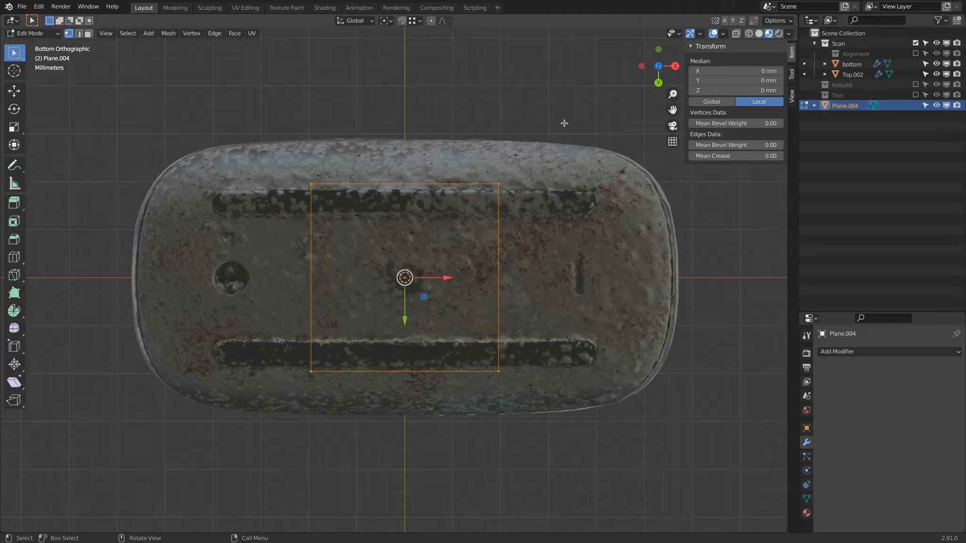
key("s")
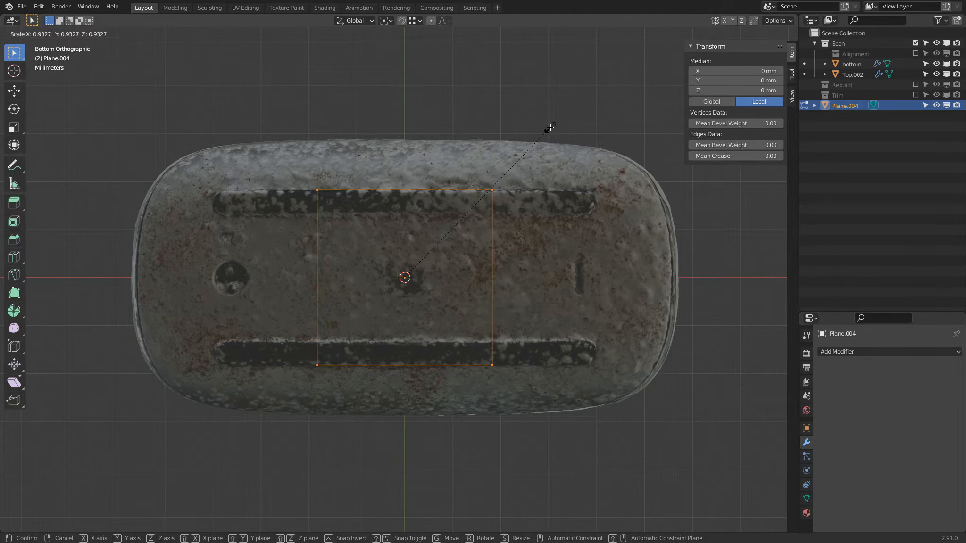
left_click(550, 128)
key("s")
key("x")
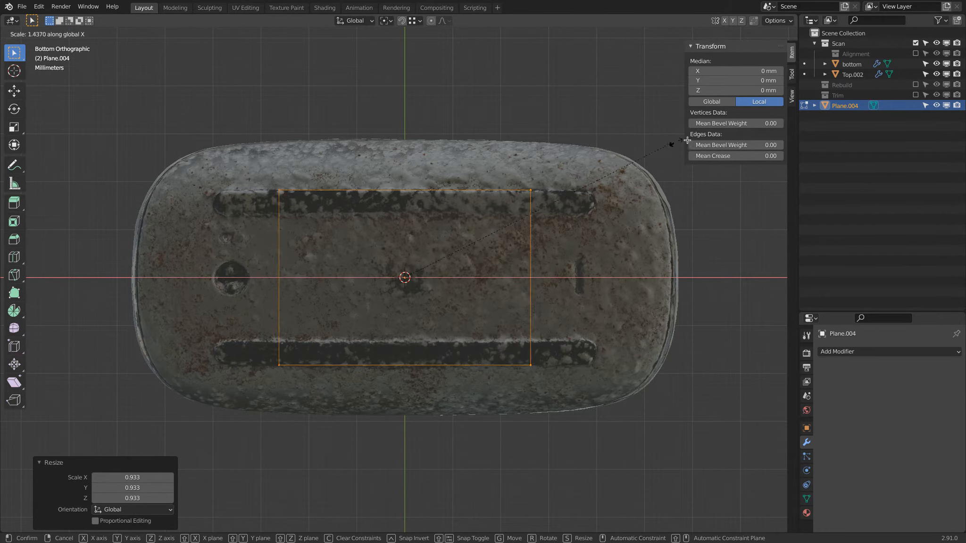
left_click(802, 104)
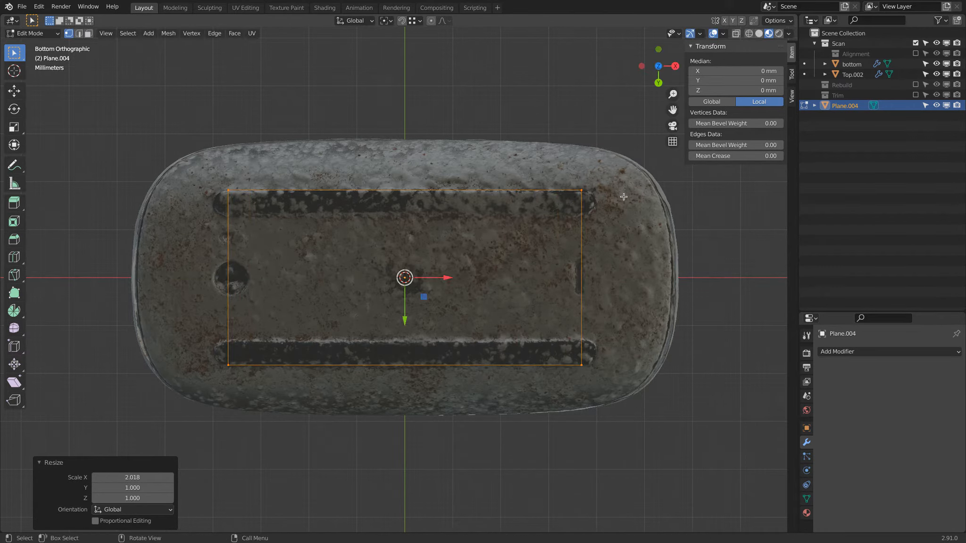
key("s")
key("x")
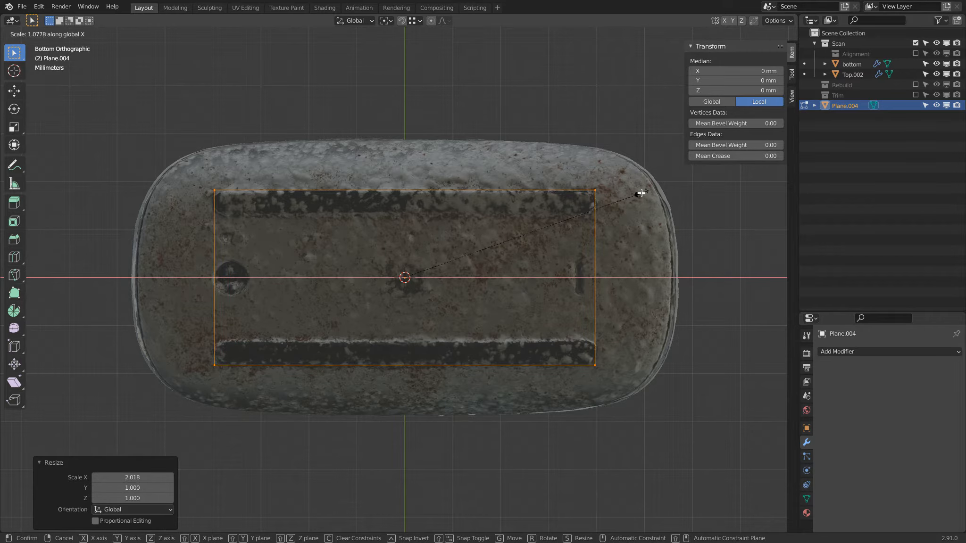
left_click(641, 192)
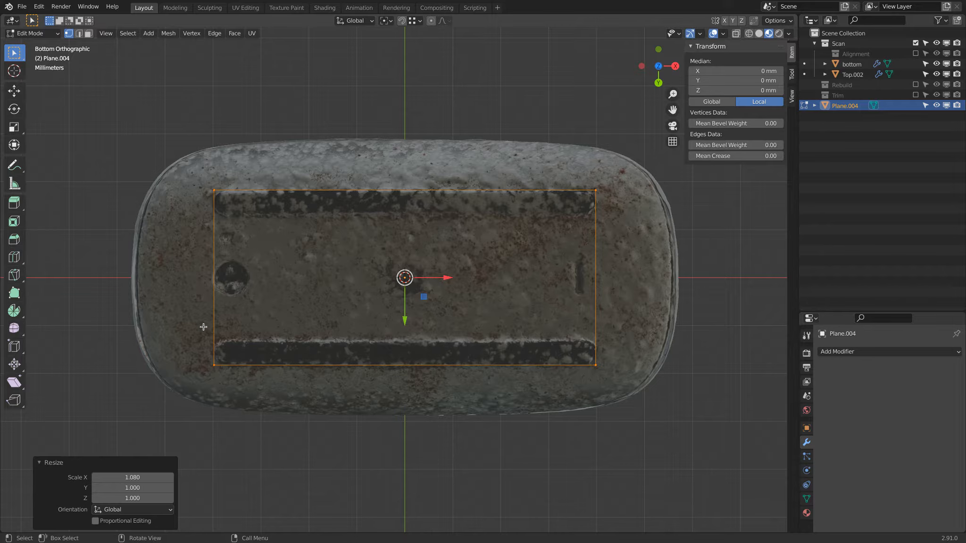
- In Object Mode, set the rectangle's dimensions to 80 mm in X and 36.5 mm in Y
left_click(33, 33)
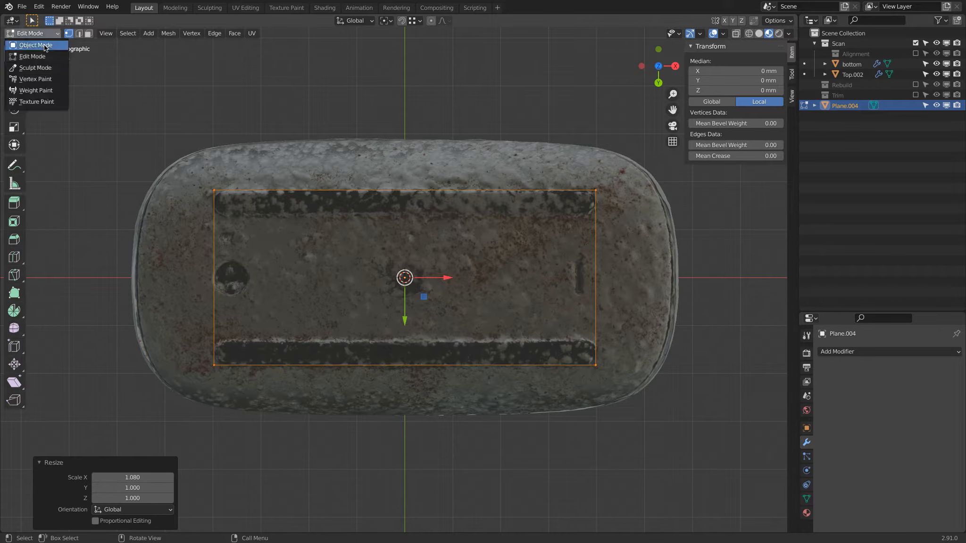
left_click(28, 42)
left_click(773, 210)
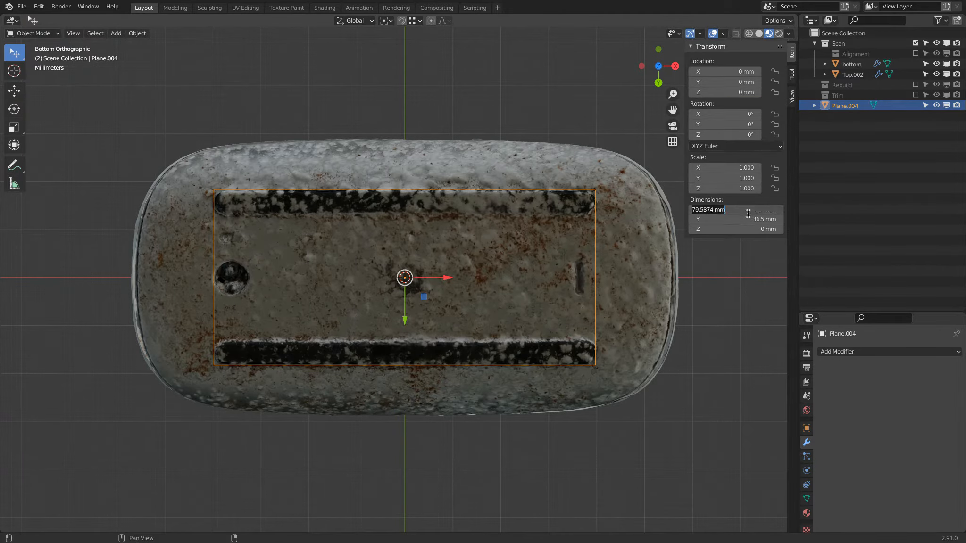
type("80")
key("Tab")
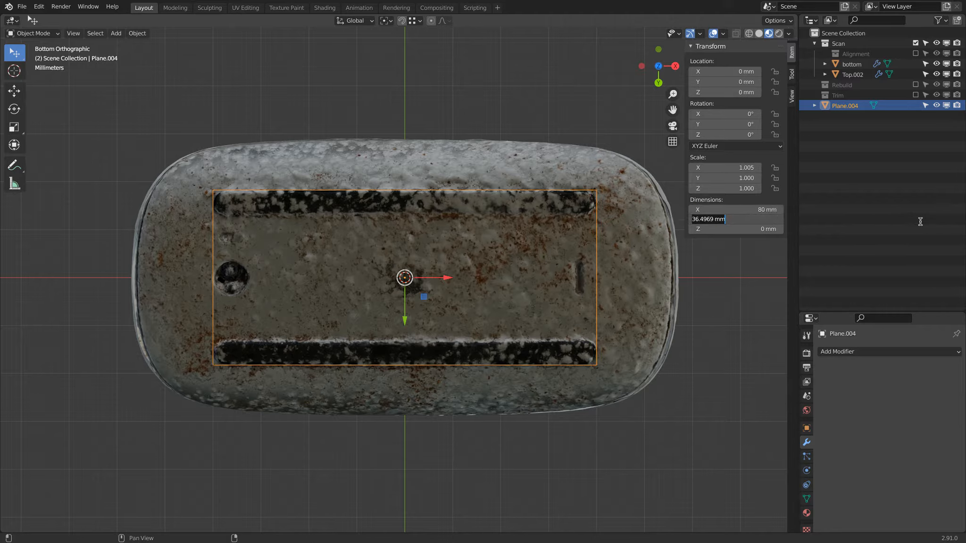
type("36.5")
key("Return")
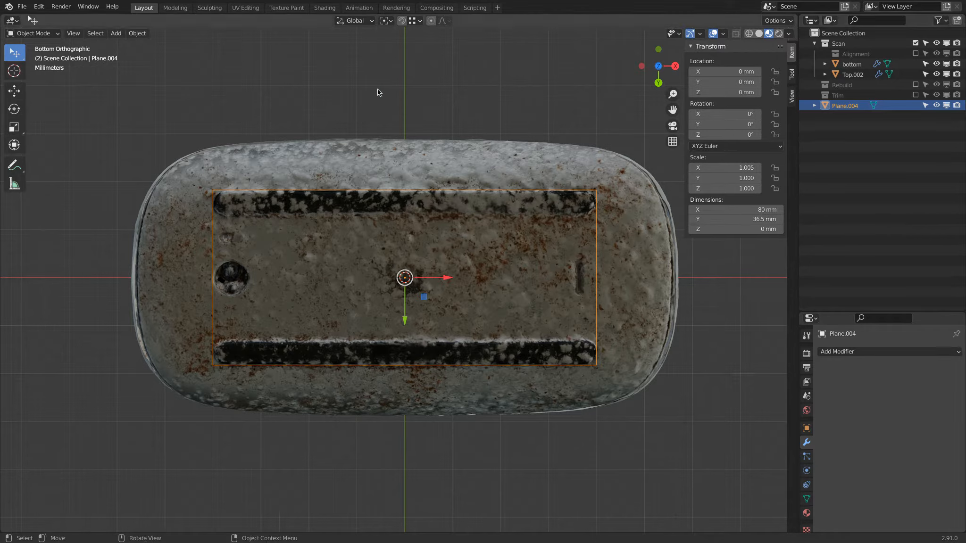
- Apply the scale transform to the rectangle outline
left_click(142, 34)
mouse_move(157, 77)
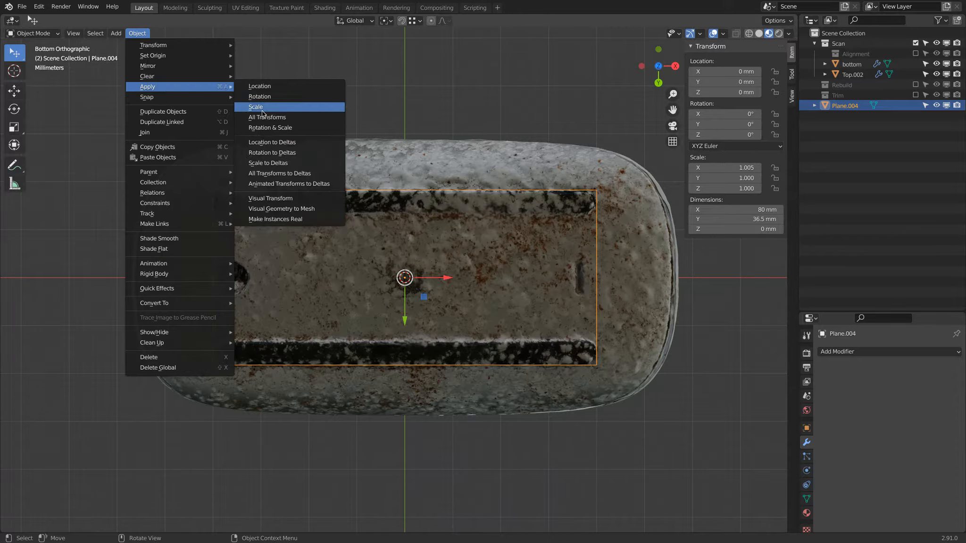
left_click(263, 110)
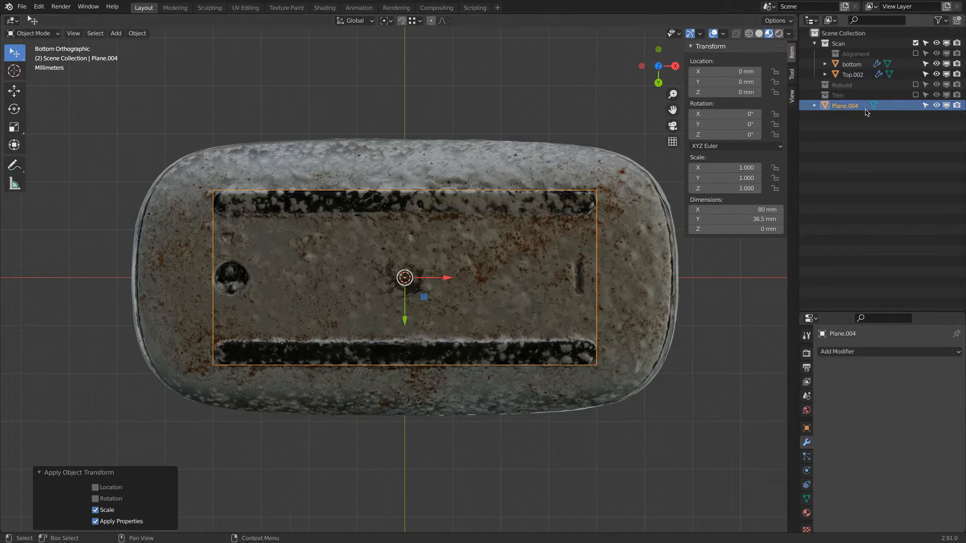
- Add a 64-vertex mesh circle of 4 mm radius and move it along X to about -36.1 mm, over the round sensor hole
key("shift+a")
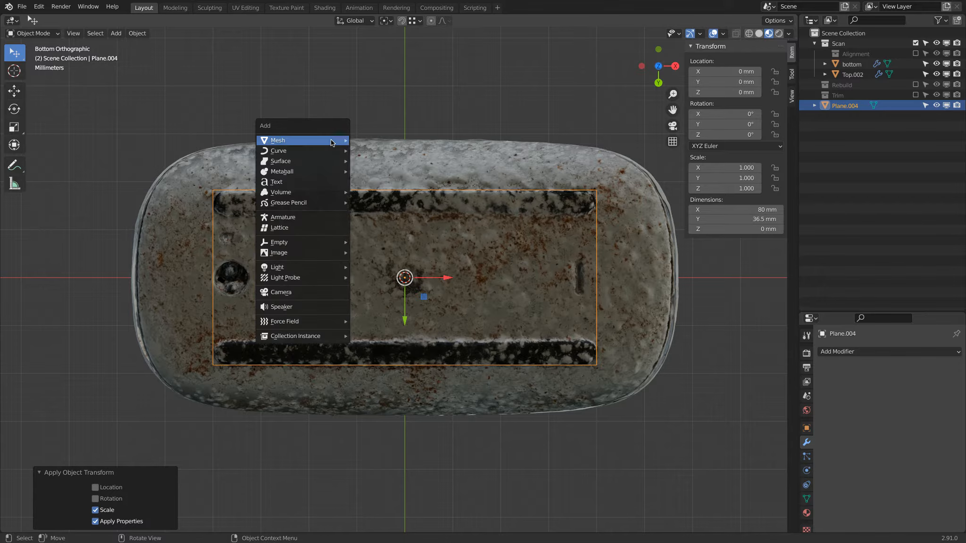
mouse_move(330, 139)
left_click(370, 158)
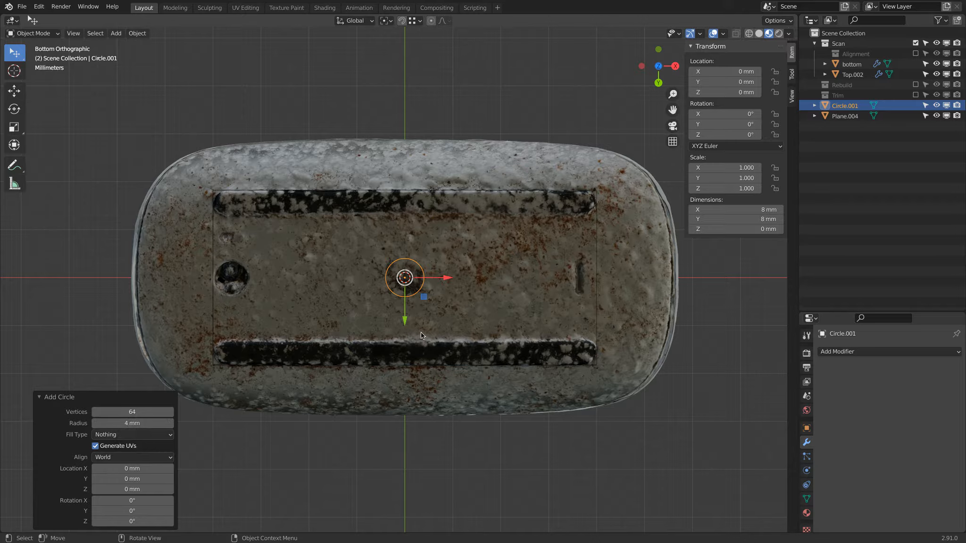
left_click_drag(444, 282, 270, 285)
scroll(247, 283, "up", 4)
middle_click_drag(163, 251, 495, 240, "shift")
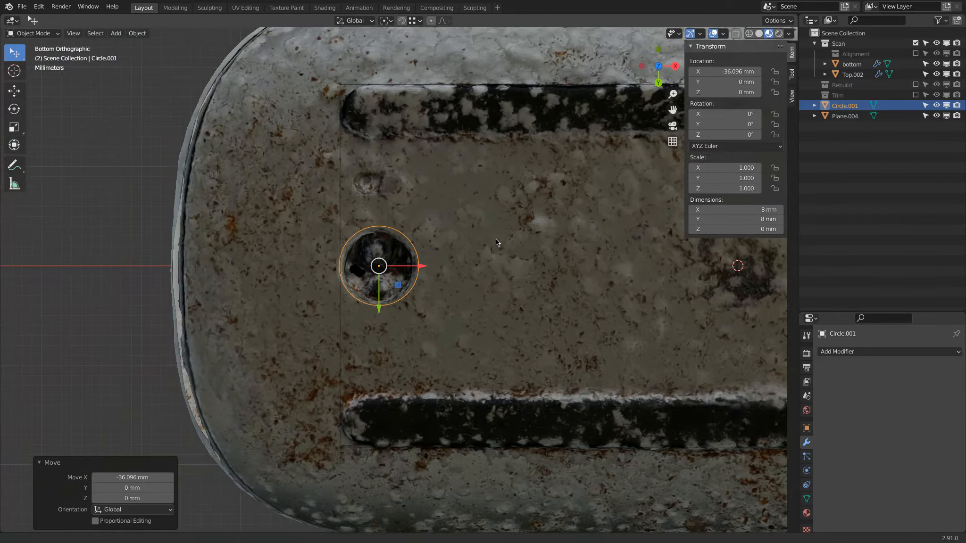
- Set the circle's X and Y dimensions to 7 mm and nudge it to about -36.25 mm in X to fit the sensor hole
scroll(466, 252, "up", 1)
left_click(736, 210)
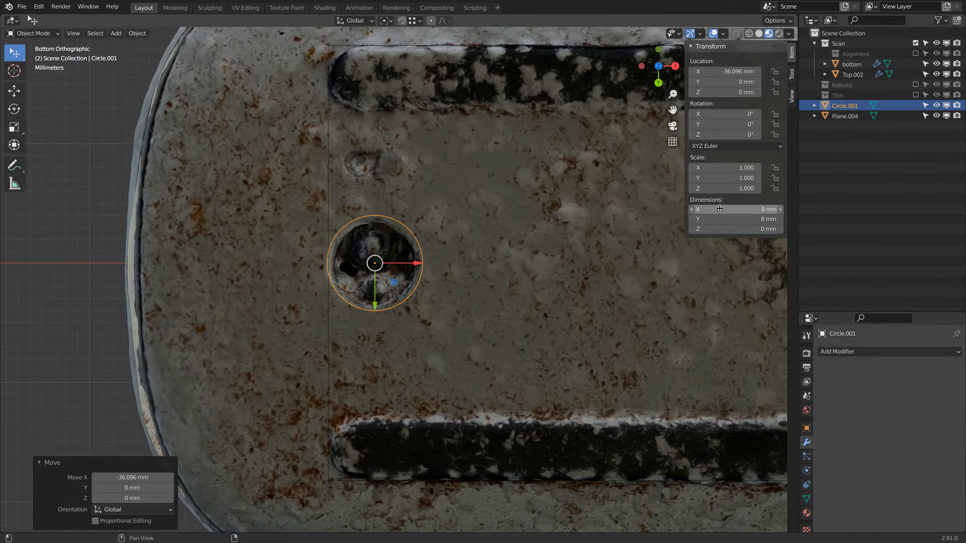
type("7")
key("Return")
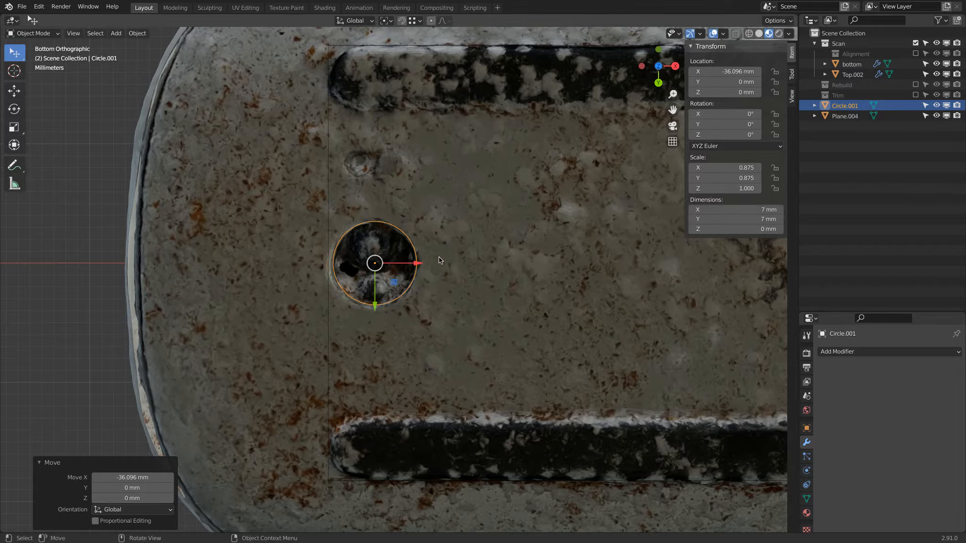
left_click(419, 264)
left_click_drag(416, 263, 415, 263)
scroll(353, 233, "down", 4)
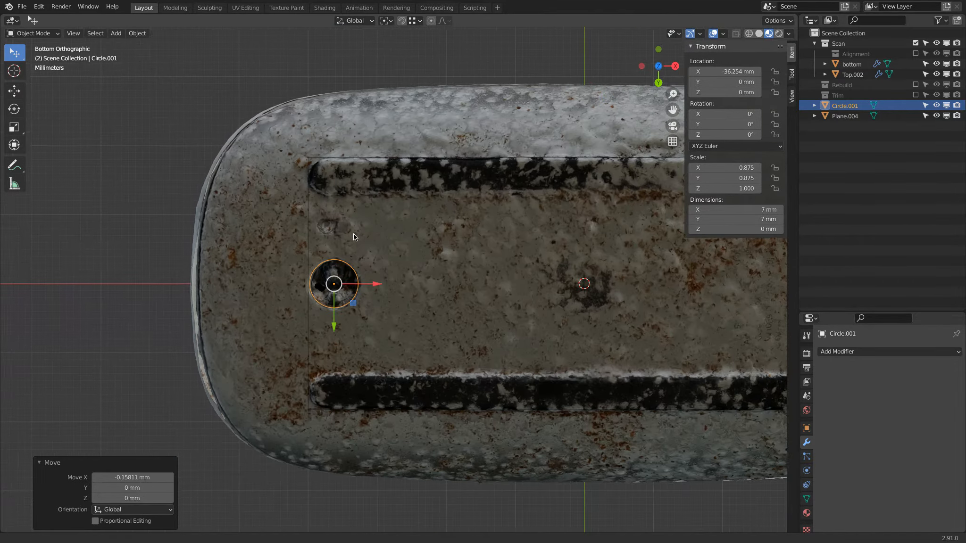
- Duplicate the 7 mm sensor-hole circle in place
middle_click_drag(395, 233, 319, 196, "shift")
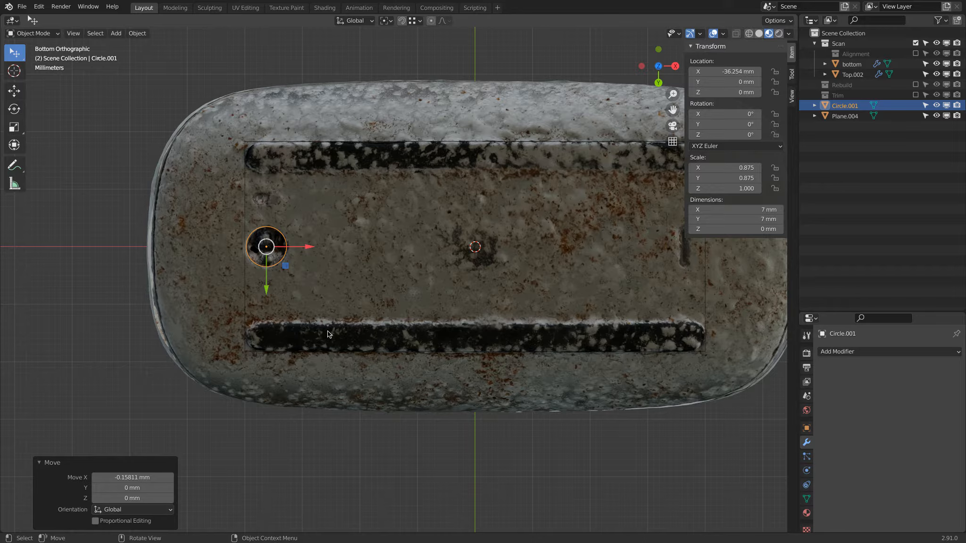
key("shift")
key("shift+d")
key("Escape")
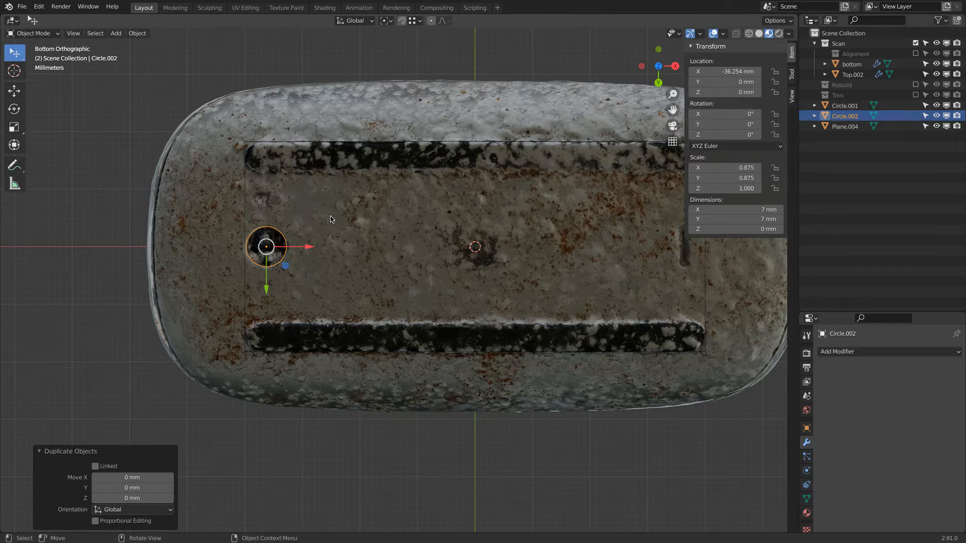
- Move the duplicated circle over the rounded end of the upper glide strip, to about X -34.5 mm and Y -15.4 mm
left_click_drag(269, 286, 276, 193)
scroll(275, 154, "up", 2)
scroll(276, 150, "up", 1)
middle_click_drag(275, 150, 470, 317, "shift")
scroll(390, 260, "up", 4)
middle_click_drag(390, 259, 408, 341, "shift")
left_click_drag(391, 269, 427, 270)
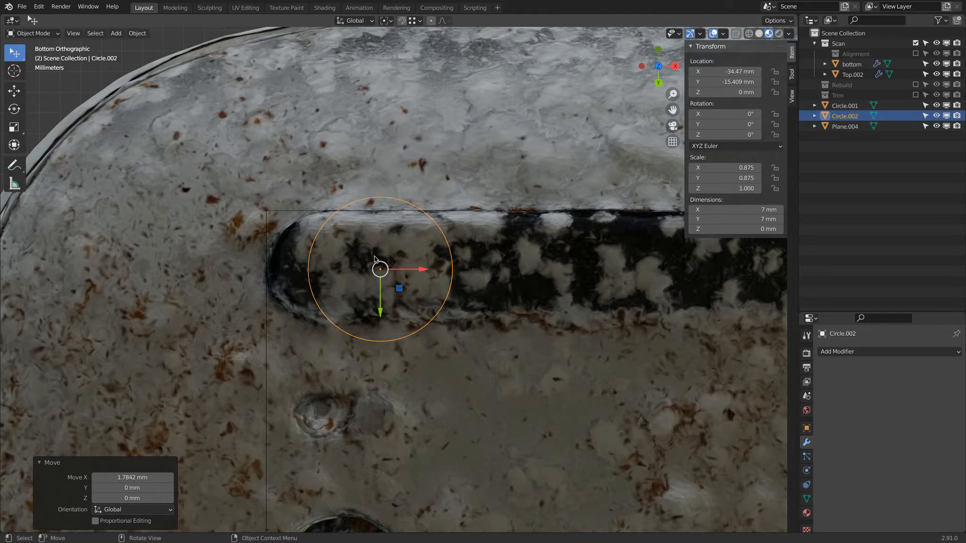
- Scale the duplicated circle down to the strip's width and set its X and Y dimensions to 5.5 mm
key("s")
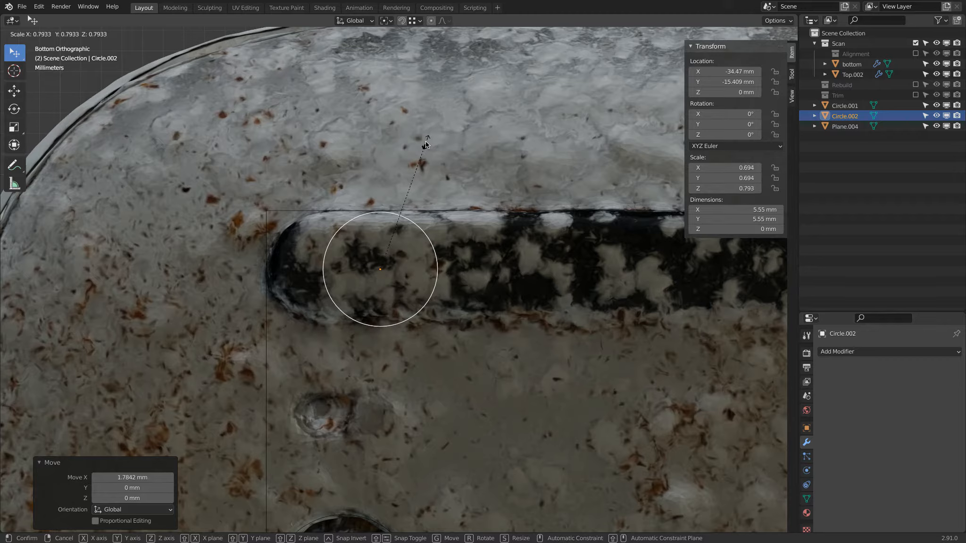
left_click(423, 145)
left_click(724, 211)
type("5.5")
key("Tab")
type("5.5")
key("Return")
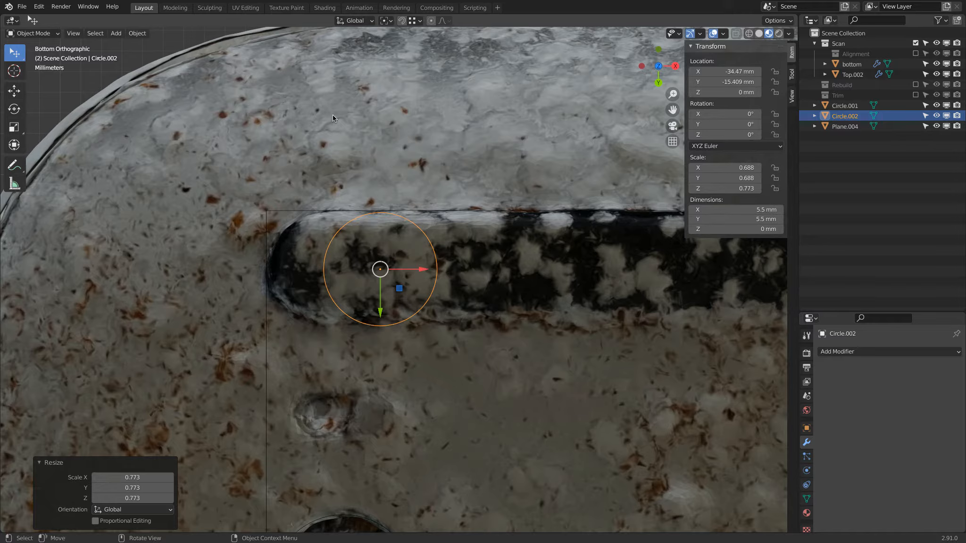
- Apply the 5.5 mm circle's scale and shift it about 1 mm in the negative X direction
left_click(137, 33)
mouse_move(156, 87)
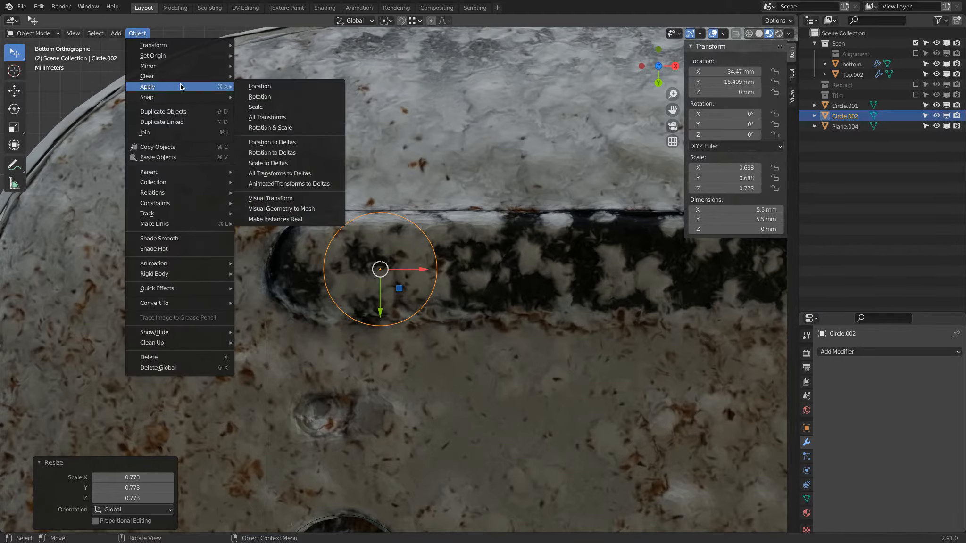
left_click(255, 107)
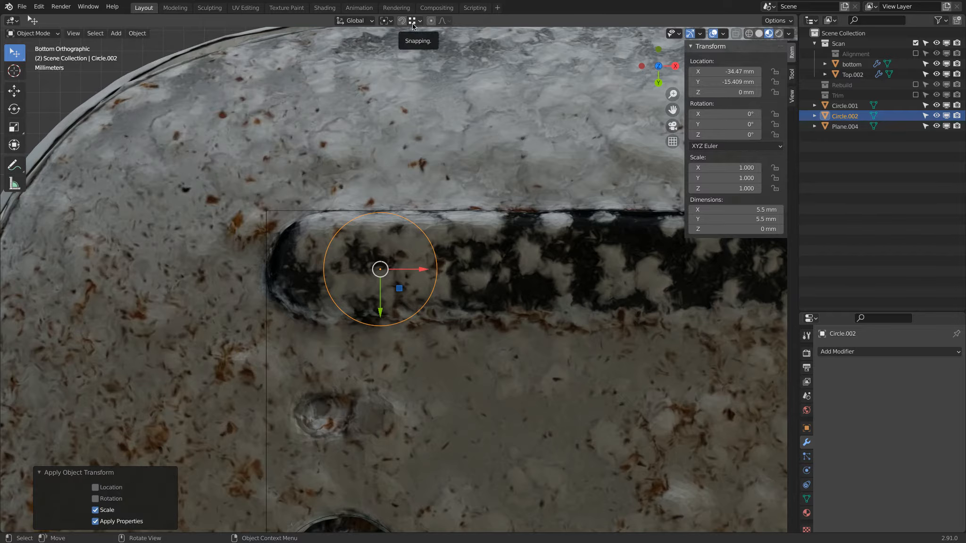
left_click_drag(421, 269, 300, 145)
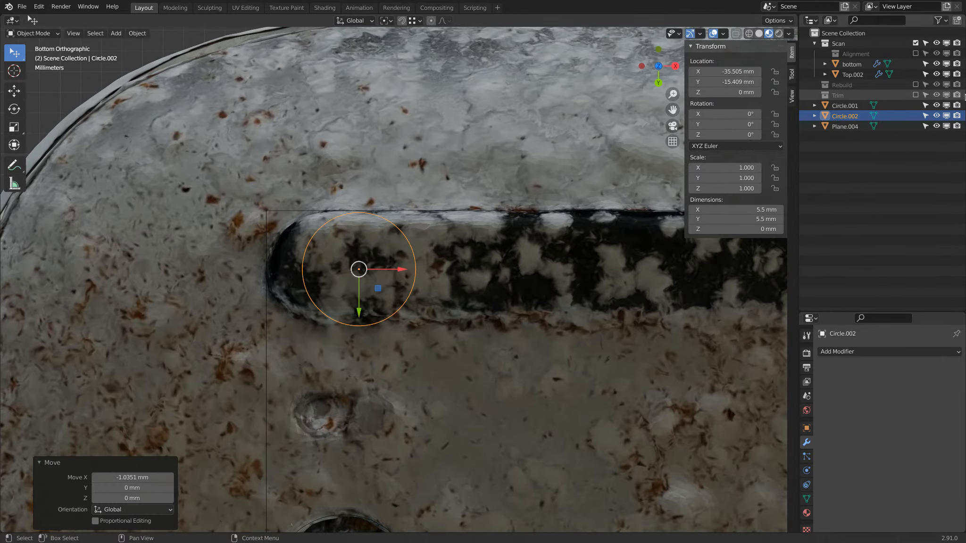
- Hide the Scan collection and snap the 5.5 mm circle into the rectangle's corner, at X -37.25 mm and Y -15.5 mm
left_click(916, 43)
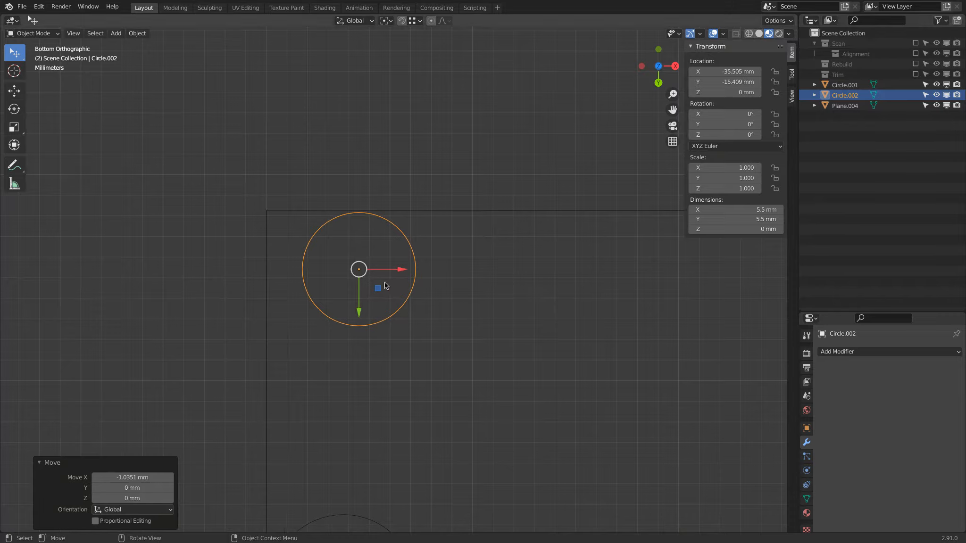
key("g")
key("x")
left_click(268, 211)
key("g")
key("y")
left_click(323, 399)
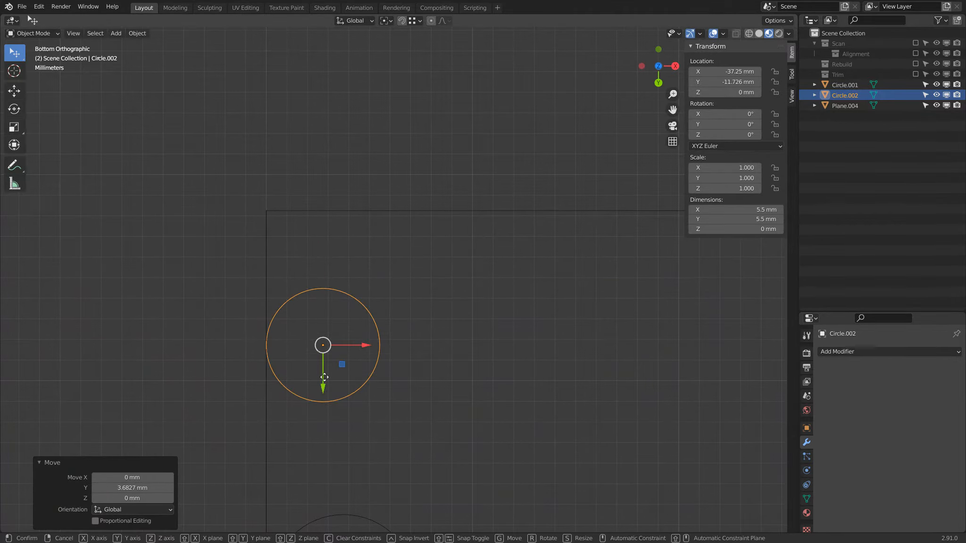
key("g")
key("y")
left_click(266, 211)
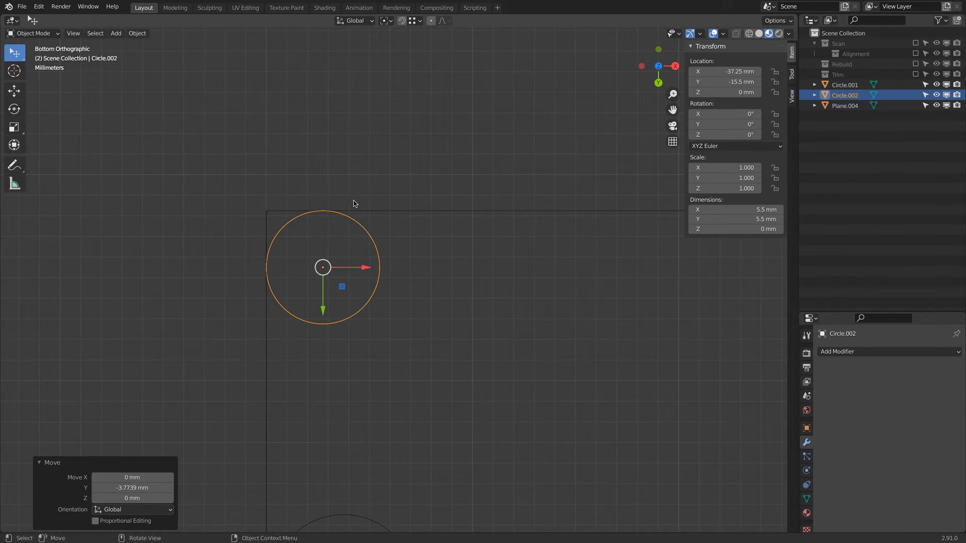
- In Edit Mode, select the +X half of the circle's vertices and move it 74.5 mm along X to the rectangle's far edge
scroll(341, 270, "down", 2)
middle_click_drag(413, 268, 315, 208, "shift")
scroll(316, 207, "down", 2)
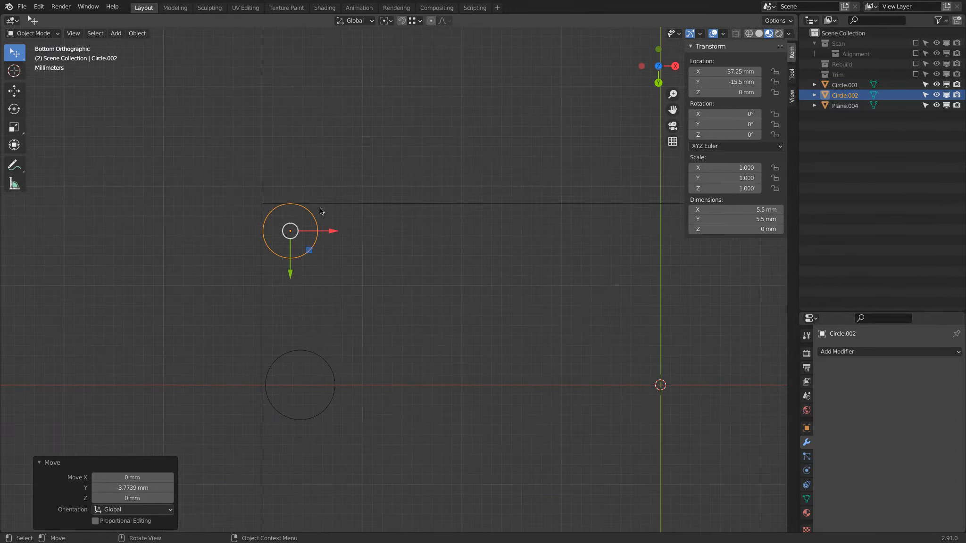
left_click(33, 33)
left_click(26, 54)
scroll(289, 212, "up", 2)
scroll(289, 212, "up", 1)
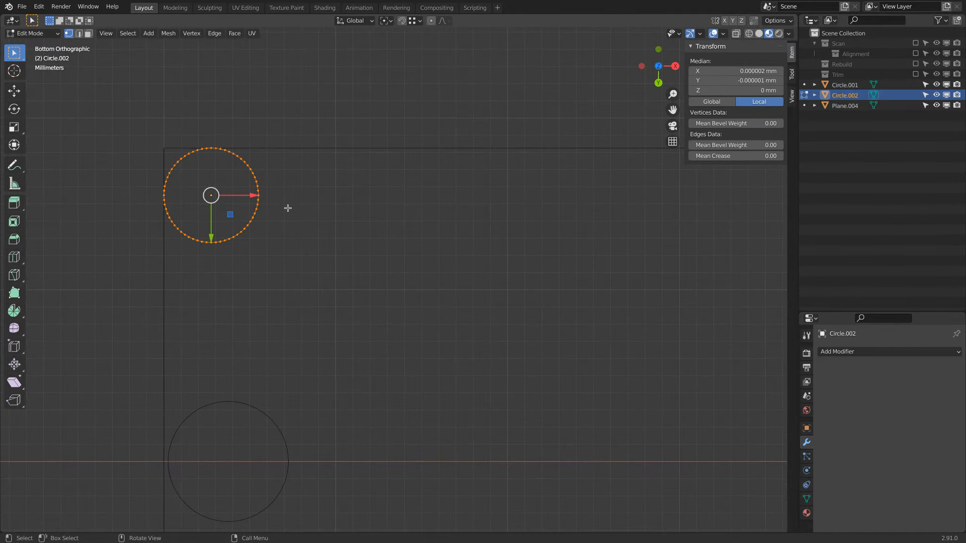
left_click(206, 135)
left_click(128, 33)
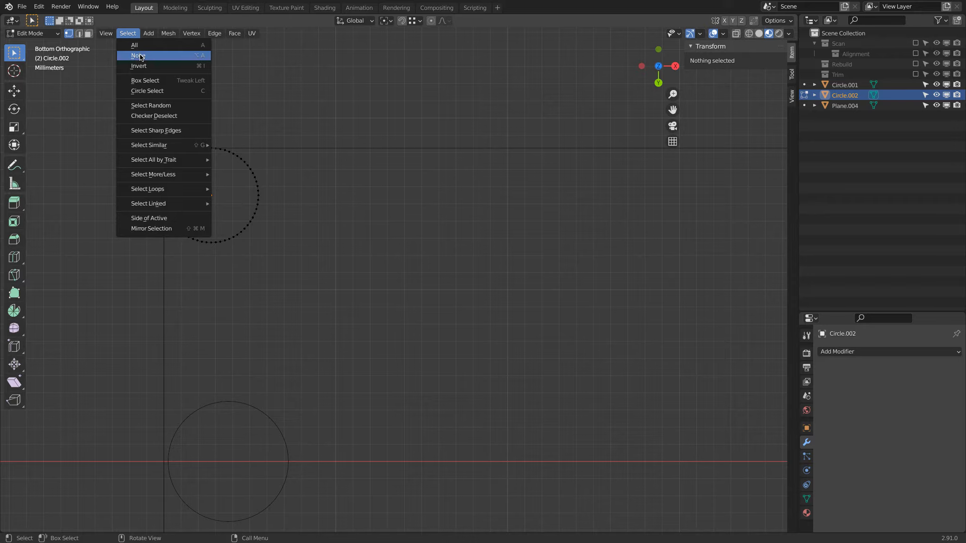
key("b")
left_click_drag(210, 134, 280, 273)
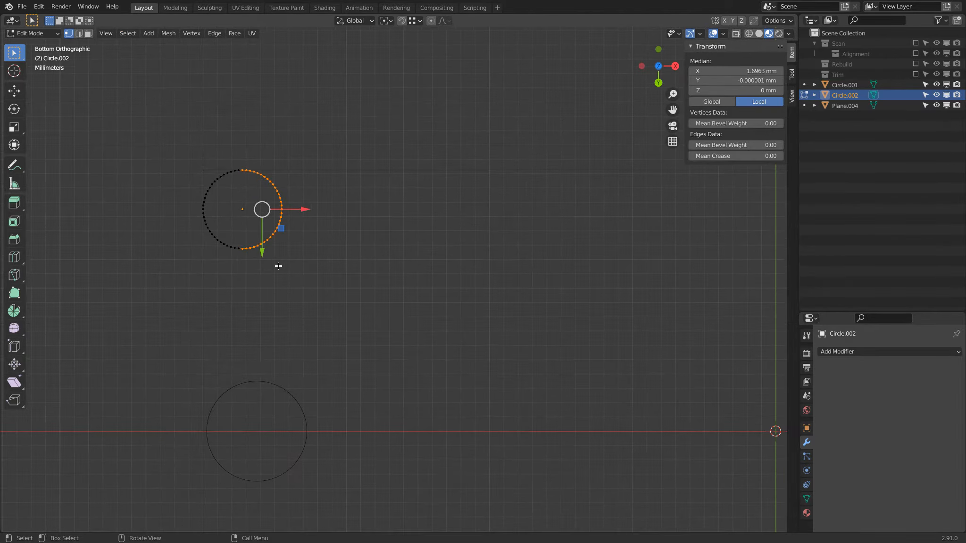
scroll(387, 251, "down", 1)
middle_click_drag(395, 254, 272, 248, "shift")
scroll(330, 246, "down", 3)
middle_click_drag(347, 245, 197, 237, "shift")
scroll(196, 238, "down", 1)
left_click_drag(202, 243, 604, 225)
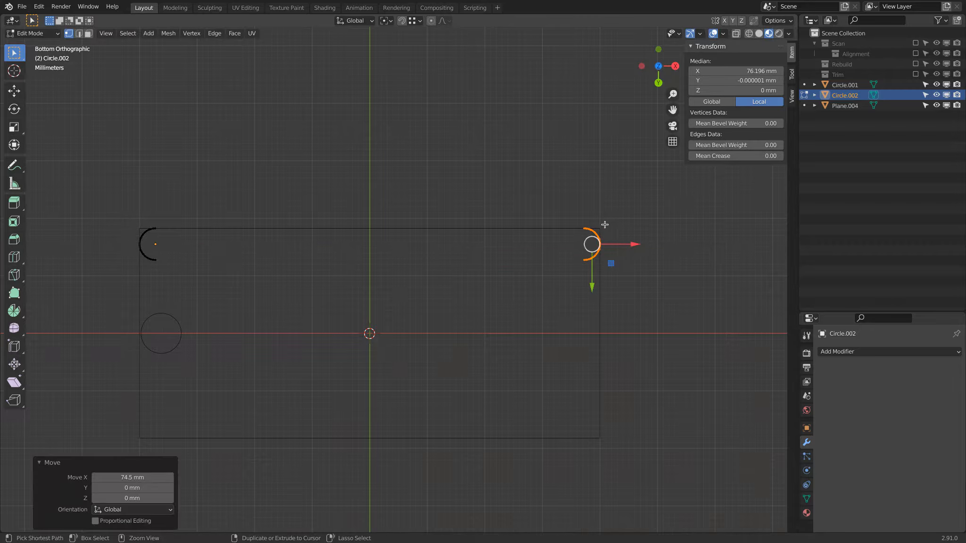
- Fill the two half circles with one face to form the rounded strip and return to Object Mode
key("a")
key("f")
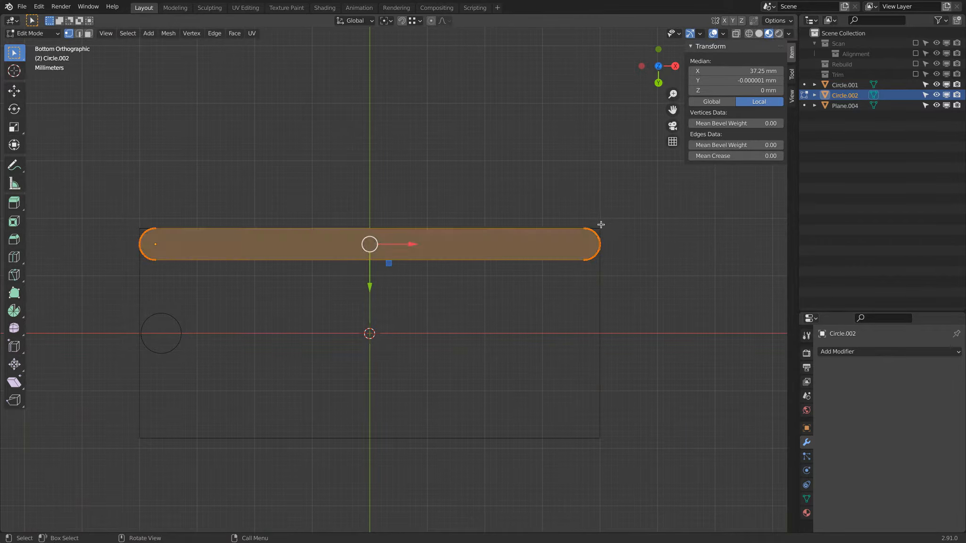
left_click(47, 33)
left_click(44, 47)
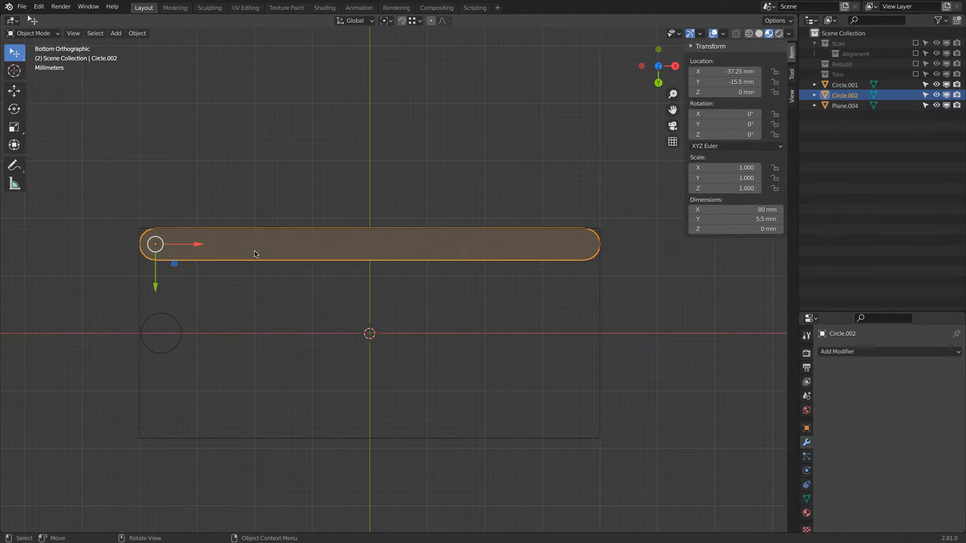
- Fill the 7 mm sensor-hole circle with a face
middle_click_drag(176, 333, 247, 262)
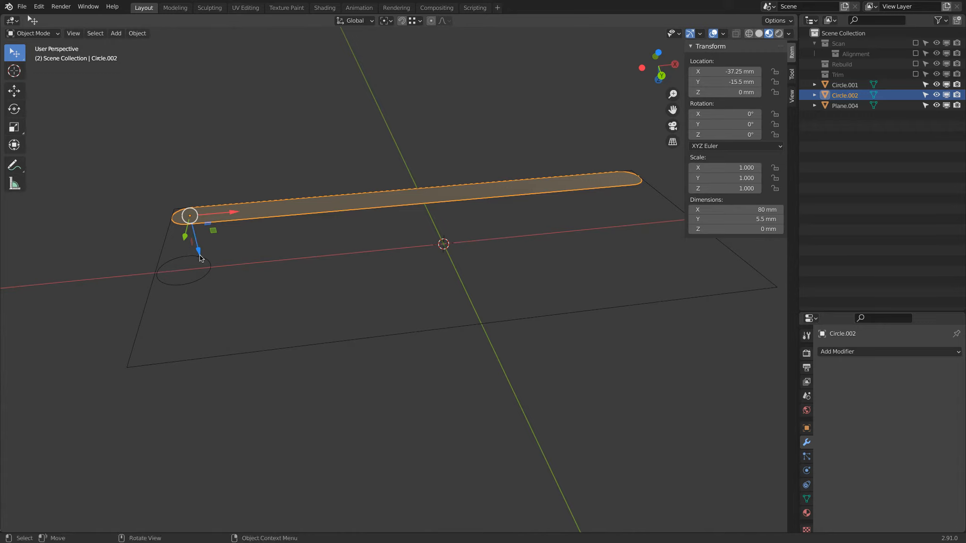
left_click(207, 259)
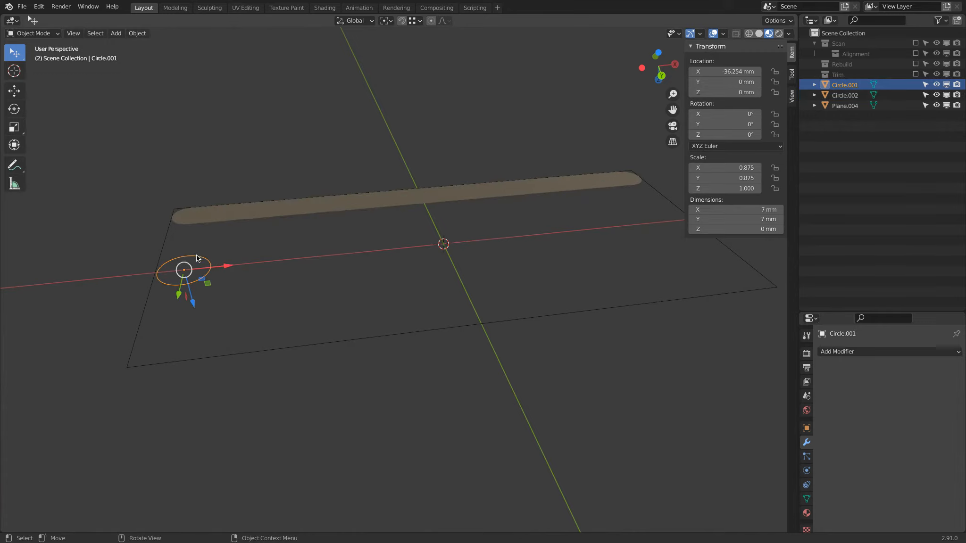
key("Tab")
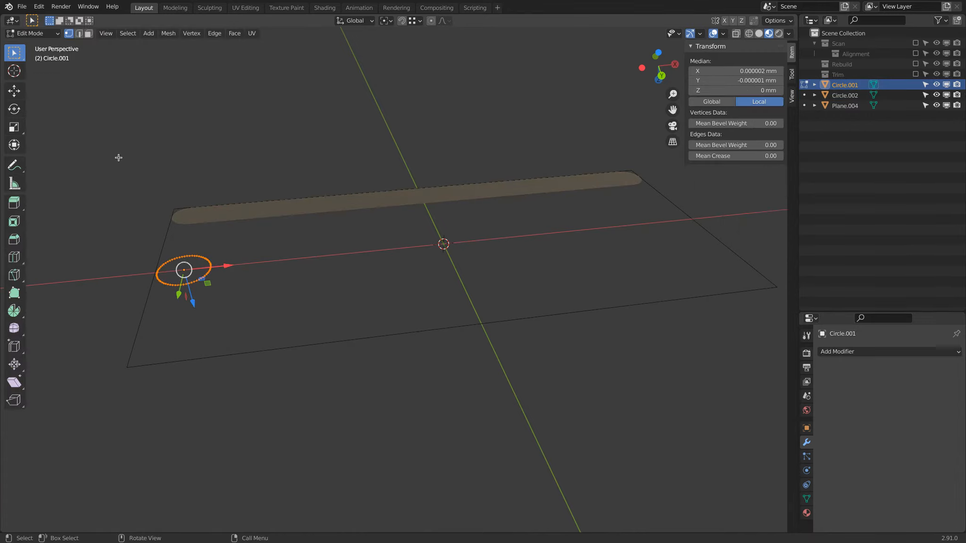
key("f")
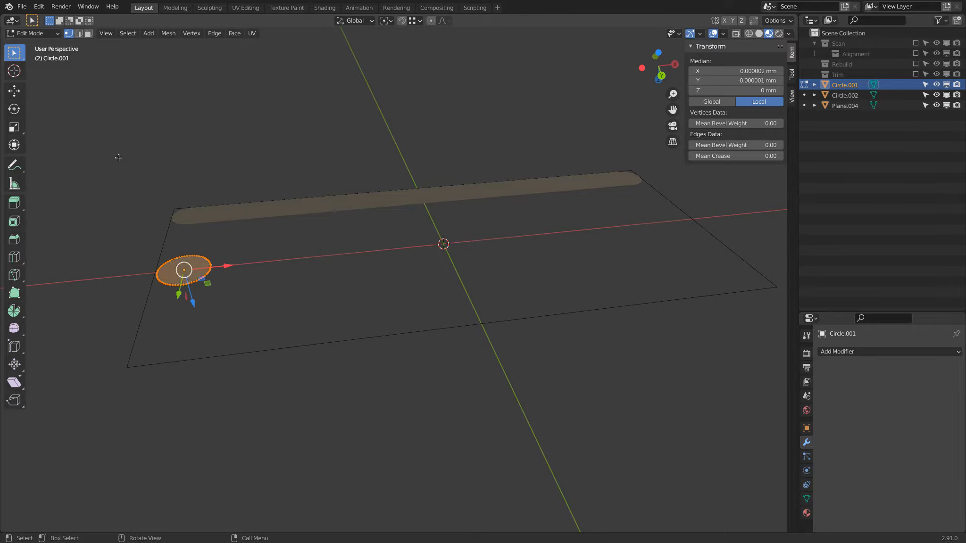
key("Tab")
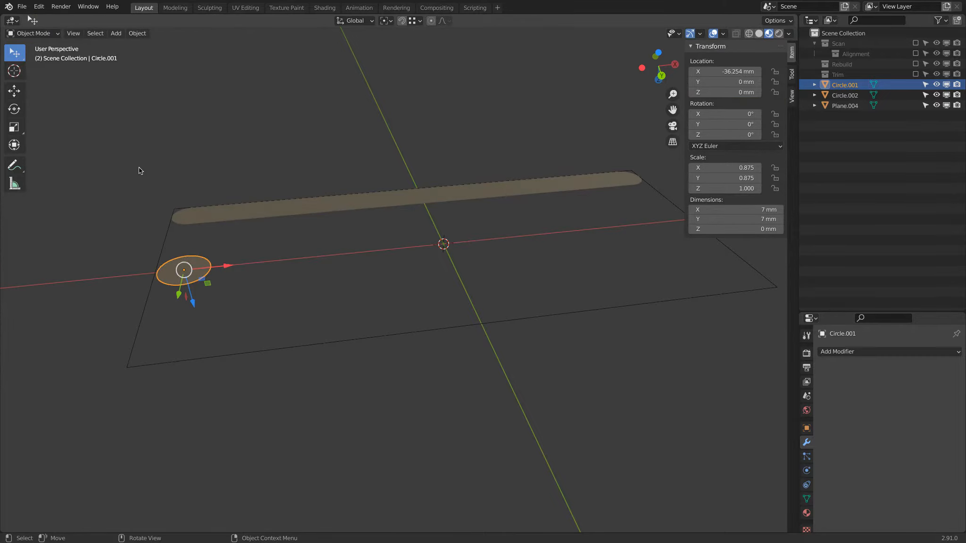
- Show the Scan collection again and extrude the rounded strip's face about 2.86 mm along Z into the mouse body
left_click(221, 216)
middle_click_drag(234, 198, 290, 189)
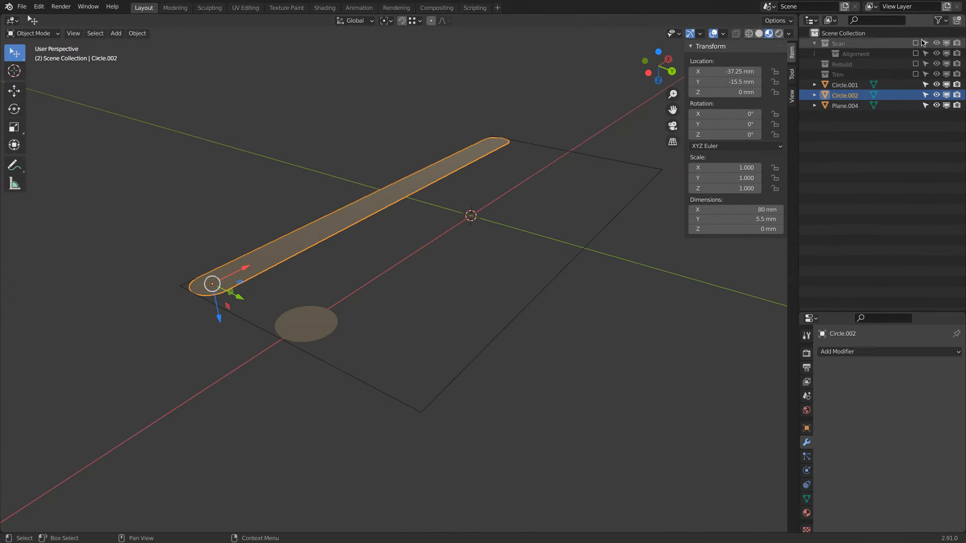
middle_click_drag(503, 122, 358, 222)
scroll(419, 237, "up", 4)
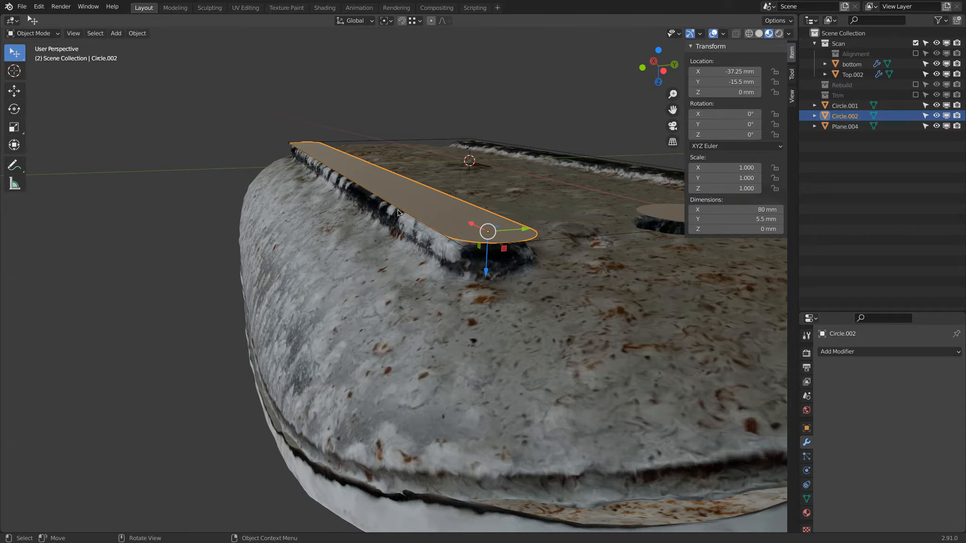
key("Tab")
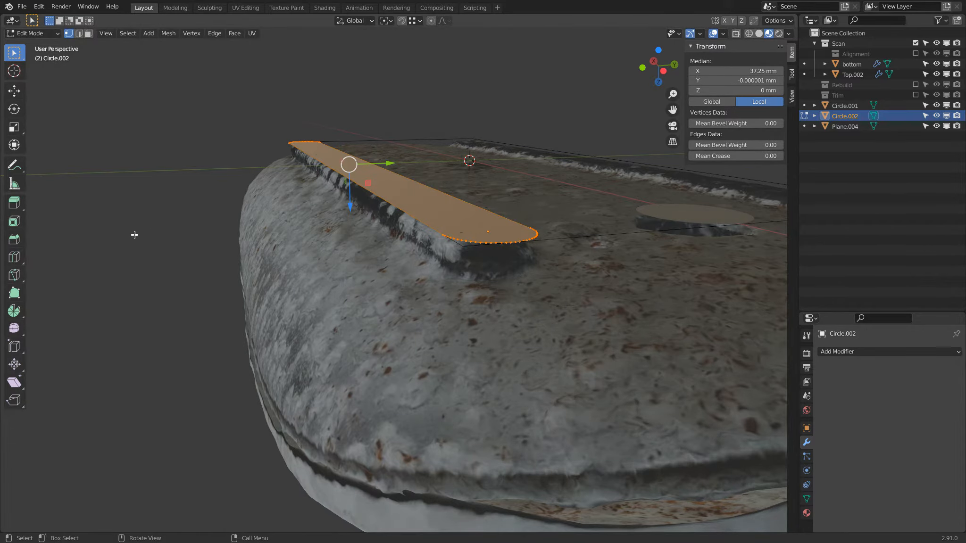
left_click(14, 203)
left_click_drag(351, 203, 355, 228)
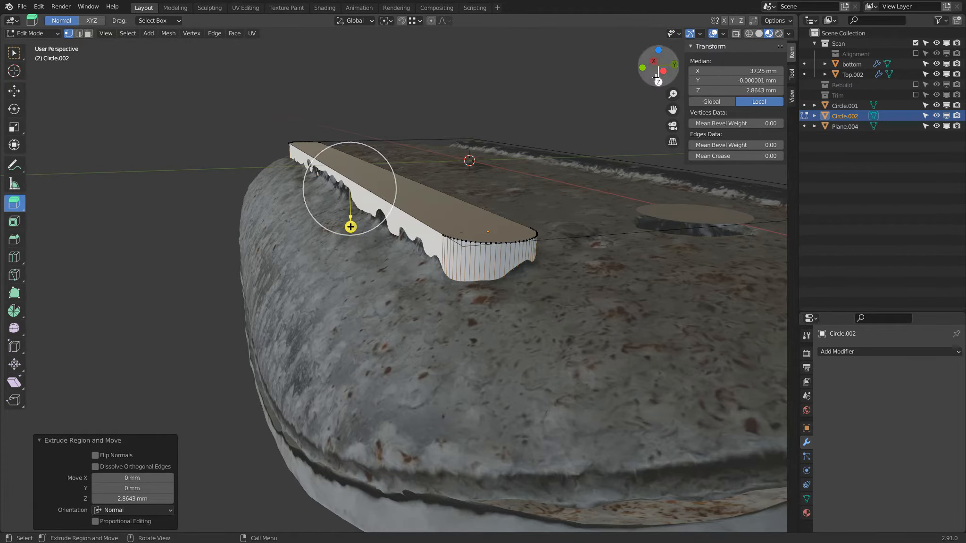
- Check the extruded strip's normals by briefly displaying the Face Orientation overlay
left_click(723, 33)
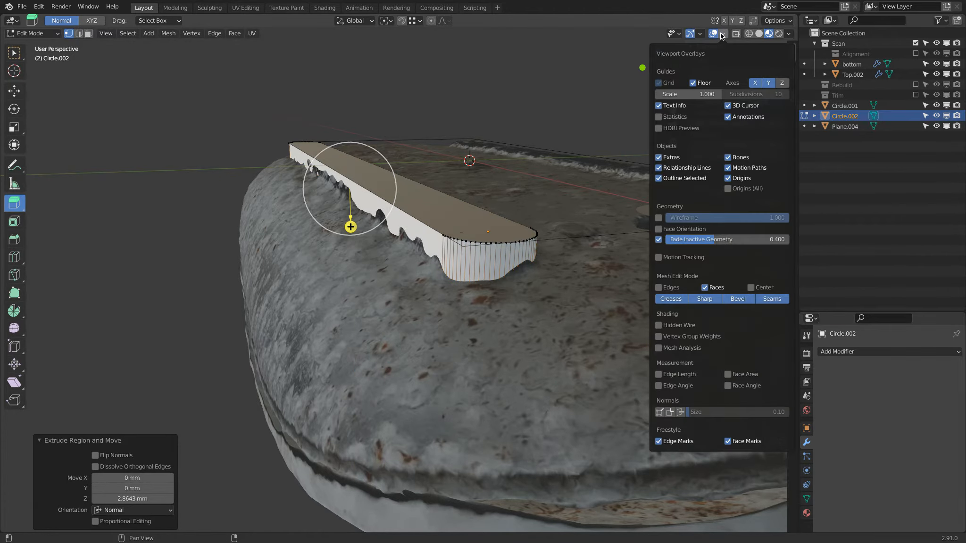
left_click(660, 229)
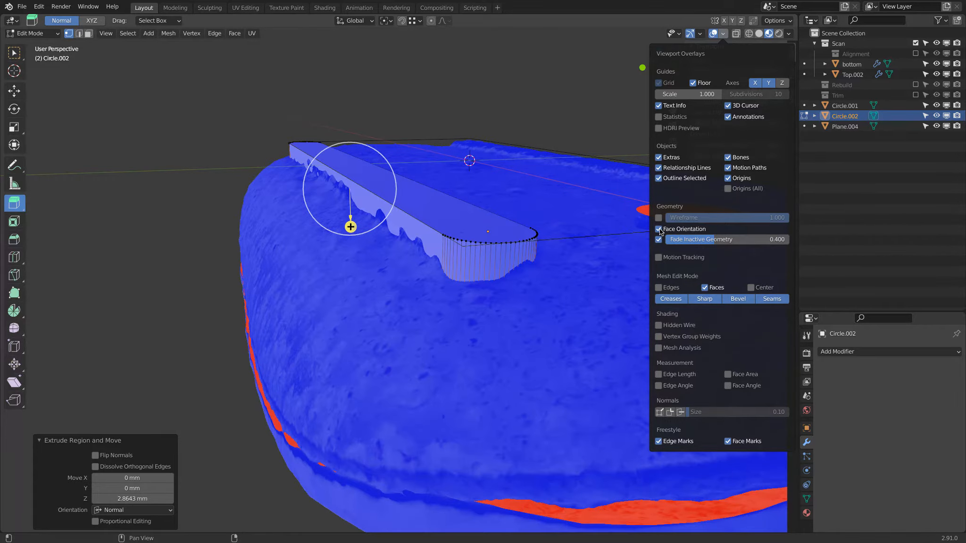
left_click(660, 230)
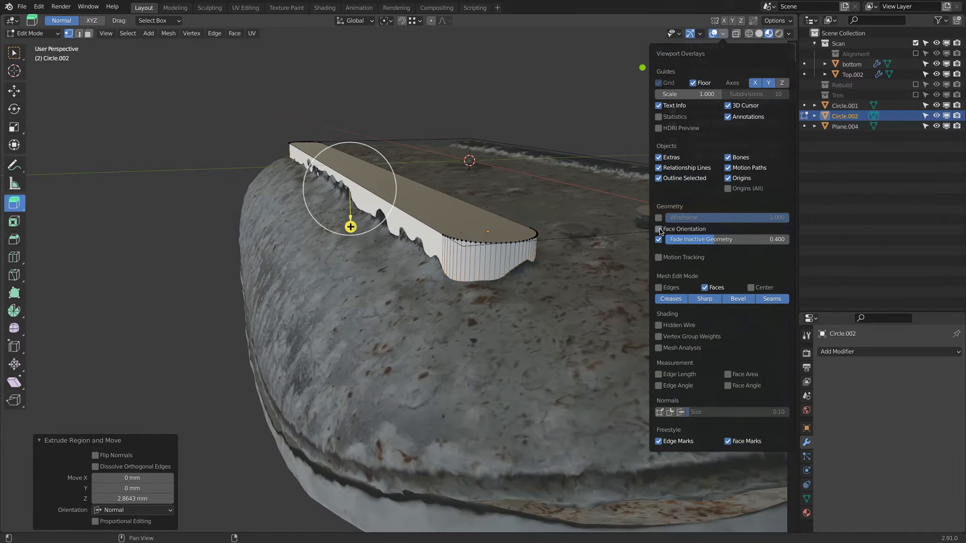
- Select the strip's outer flat face in face mode and set its edges' Mean Bevel Weight to 1
left_click(33, 33)
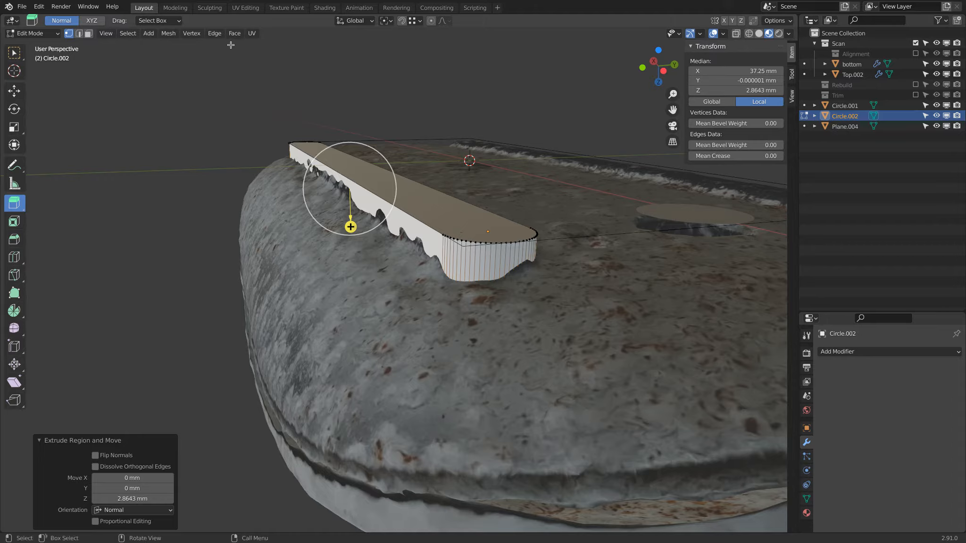
left_click(88, 34)
left_click(741, 143)
type("1")
key("Return")
- Add a Bevel modifier to the glide strip with an amount of 1 mm
left_click(879, 352)
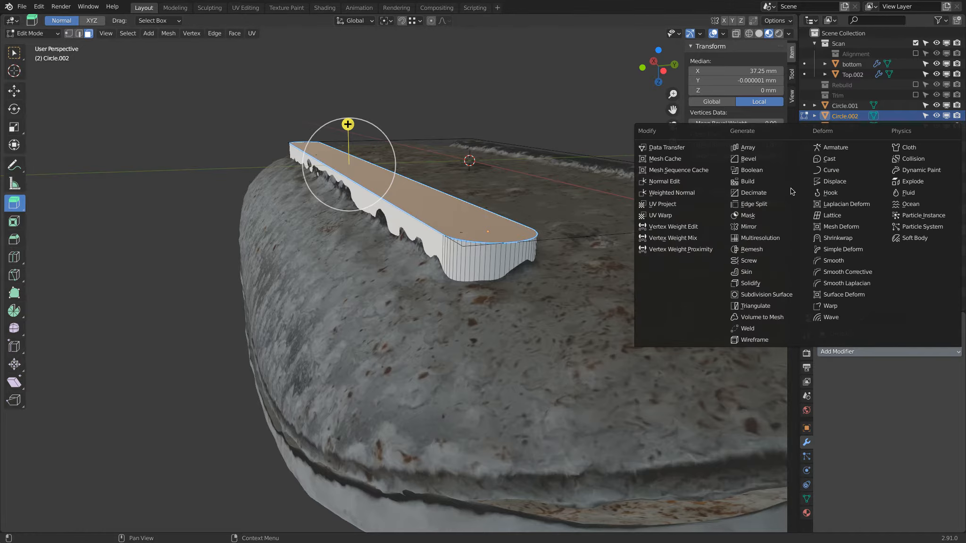
left_click(748, 159)
left_click(946, 415)
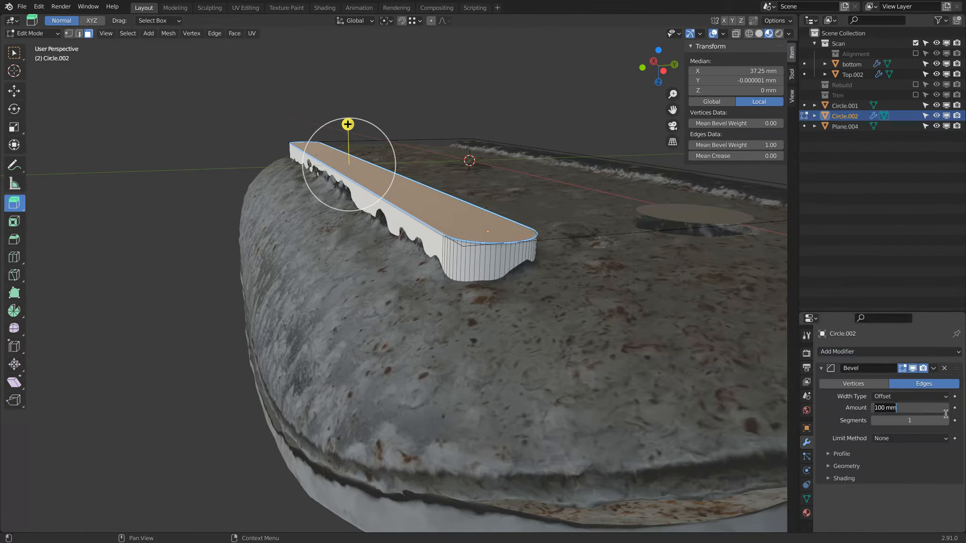
type("1")
key("Return")
- Limit the strip's bevel by Weight, set it to 10 segments, and return to Object Mode
left_click(927, 439)
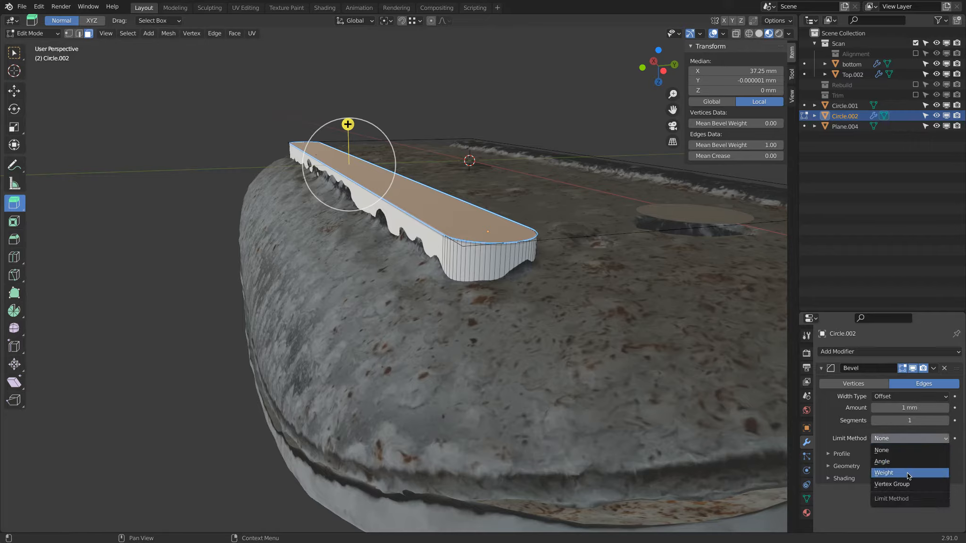
left_click(909, 473)
left_click(931, 420)
type("10")
key("Return")
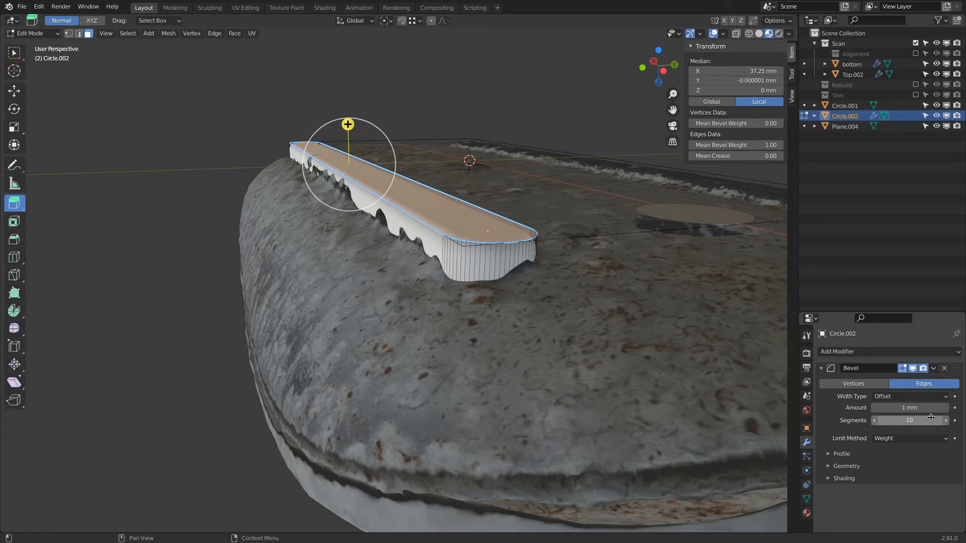
middle_click_drag(495, 246, 478, 212)
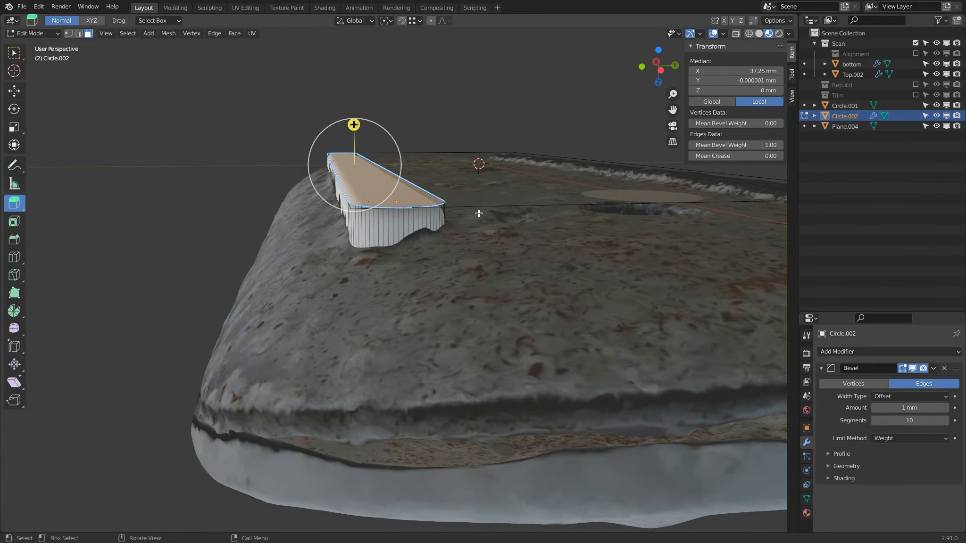
left_click(52, 34)
left_click(50, 44)
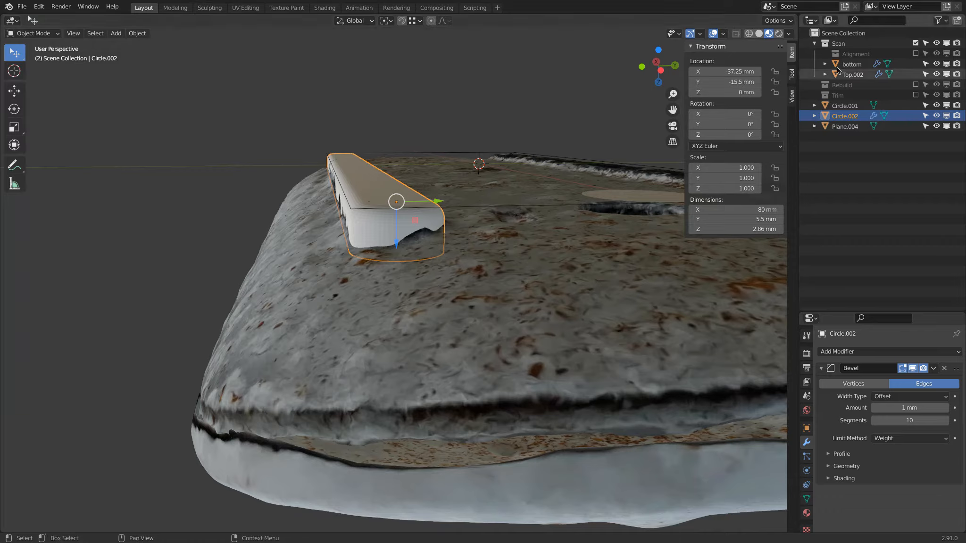
- Show the Rebuild collection instead of Scan, and shade the glide strip smooth with Auto Smooth enabled
left_click(916, 43)
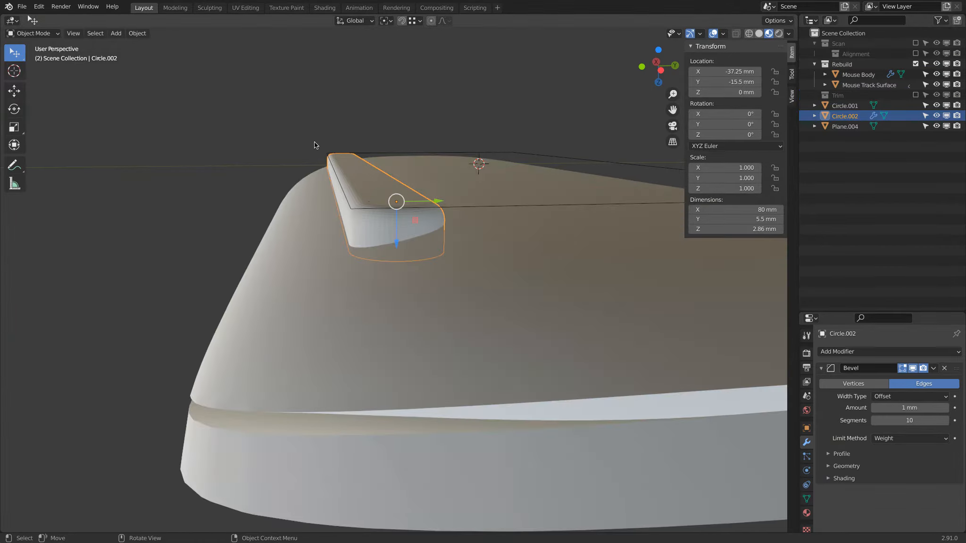
middle_click_drag(317, 145, 322, 190)
right_click(347, 178)
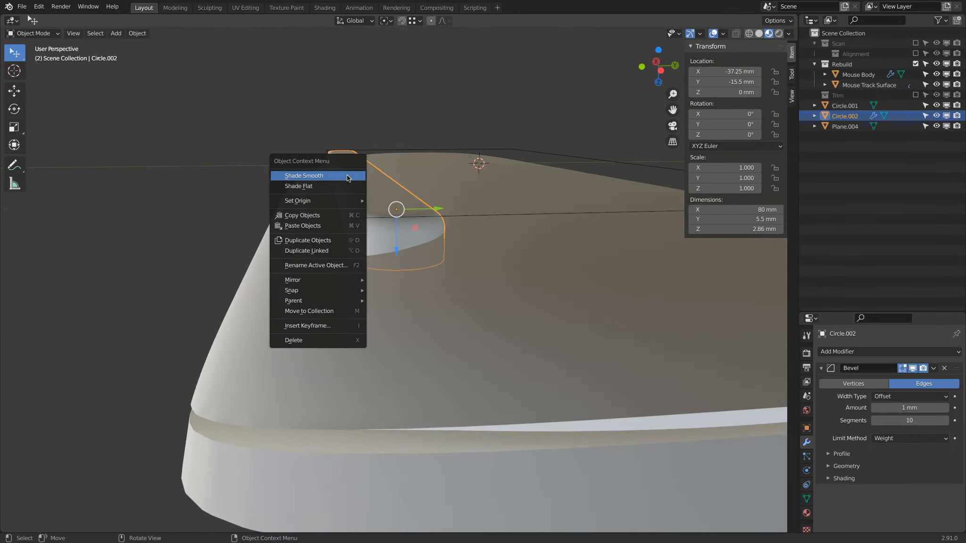
left_click(347, 177)
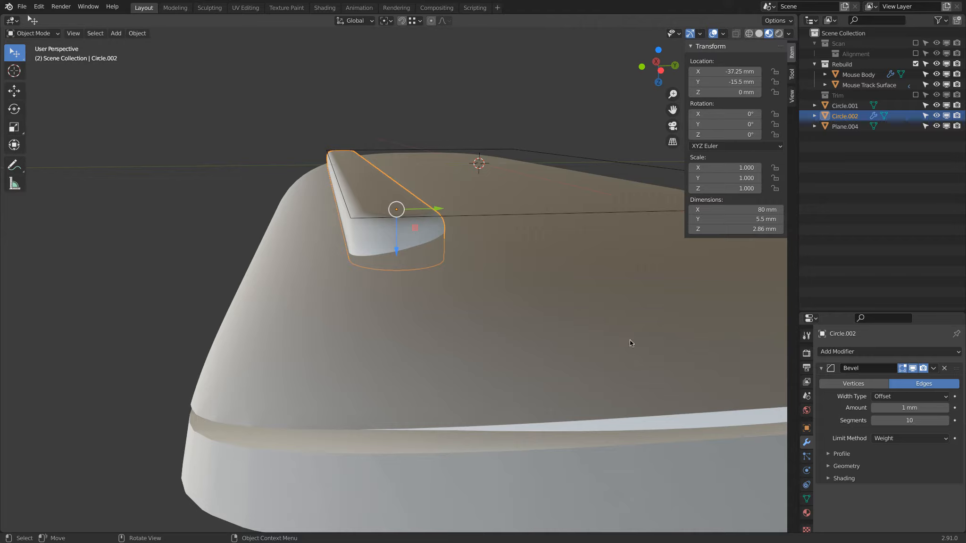
left_click(807, 499)
left_click(874, 492)
- Snap the 3D cursor to the world origin and set the glide strip's origin to the 3D cursor
middle_click_drag(396, 145, 384, 171)
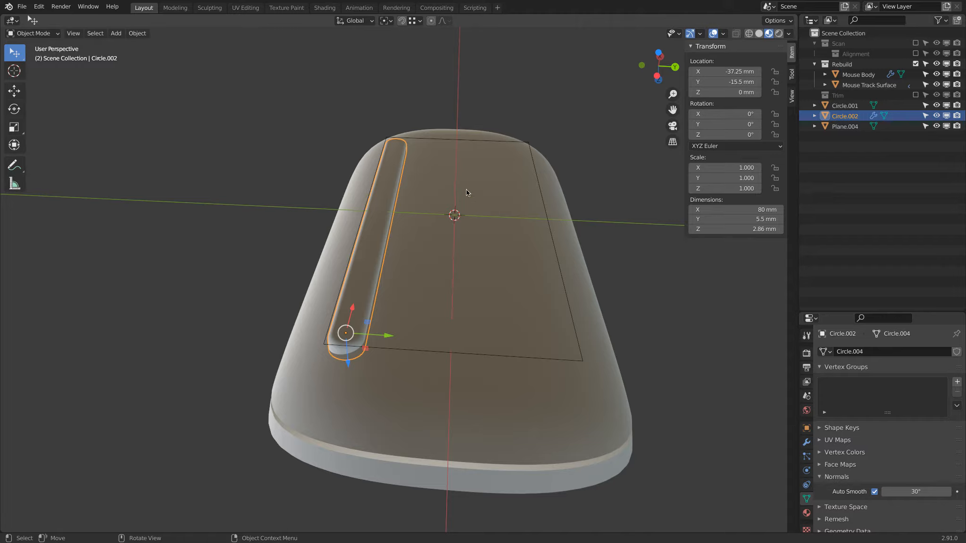
key("shift+s")
left_click(409, 227)
right_click(374, 119)
mouse_move(378, 141)
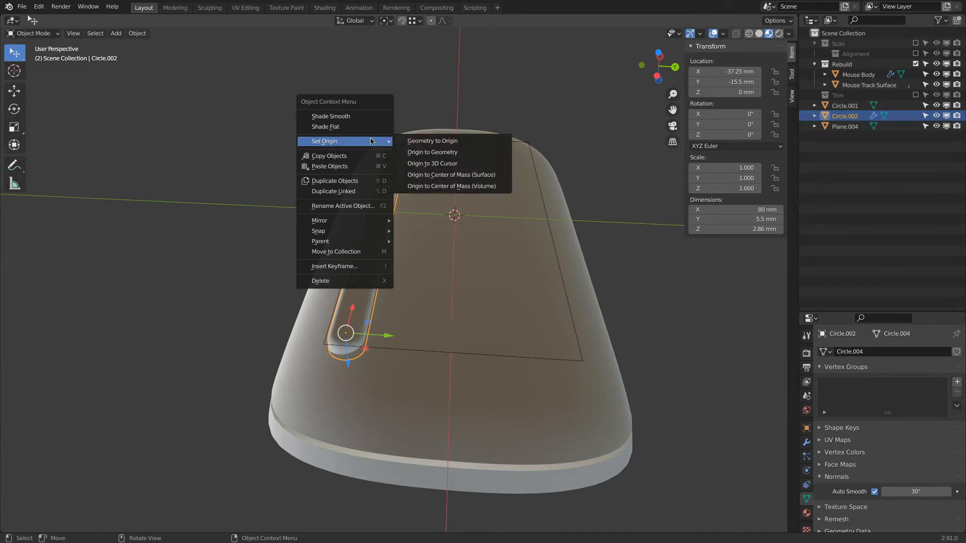
left_click(465, 164)
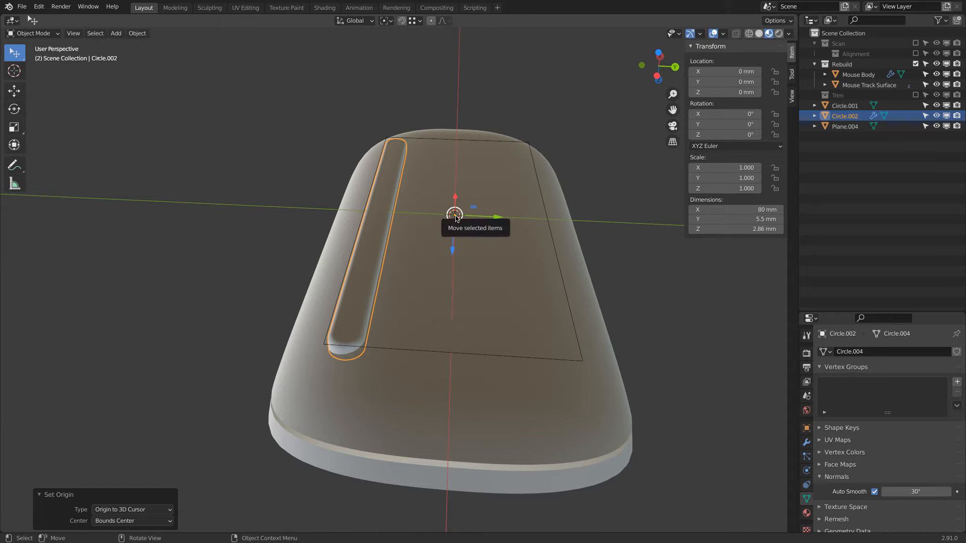
- Add a Mirror modifier to the glide strip, mirroring across the Y axis instead of X
left_click(807, 444)
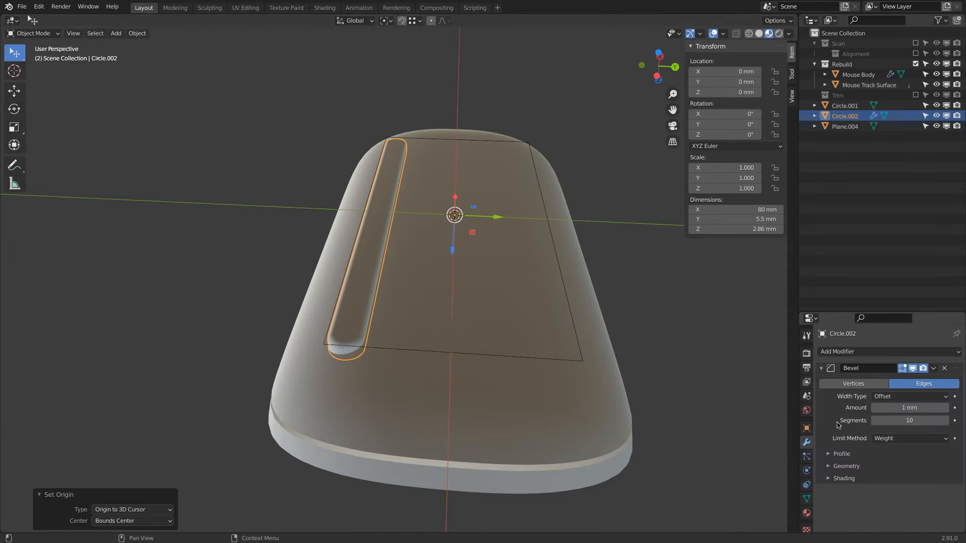
left_click(860, 352)
left_click(749, 226)
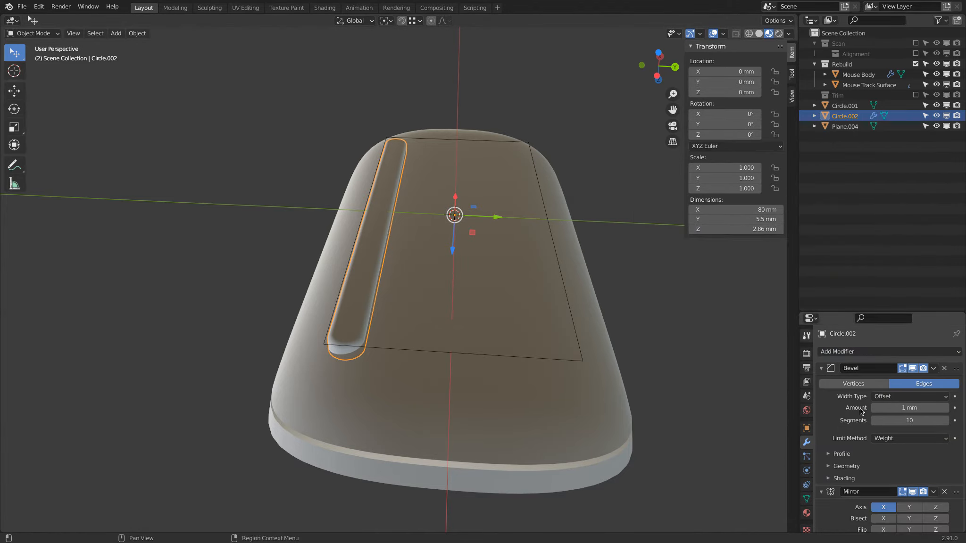
left_click(909, 507)
middle_click_drag(693, 361, 467, 325)
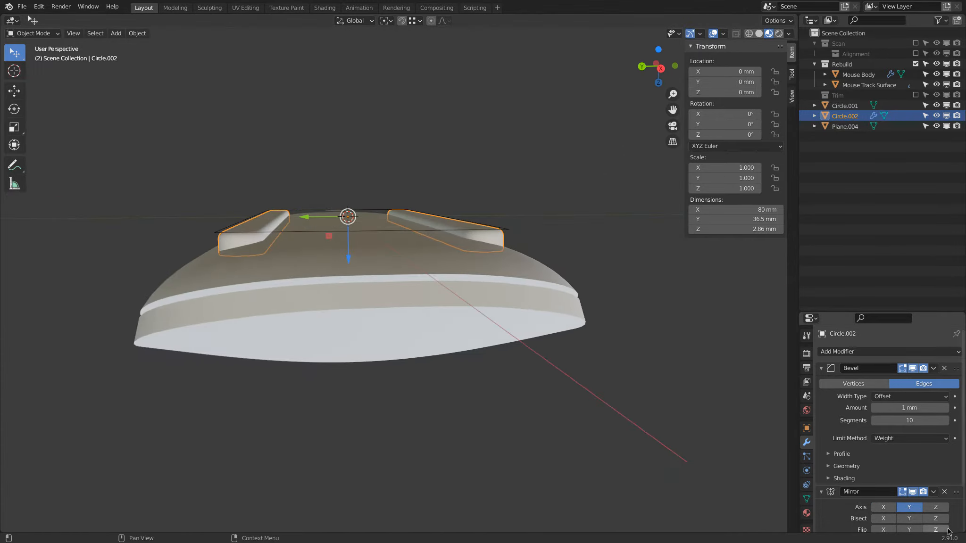
scroll(893, 475, "down", 3)
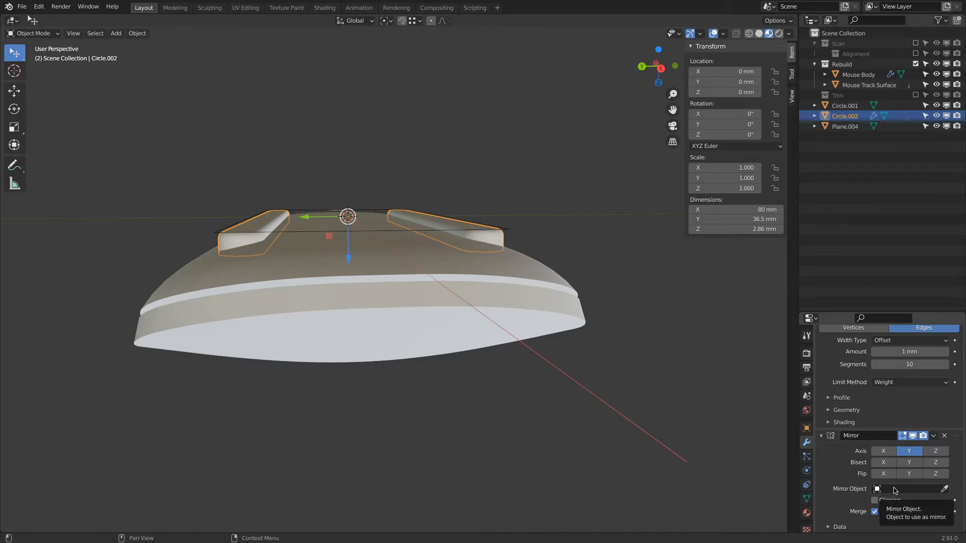
- Select the 7 mm sensor-hole circle and open it in Edit Mode
middle_click_drag(596, 280, 371, 285)
left_click(295, 289)
mouse_move(295, 289)
middle_mouse_down()
mouse_move(312, 273)
mouse_move(303, 245)
mouse_move(308, 283)
middle_mouse_up()
scroll(302, 276, "up", 3)
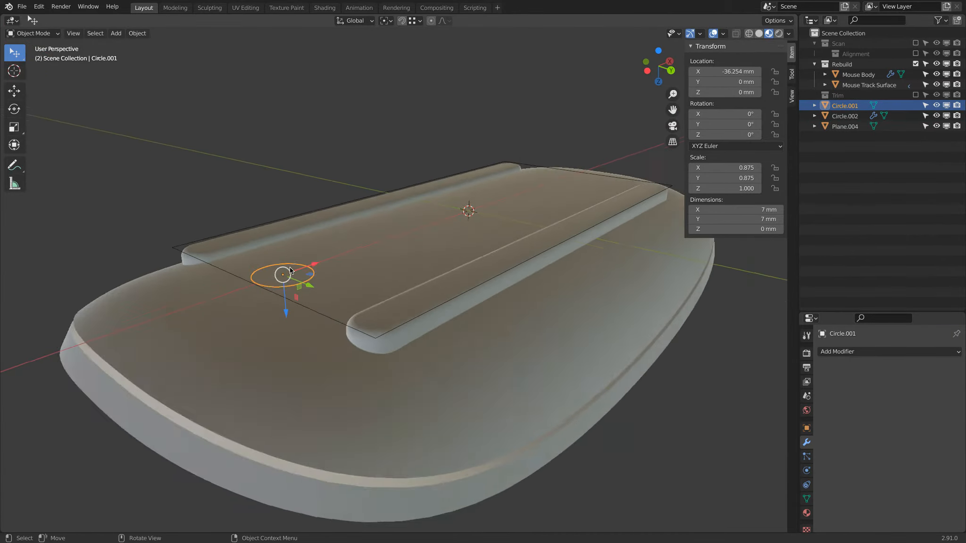
left_click(33, 33)
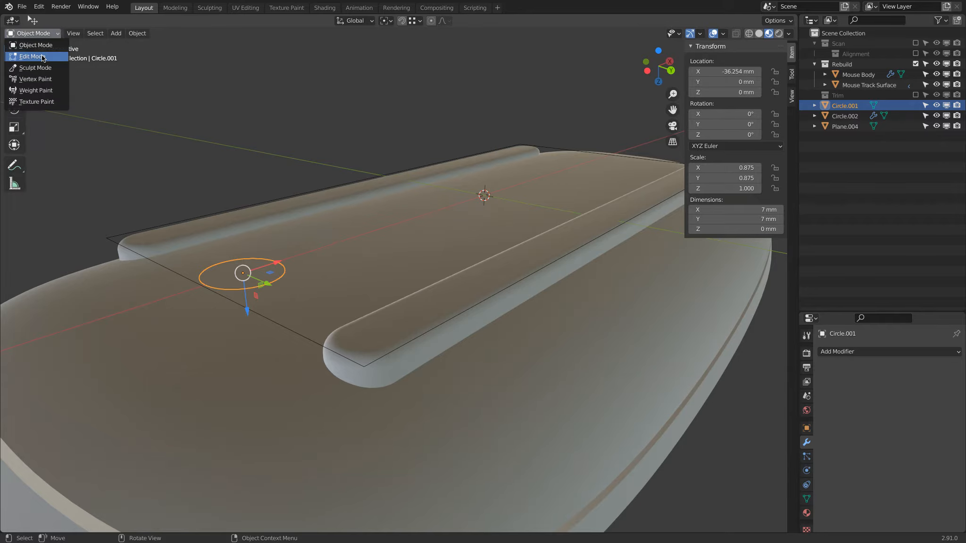
left_click(28, 54)
mouse_move(247, 308)
left_mouse_down()
mouse_move(253, 332)
mouse_move(248, 319)
left_mouse_up()
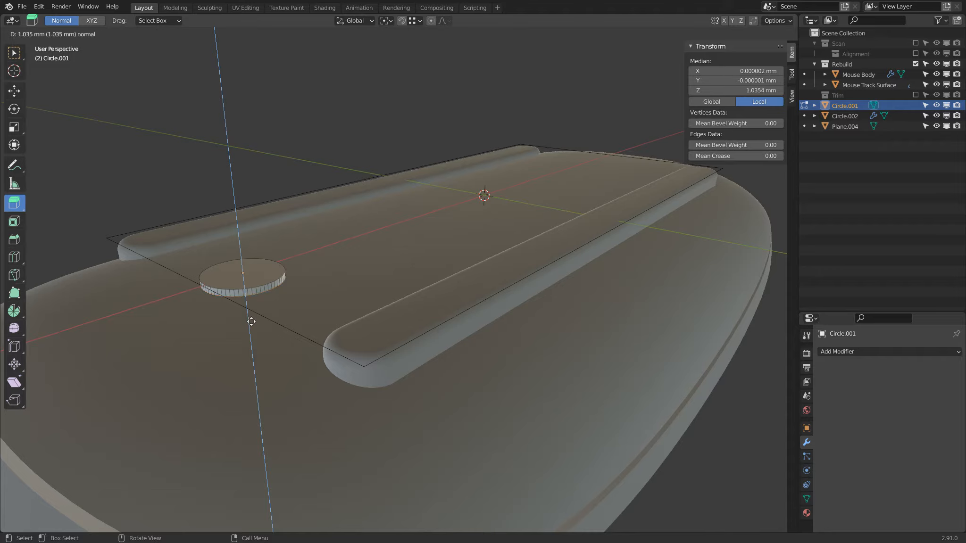
left_click(807, 428)
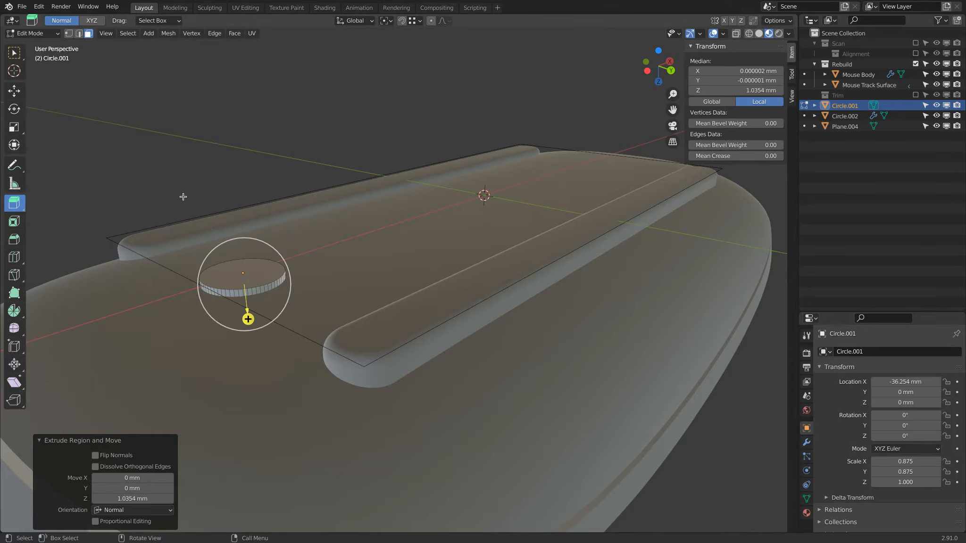
key("ctrl+z")
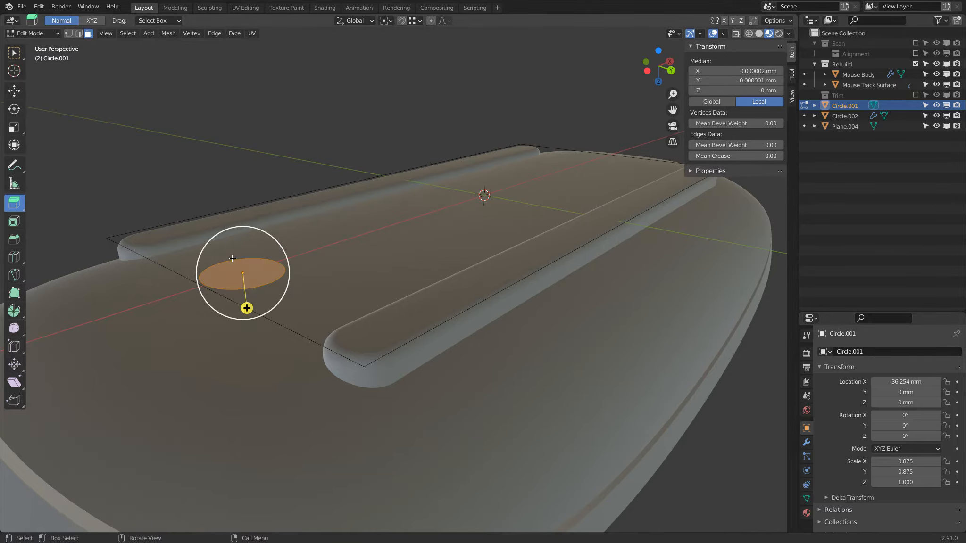
- Extrude the sensor-hole circle's face about 0.62 mm into the body, and move the extruded face another 2 mm along Z
scroll(255, 317, "up", 2)
left_click_drag(186, 305, 189, 314)
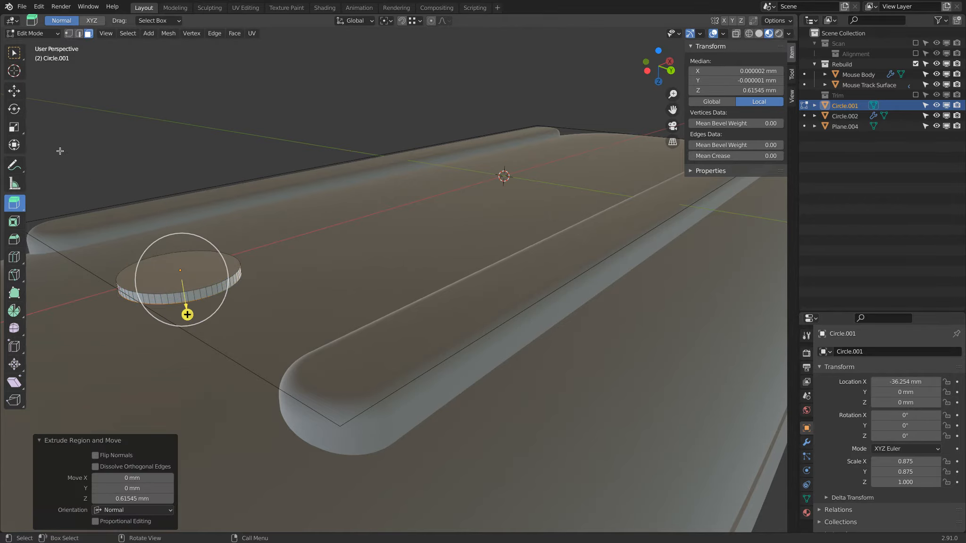
left_click(14, 91)
middle_click_drag(170, 167, 194, 159)
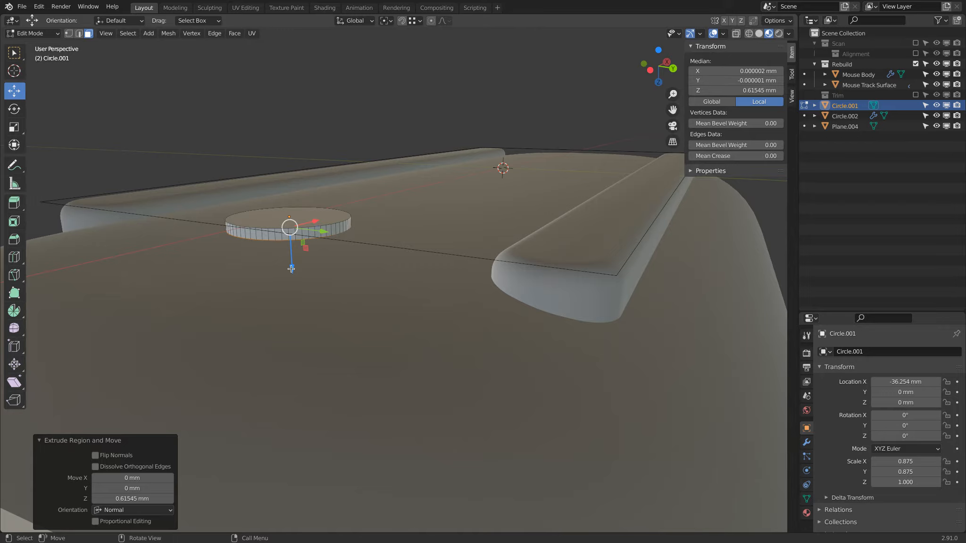
left_click_drag(291, 269, 292, 279)
left_click(137, 496)
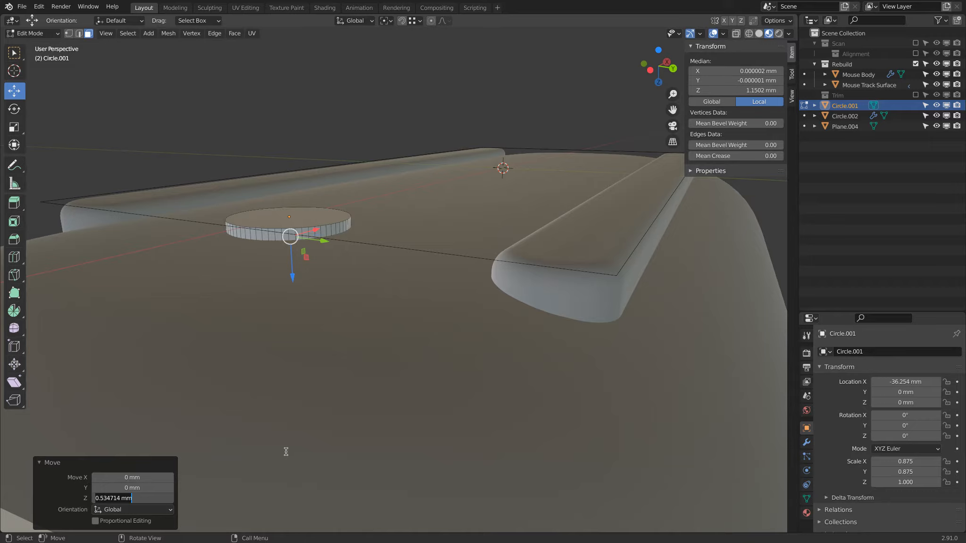
type("2")
key("Return")
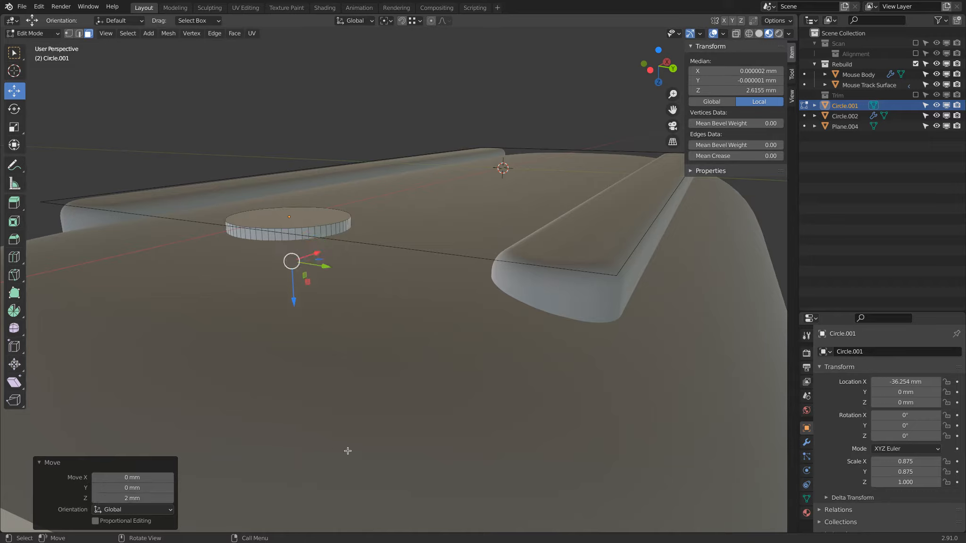
- Set the sensor-hole cylinder's viewport display to Wire
scroll(839, 455, "down", 4)
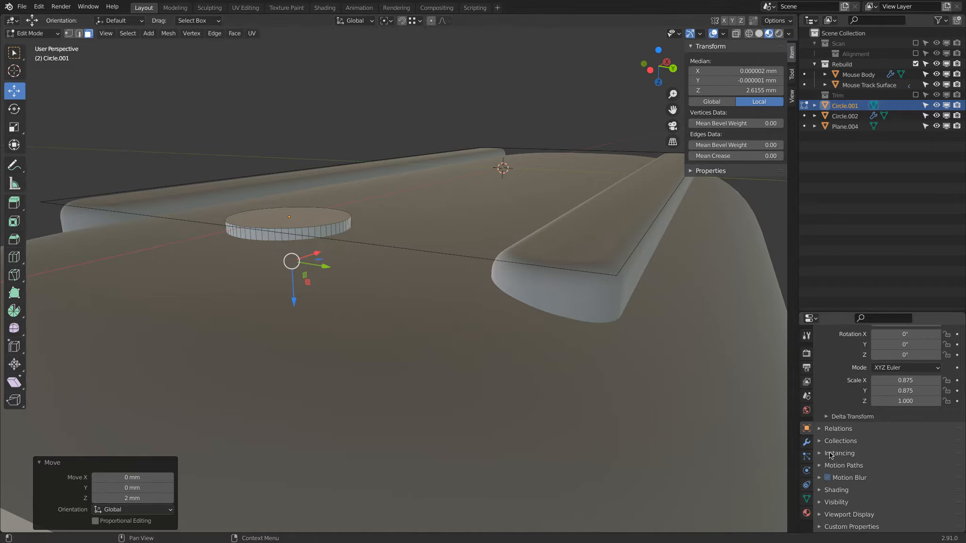
left_click(823, 517)
scroll(830, 500, "down", 6)
left_click(895, 499)
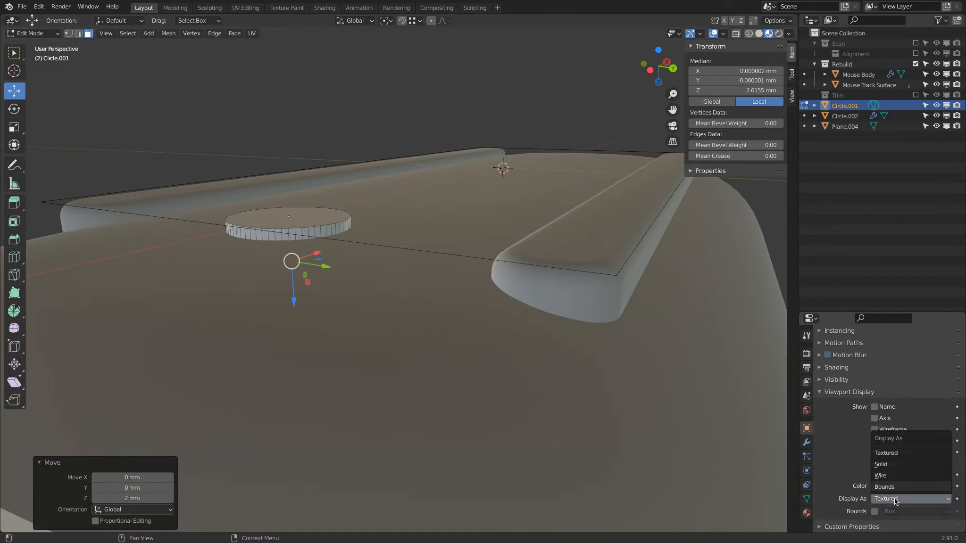
left_click(883, 475)
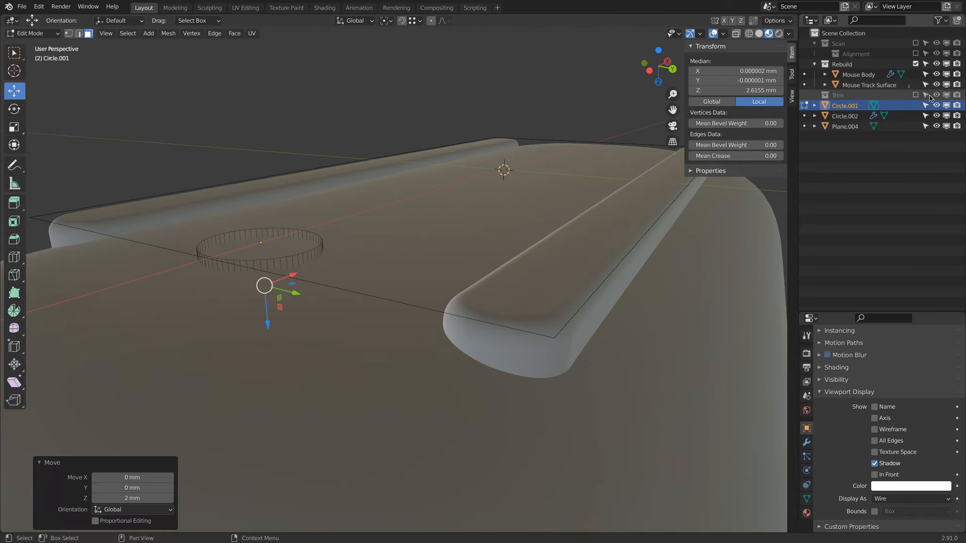
- Show the Scan collection instead of Rebuild and compare the wire cylinder's depth with the scanned sensor hole
left_click(916, 63)
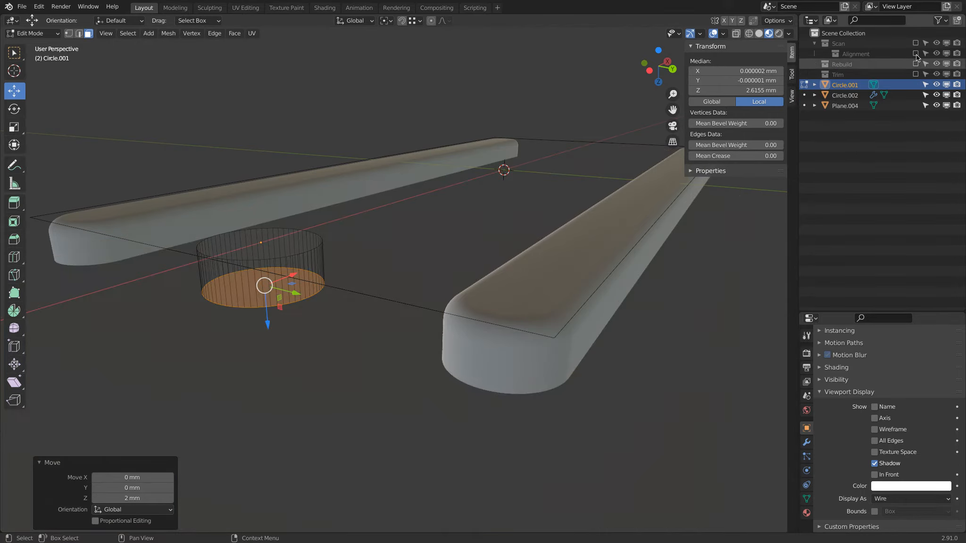
left_click(915, 43)
middle_click_drag(331, 208, 371, 236)
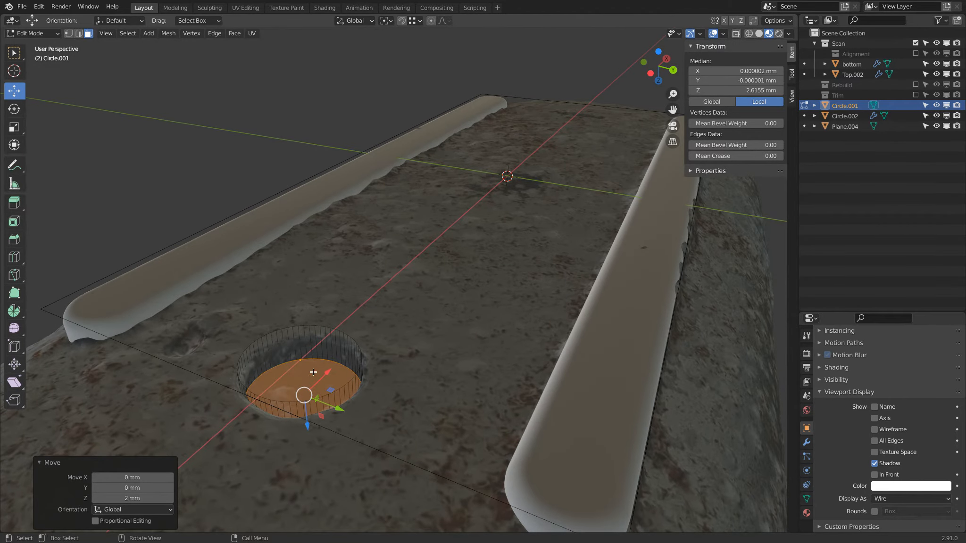
mouse_move(308, 423)
left_mouse_down()
mouse_move(312, 460)
mouse_move(314, 437)
left_mouse_up()
scroll(314, 322, "down", 5)
middle_click_drag(313, 322, 316, 306)
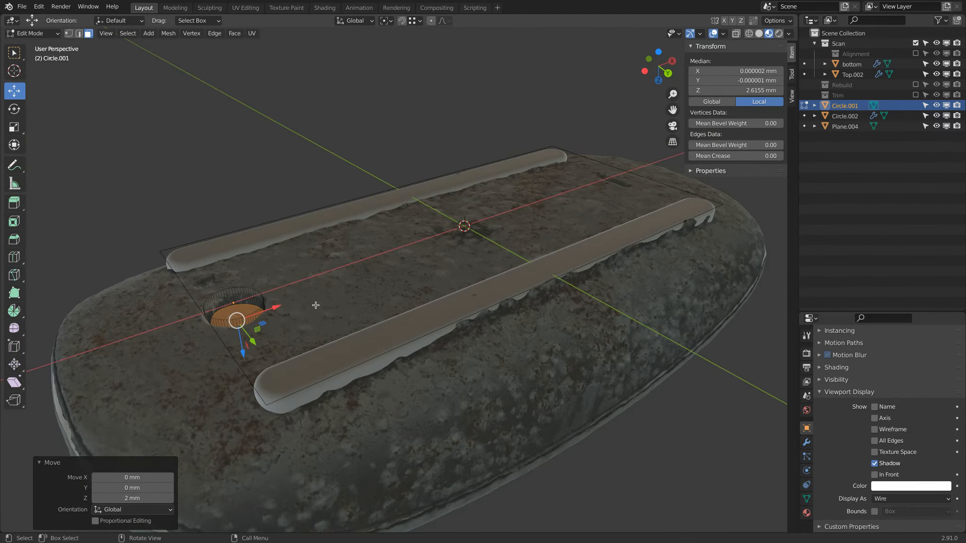
- Return to Object Mode and save the file
left_click(30, 34)
left_click(43, 45)
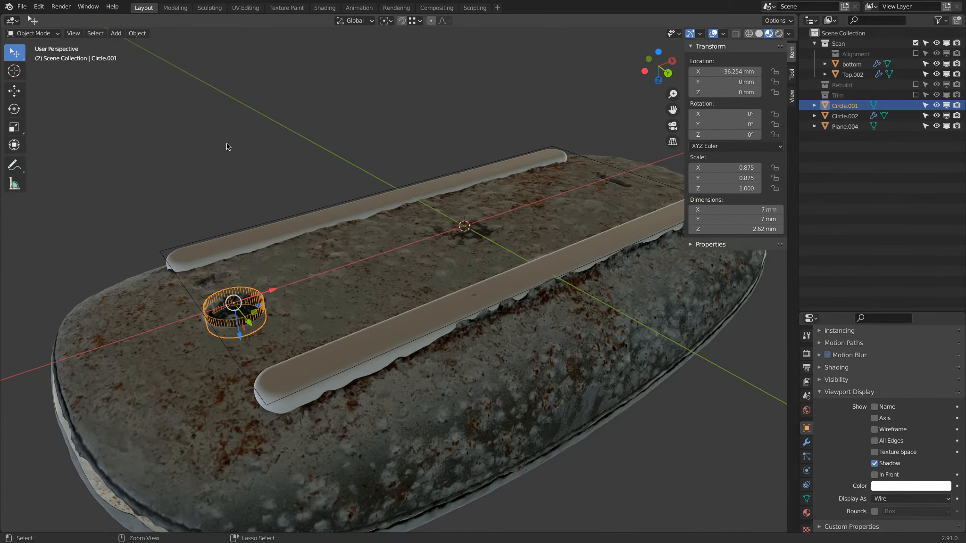
key("ctrl+s")
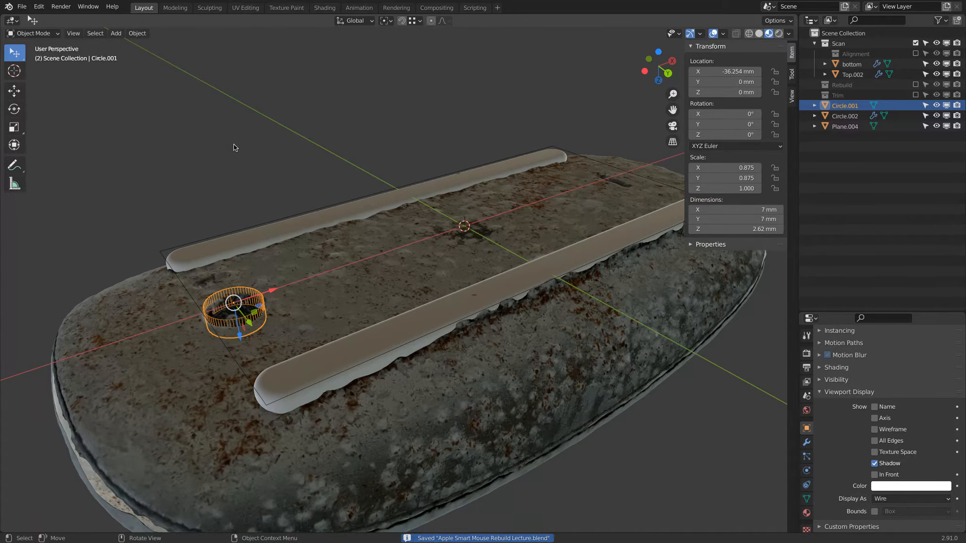
- Snap the 3D cursor to the world origin and add a mesh plane there
middle_click_drag(214, 148, 328, 299)
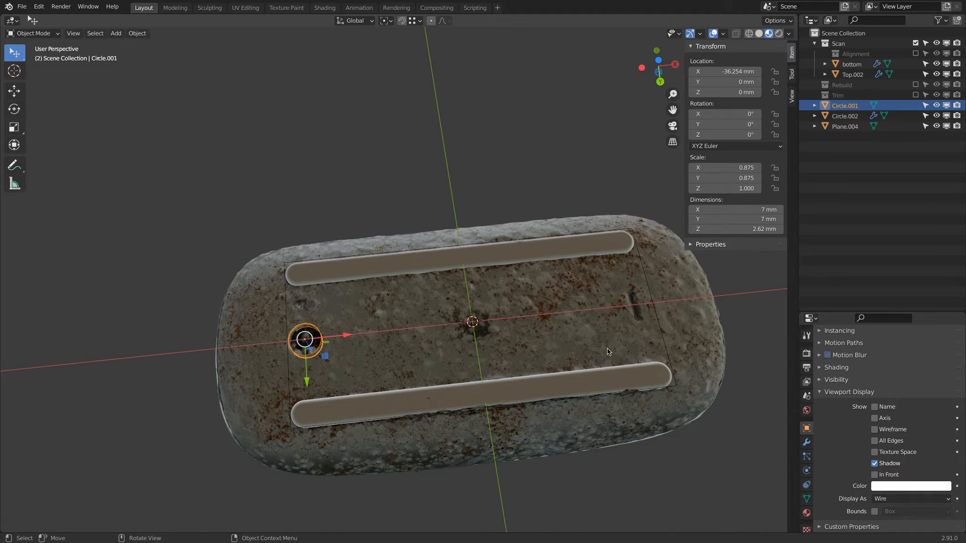
key("shift+s")
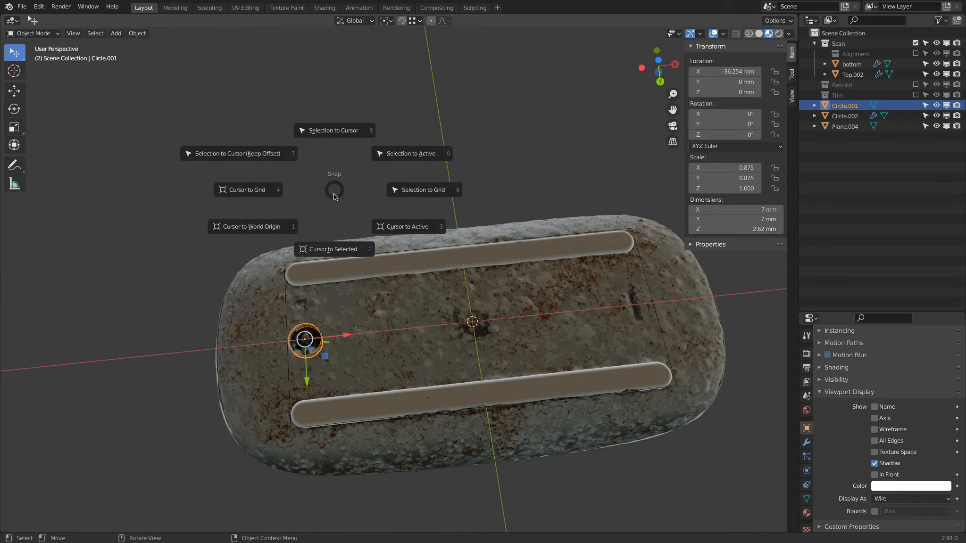
left_click(230, 227)
key("shift+s")
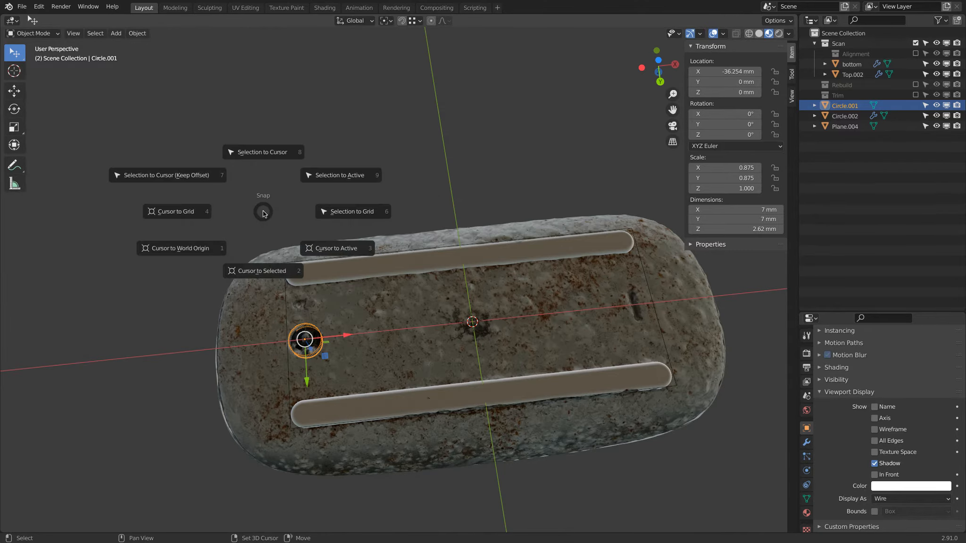
left_click(209, 244)
key("shift+a")
mouse_move(263, 232)
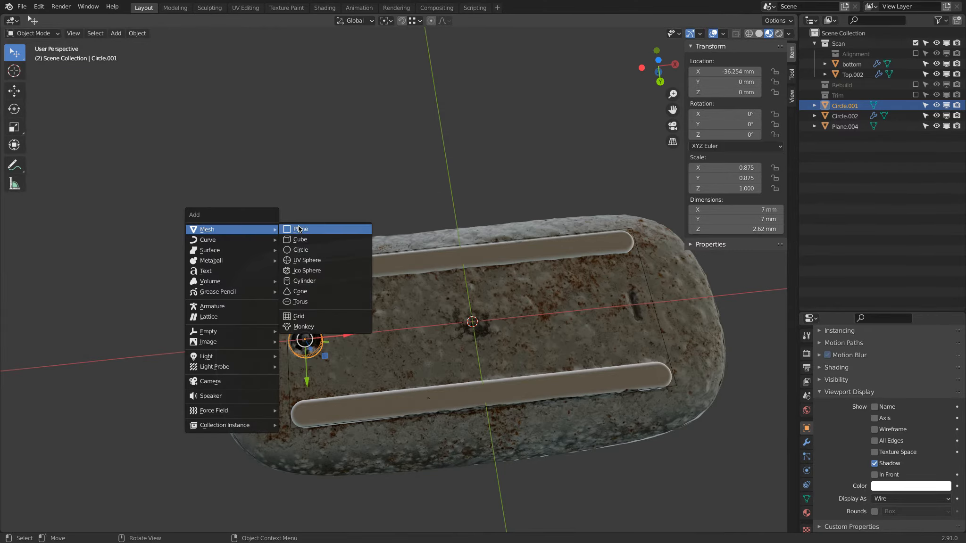
left_click(345, 231)
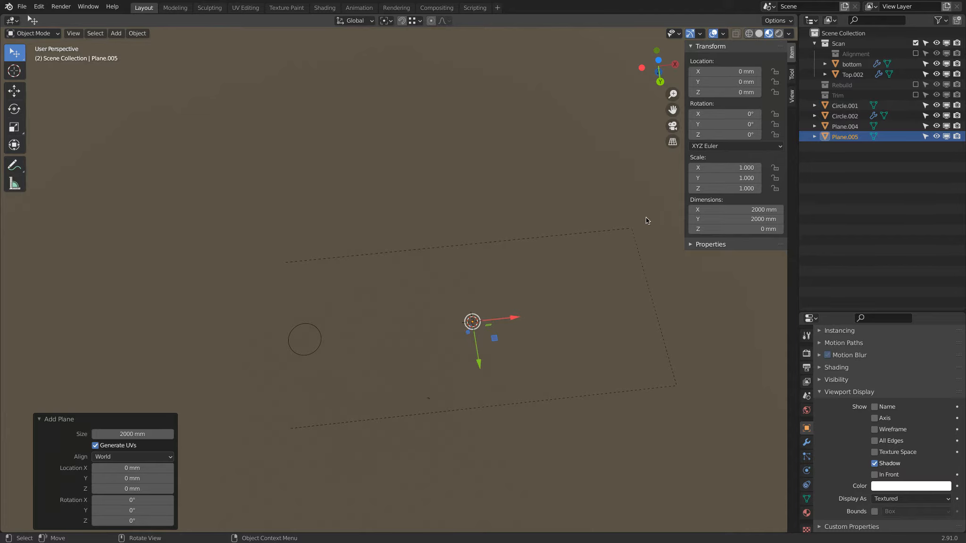
- Scale the new plane down uniformly to about 13.8 mm square
key("s")
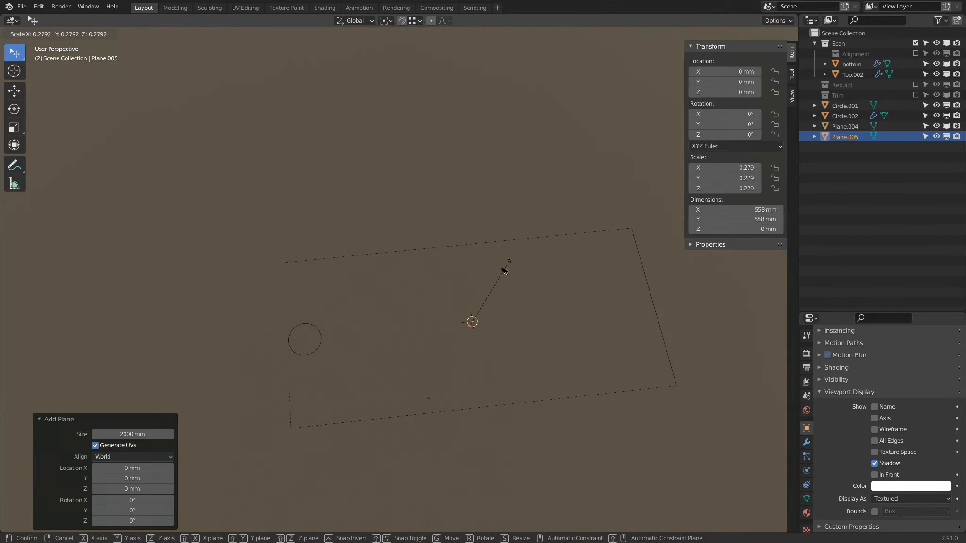
left_click(497, 288)
key("s")
left_click(480, 313)
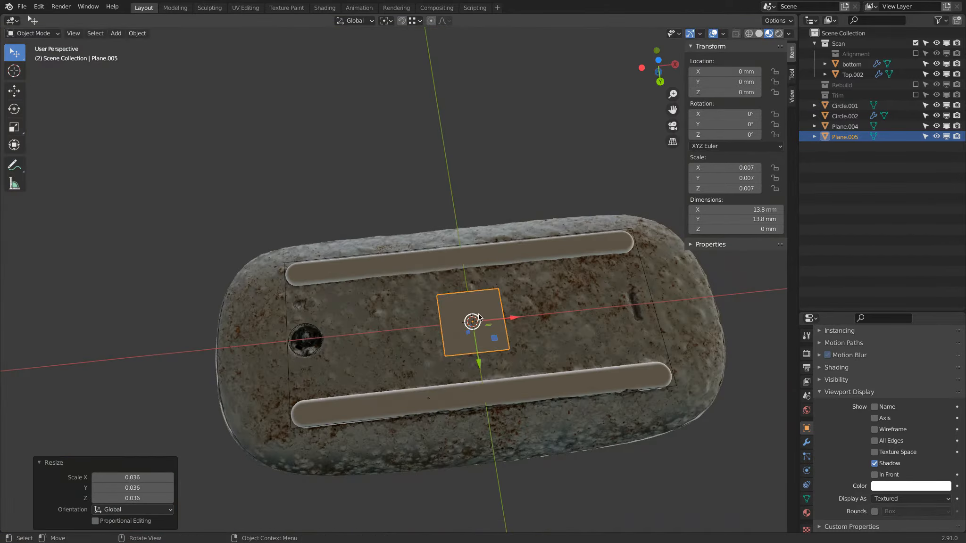
- Move the plane about 35.9 mm along X, over the slot recess opposite the sensor hole, and frame it
key("g")
key("x")
left_click(688, 300)
key("KP_Decimal")
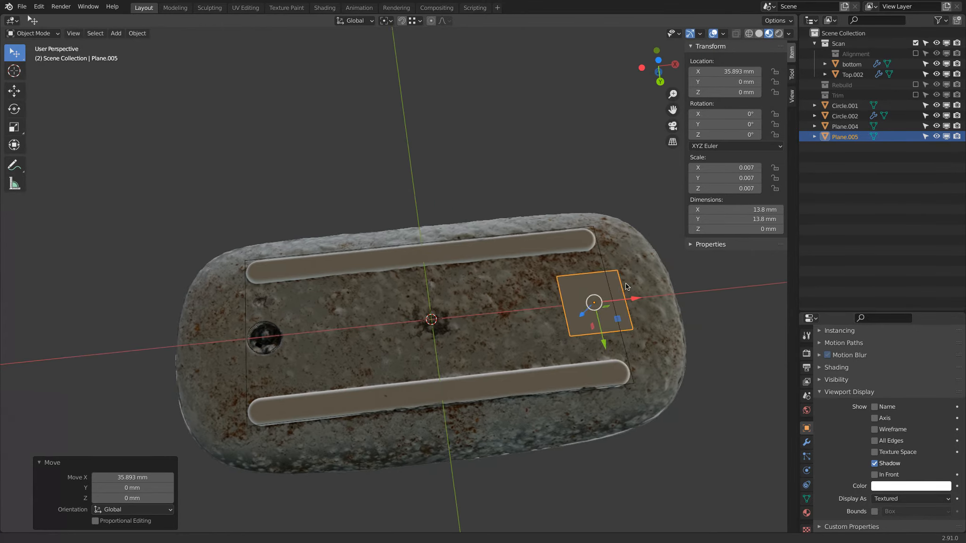
- Scale the plane down to about 1.72 mm square and shift it along X to about 36.6 mm, over the slot
key("s")
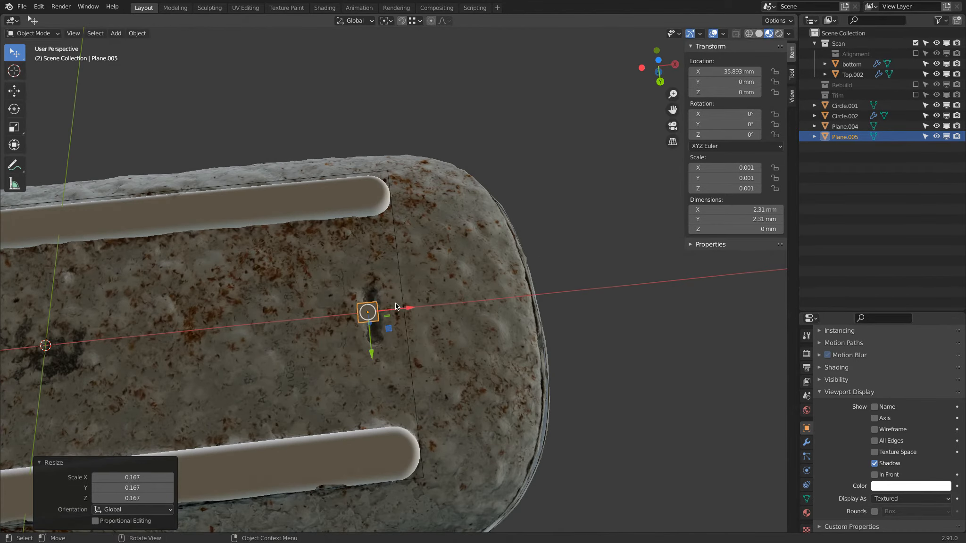
left_click(391, 306)
scroll(391, 306, "up", 5)
left_click_drag(351, 371, 368, 366)
key("s")
left_click(373, 359)
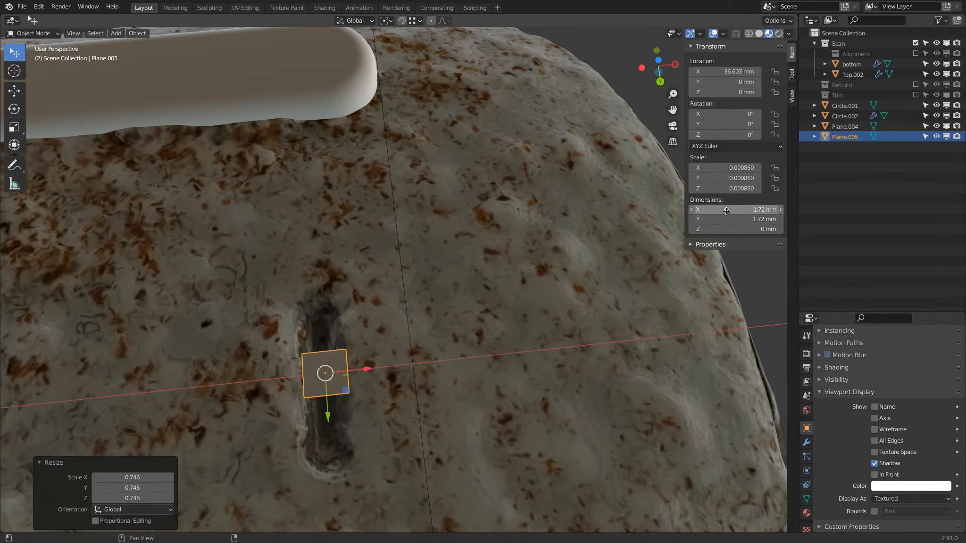
- Set the plane's dimensions to 2 mm in X and 8 mm in Y
left_click(726, 211)
type("2")
key("Return")
middle_click_drag(389, 168, 749, 264)
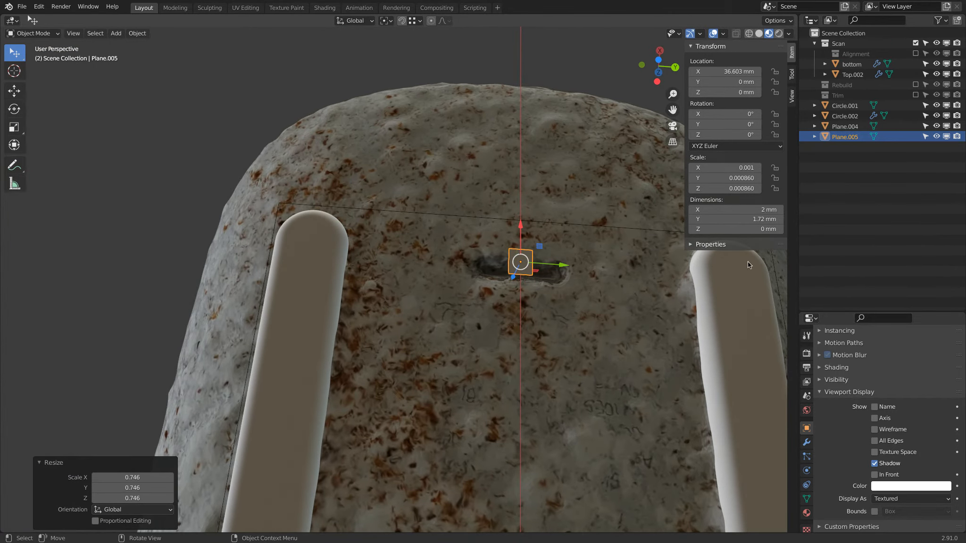
left_click(740, 219)
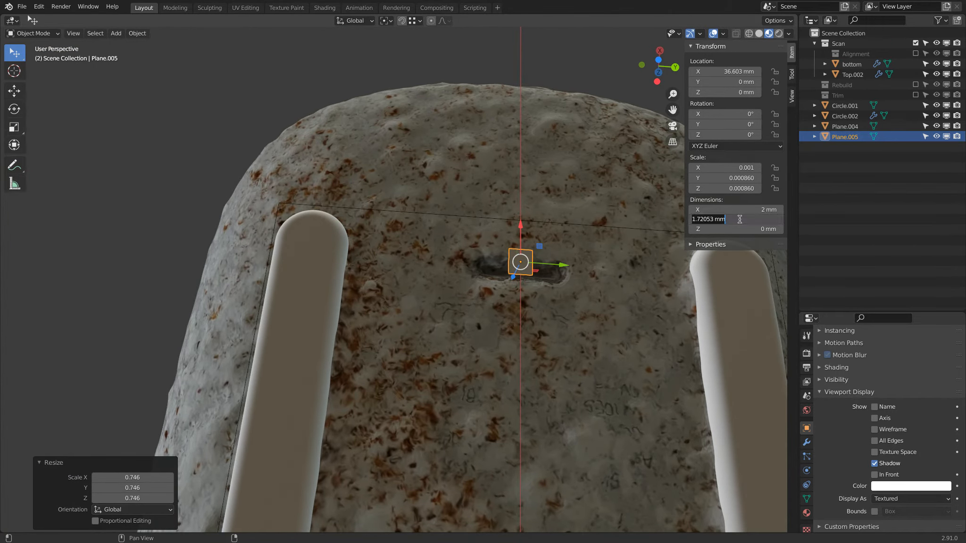
type("8")
key("Return")
middle_click_drag(740, 220, 723, 169)
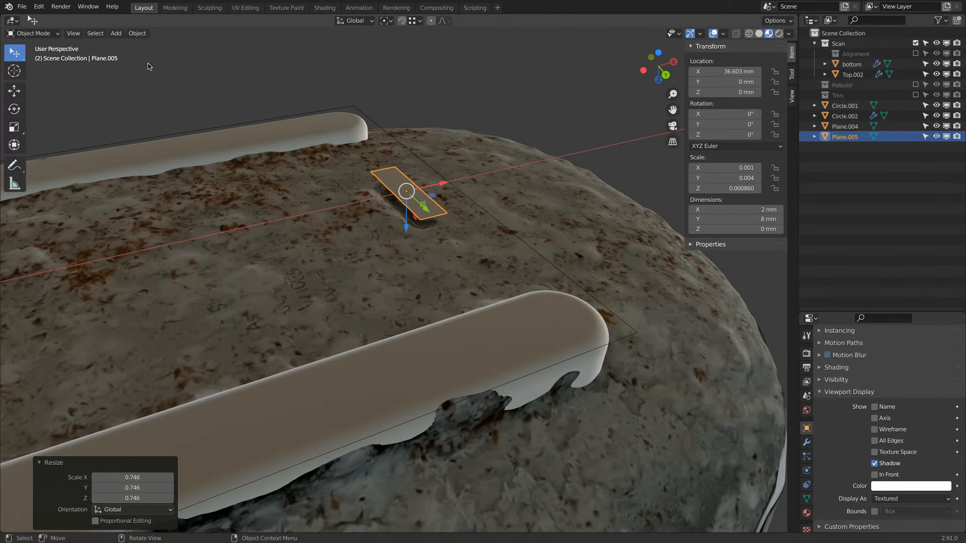
- Apply the scale of the slot plane
left_click(141, 34)
mouse_move(167, 88)
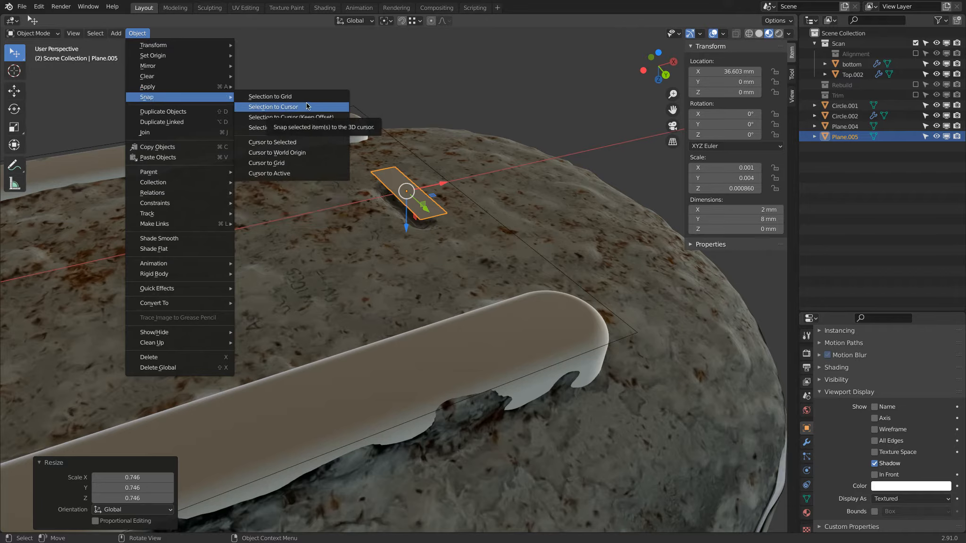
left_click(275, 107)
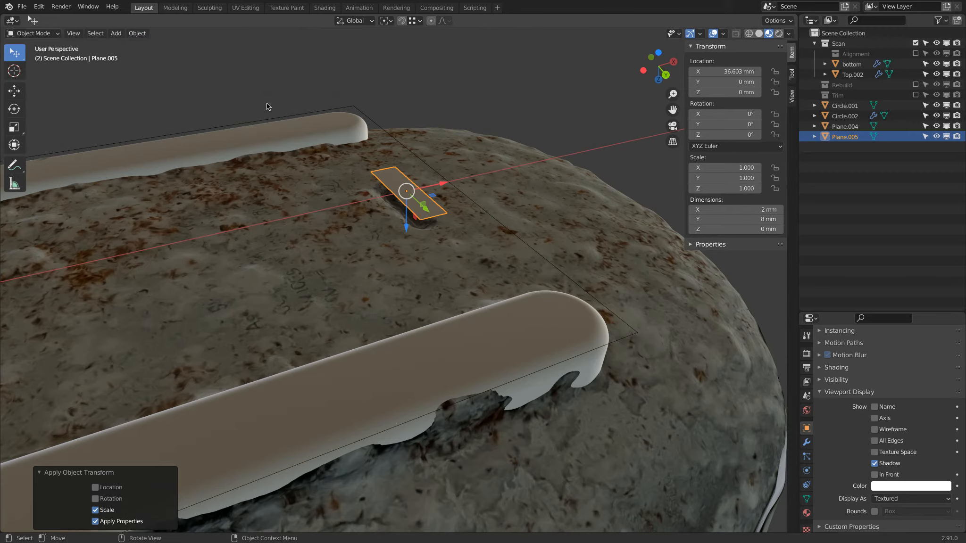
- Extrude the slot plane's face 6 mm along its normal in Edit Mode
scroll(401, 137, "up", 4)
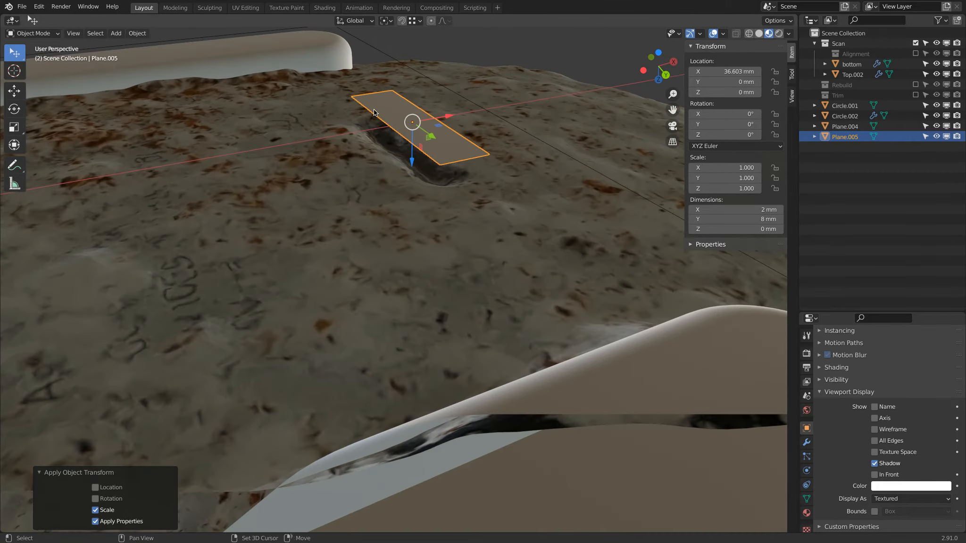
middle_click_drag(374, 113, 349, 141, "shift")
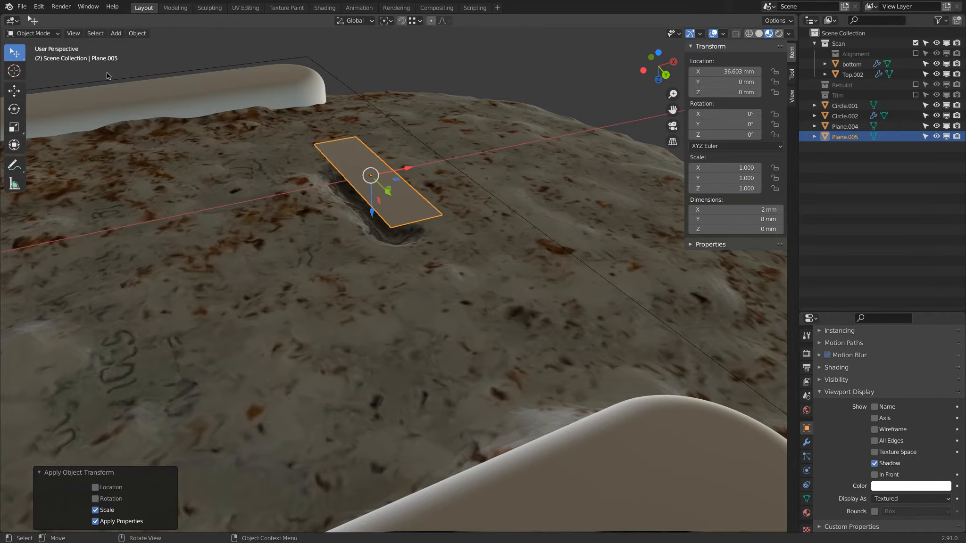
left_click(33, 33)
left_click(28, 57)
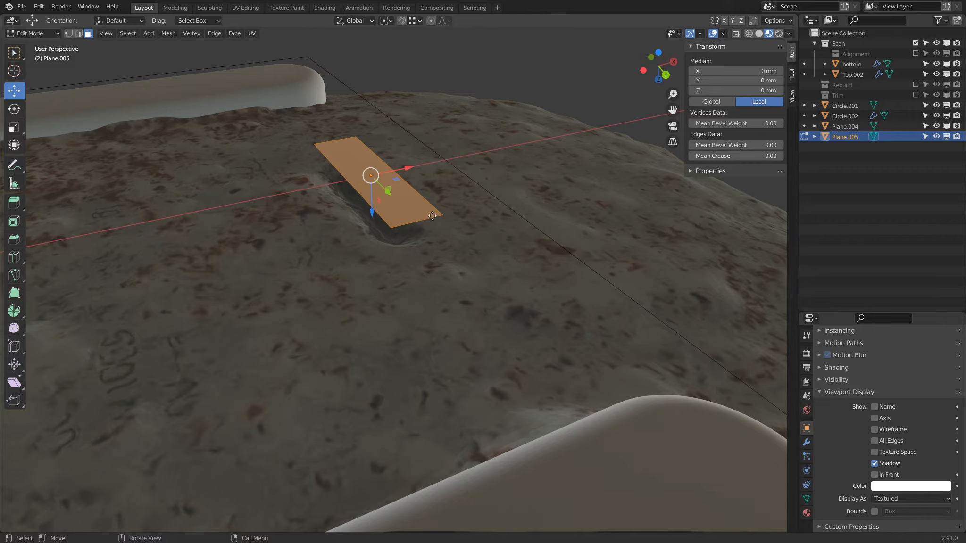
key("e")
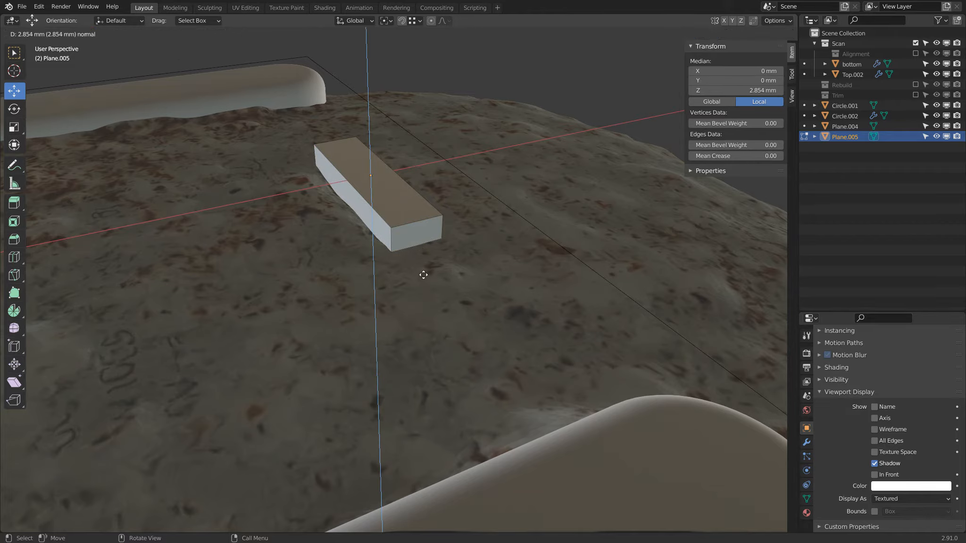
left_click(423, 274)
left_click(132, 499)
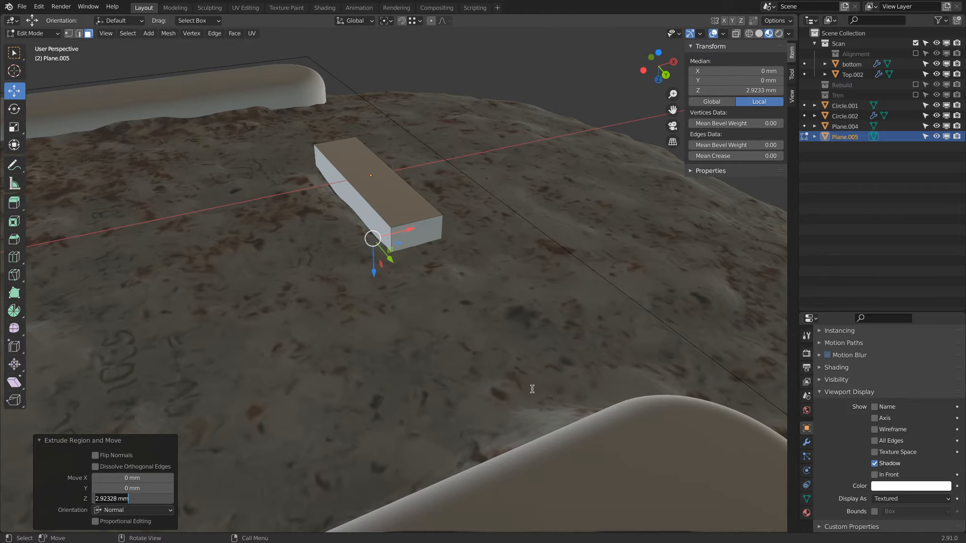
type("6")
key("Return")
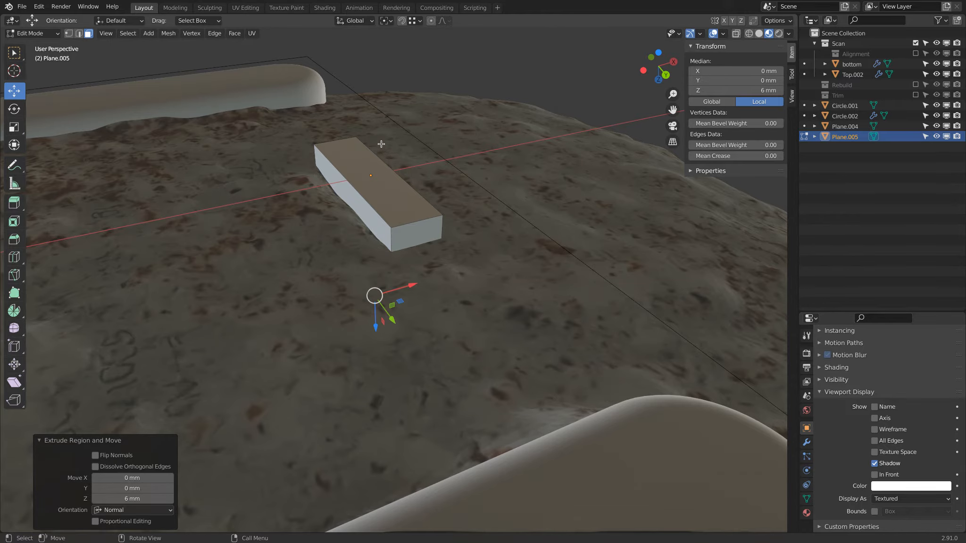
- Select the four vertical corner edges of the slot block and set their mean bevel weight to 1
scroll(382, 149, "down", 3)
left_click(79, 33)
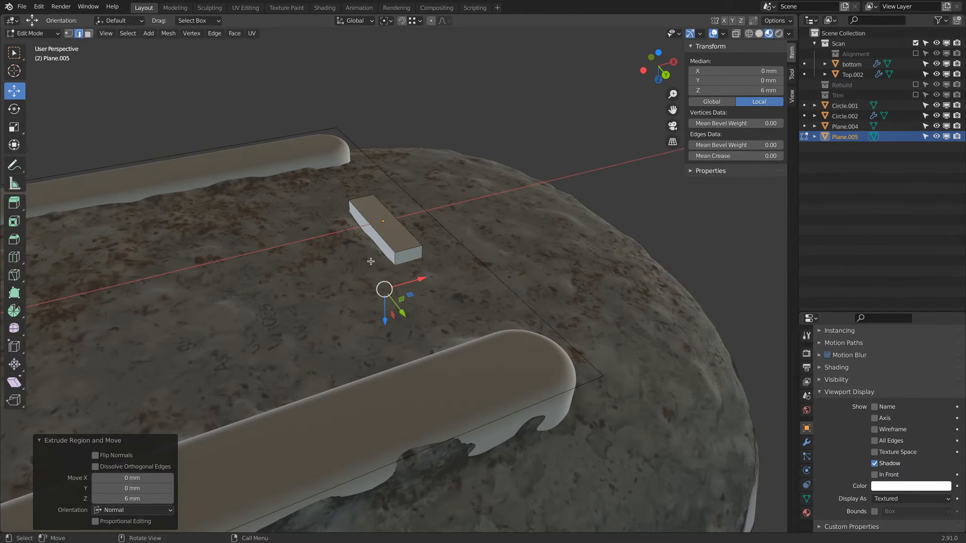
left_click(396, 258)
middle_click_drag(430, 257, 384, 215)
left_click(388, 201, "shift")
left_click(408, 182, "shift")
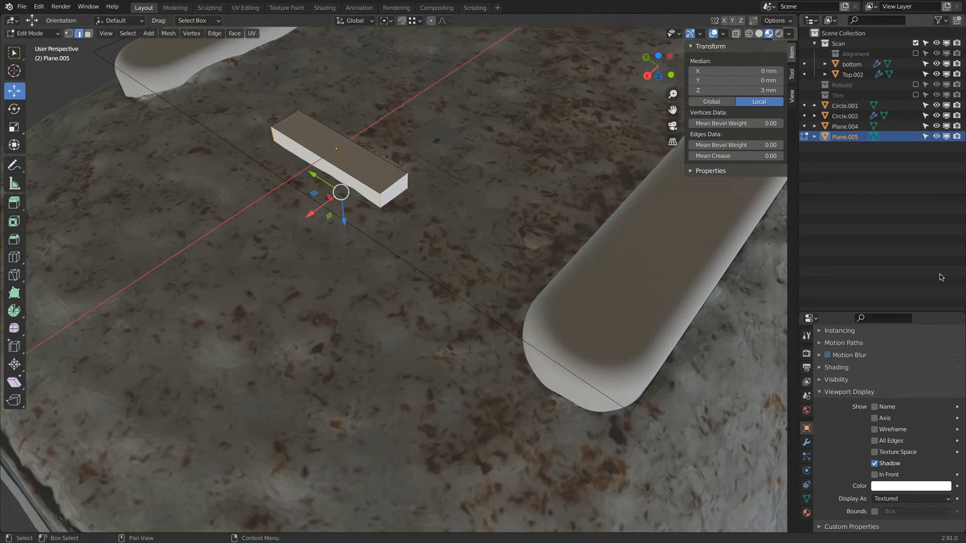
left_click_drag(727, 155, 896, 169)
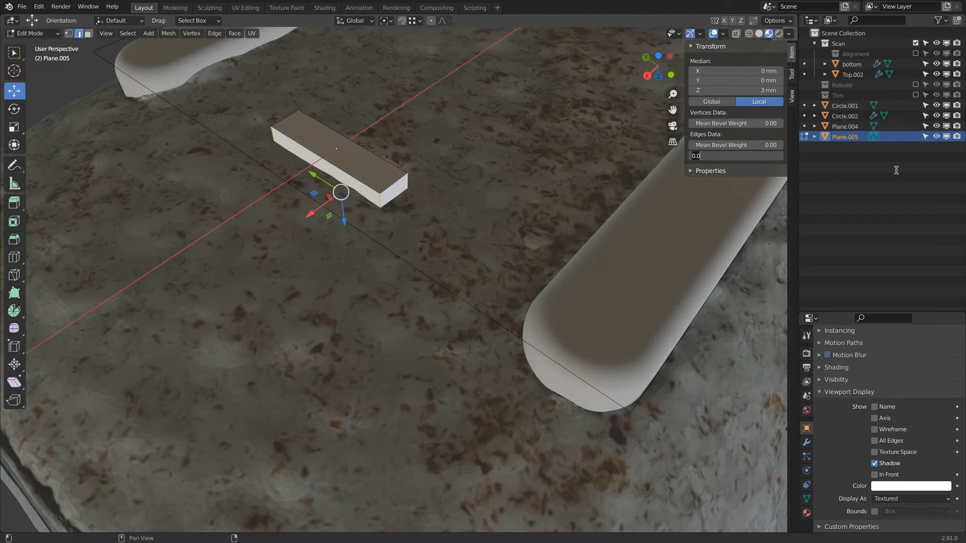
left_click_drag(727, 155, 508, 157)
left_click(739, 145)
type("1")
key("Return")
- Add a Bevel modifier to the slot block and set its limit method to Weight
left_click(815, 441)
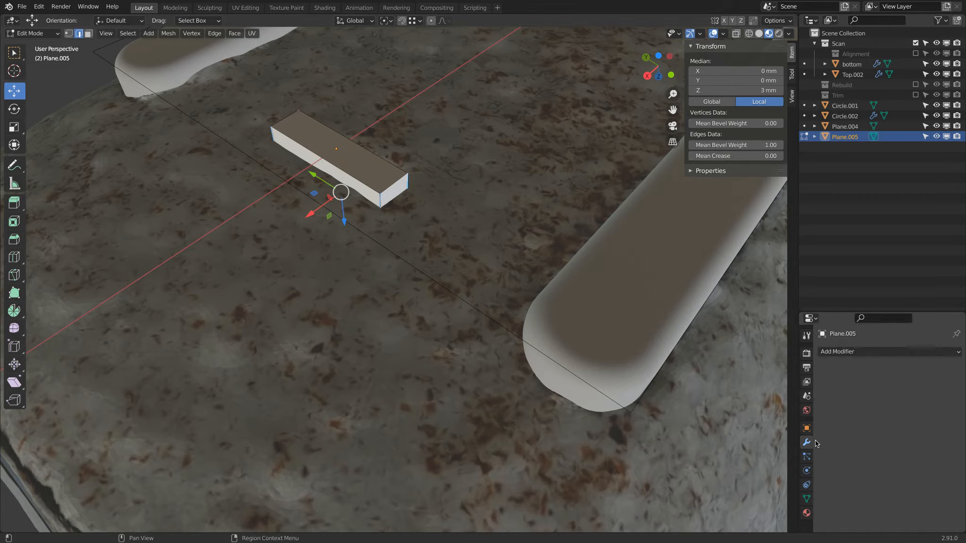
left_click(872, 351)
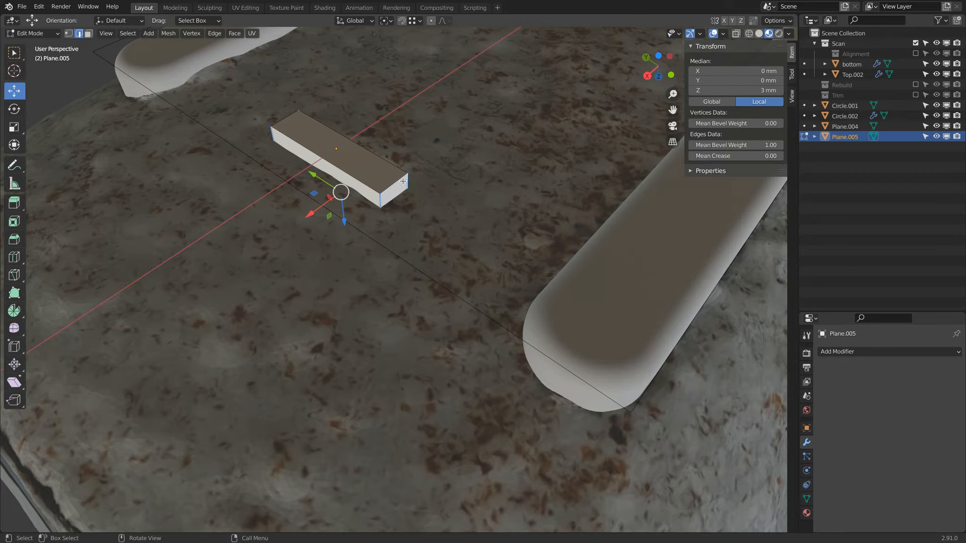
left_click(885, 352)
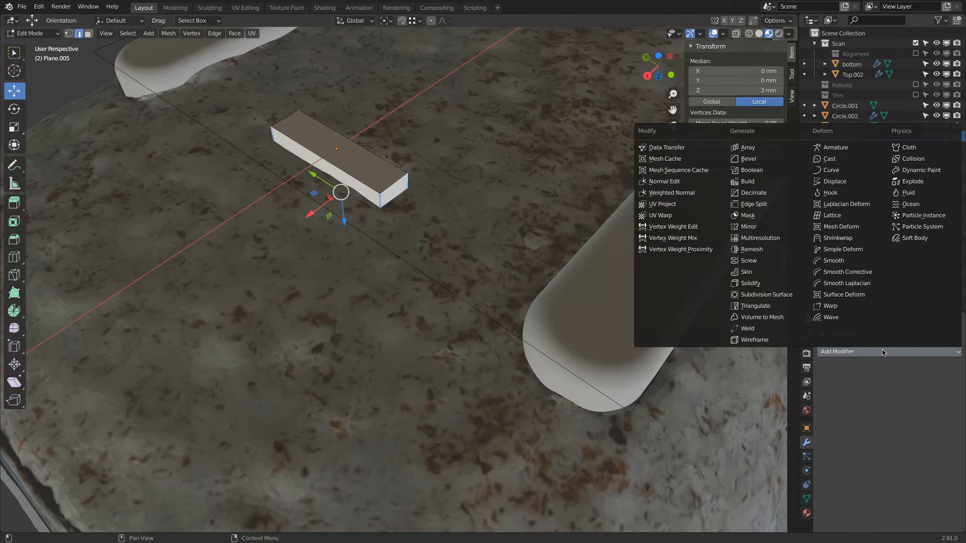
left_click(755, 161)
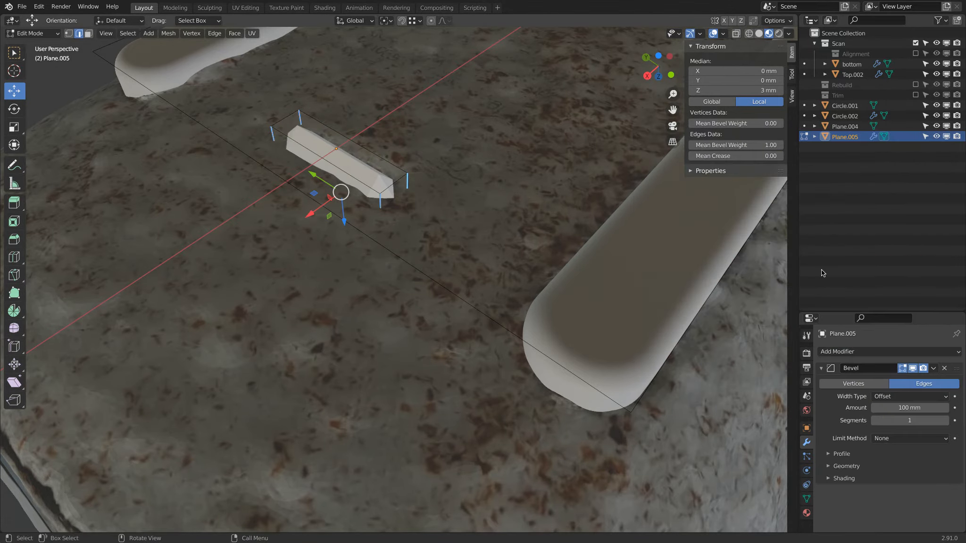
left_click(908, 439)
left_click(900, 473)
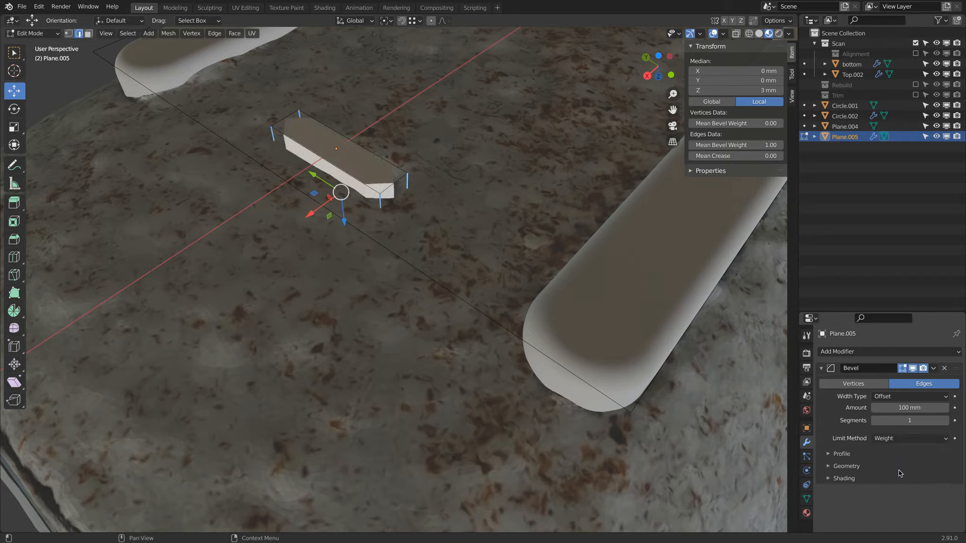
- Set the bevel amount to 1 mm with 10 segments
left_click(905, 407)
type("1")
key("Return")
left_click(912, 421)
type("10")
key("Return")
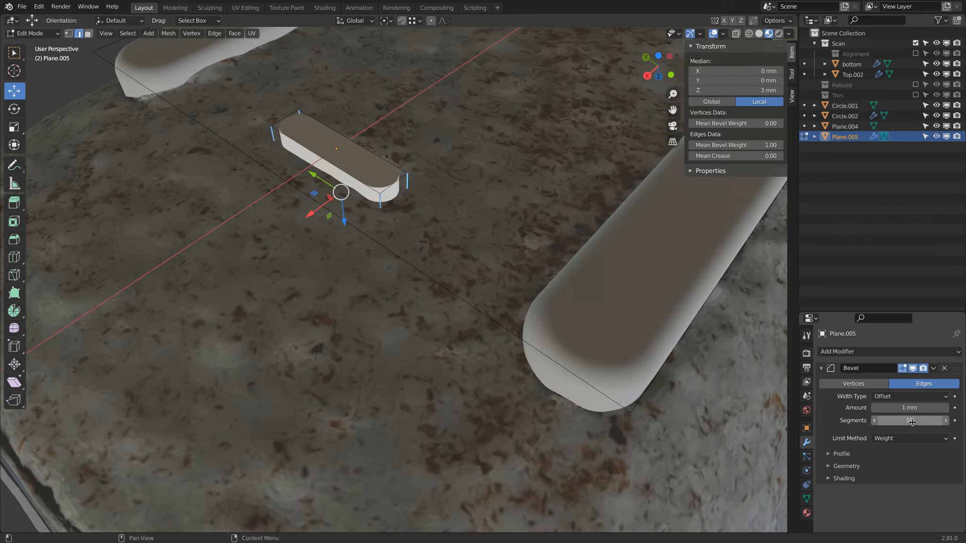
- Display the viewport in wireframe and exclude the Scan collection to isolate the bevelled slot block
scroll(509, 158, "up", 2)
mouse_move(454, 128)
middle_mouse_down("shift")
mouse_move(482, 244)
mouse_move(331, 296)
mouse_move(353, 279)
mouse_move(364, 243)
middle_mouse_up("shift")
scroll(455, 251, "up", 4)
scroll(454, 250, "down", 3)
scroll(331, 296, "up", 1)
key("z")
left_click(299, 249)
middle_click_drag(299, 248, 637, 200)
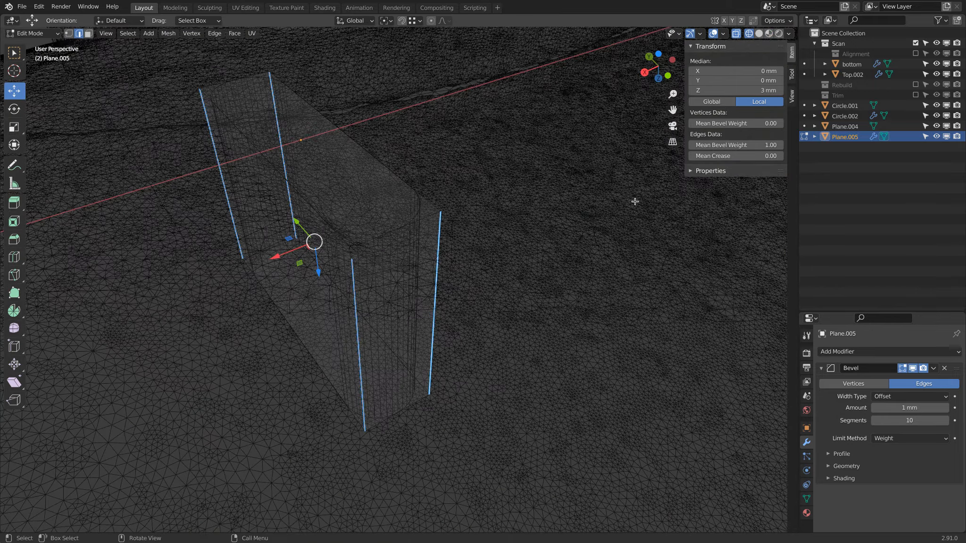
left_click(916, 43)
middle_click_drag(505, 205, 475, 214)
- Try a bevel amount of 0.9 mm and a slightly different one, and set it back to 1 mm
left_click(913, 409)
type(".9")
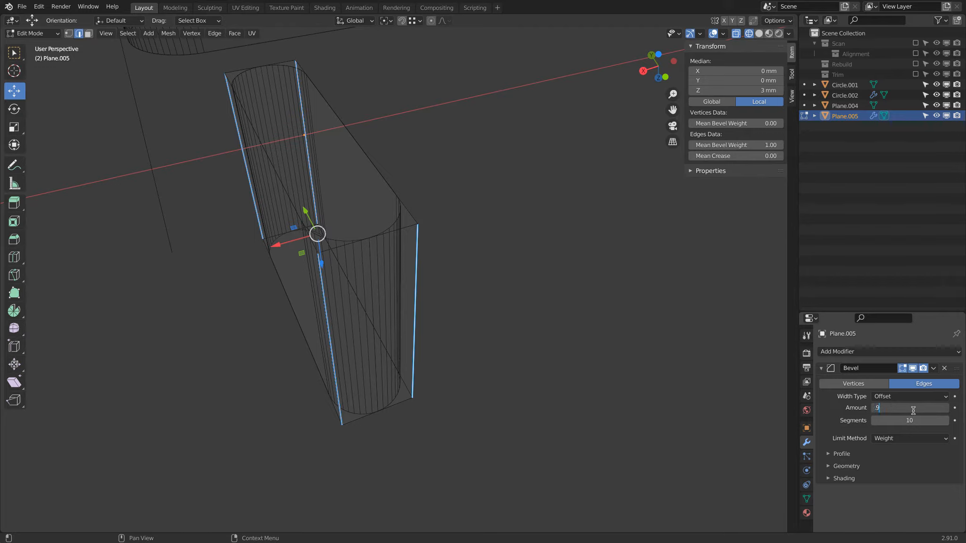
key("Return")
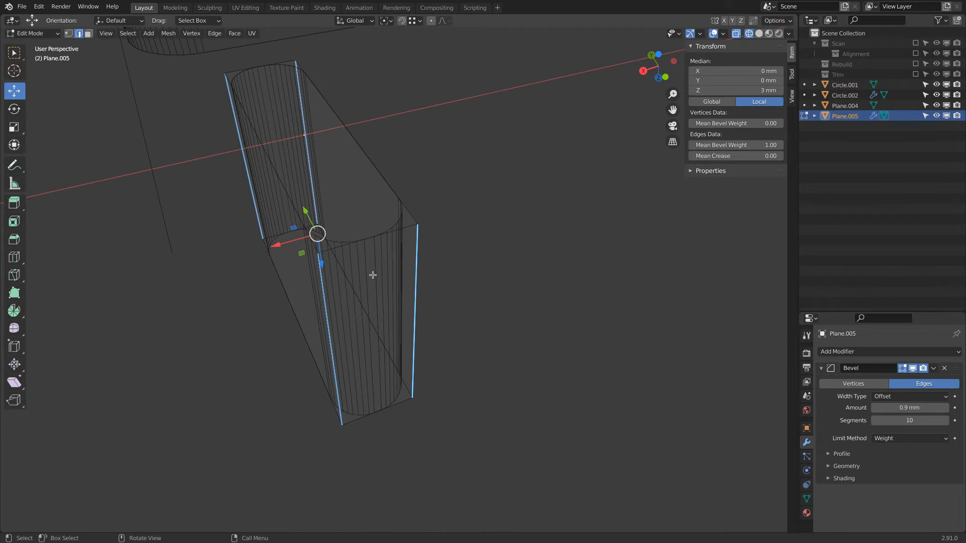
left_click(931, 409)
key("Left")
key("Right")
type("5")
key("Return")
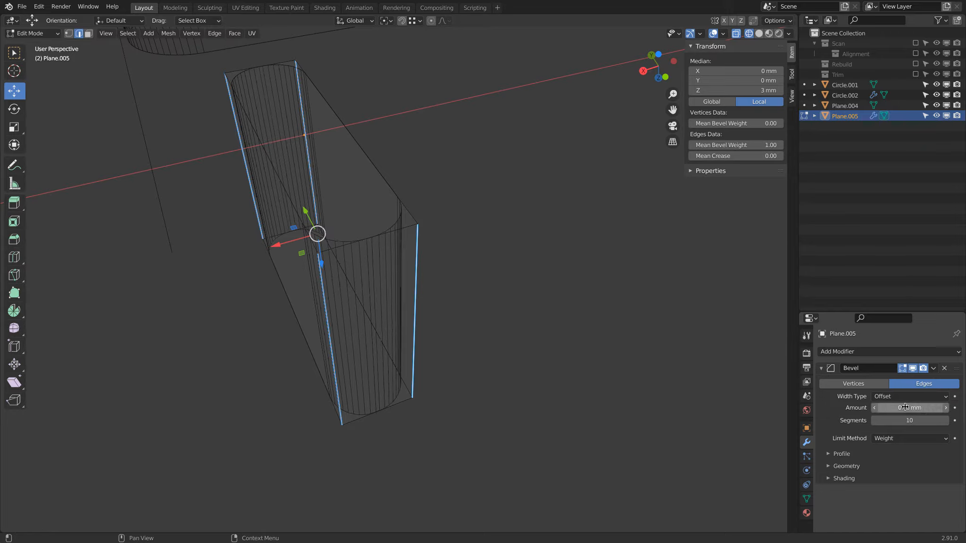
left_click(943, 408)
type("1")
key("Return")
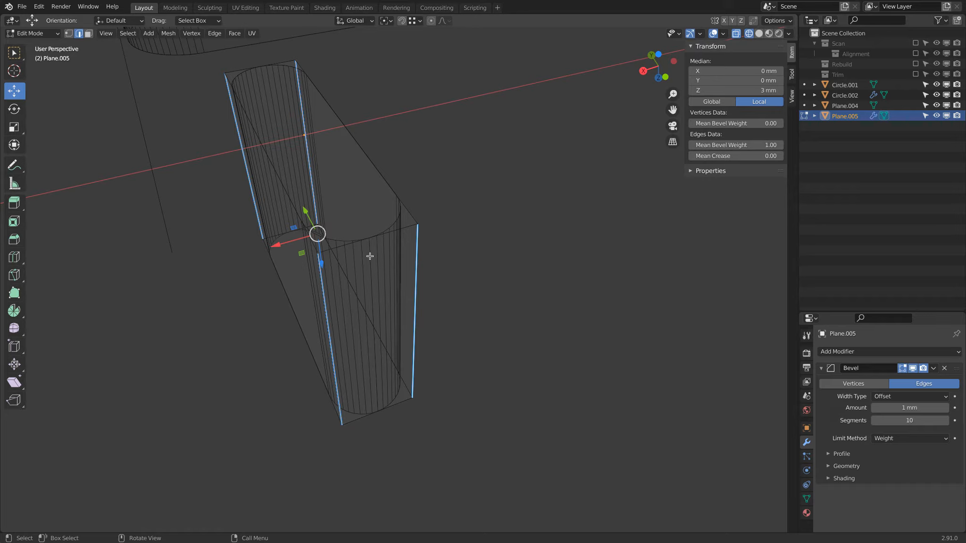
- Examine the Bevel modifier's geometry, profile and shading options
left_click(829, 479)
left_click(828, 478)
left_click(829, 466)
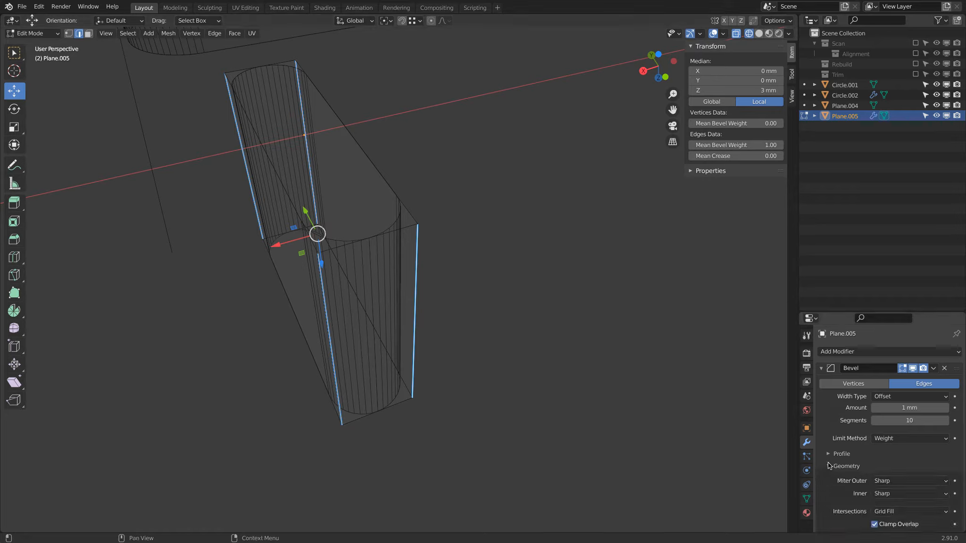
scroll(835, 464, "down", 2)
left_click(830, 440)
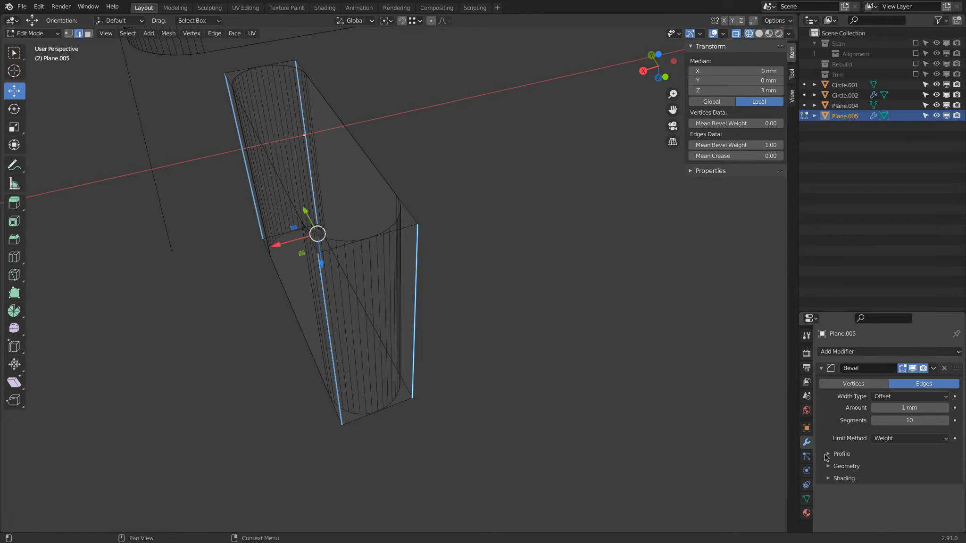
left_click(828, 454)
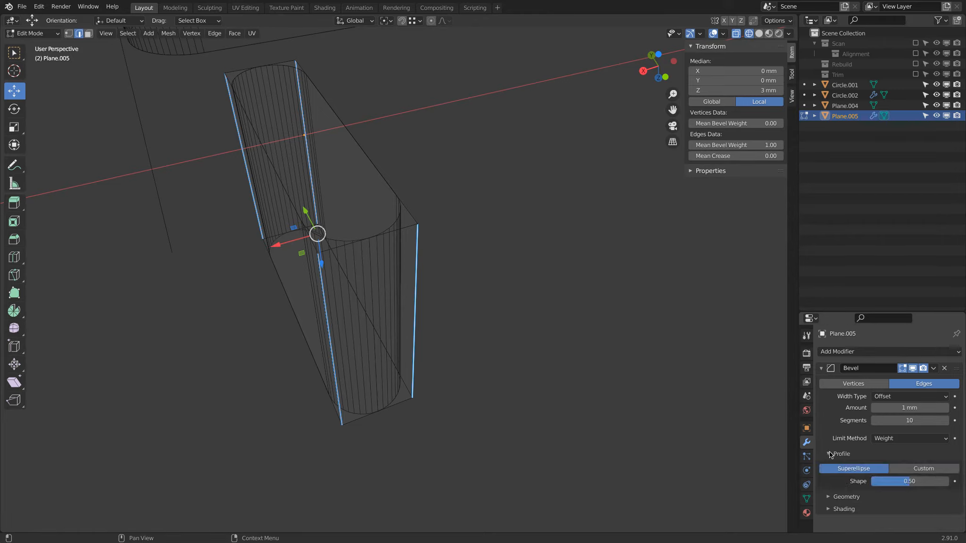
left_click(829, 509)
left_click(829, 454)
scroll(850, 477, "down", 1)
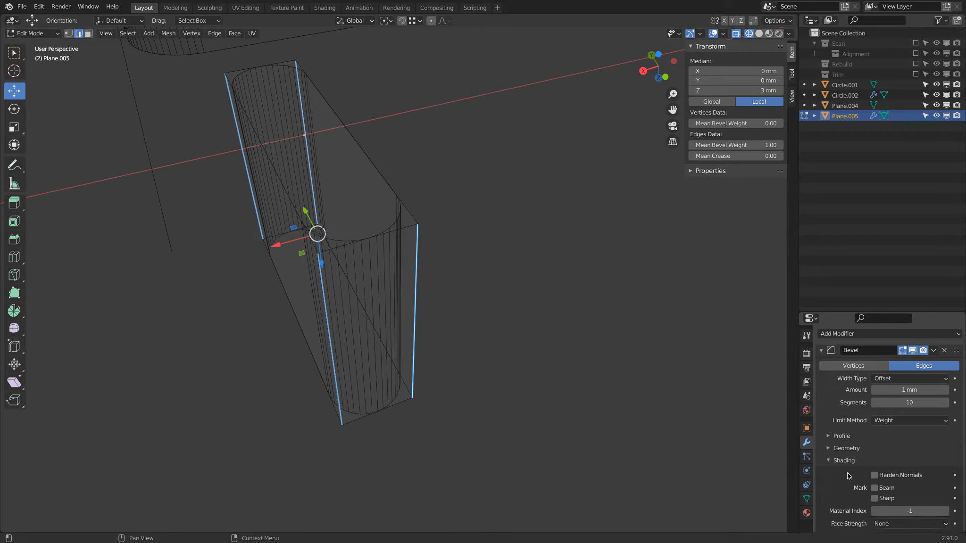
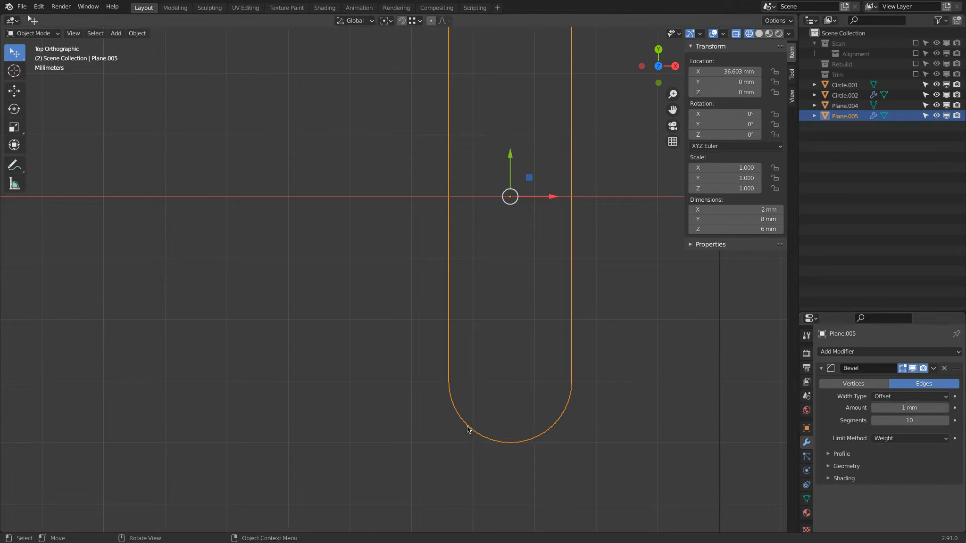
- Set the slot block's bevel amount to 0.93 mm
left_click(901, 409)
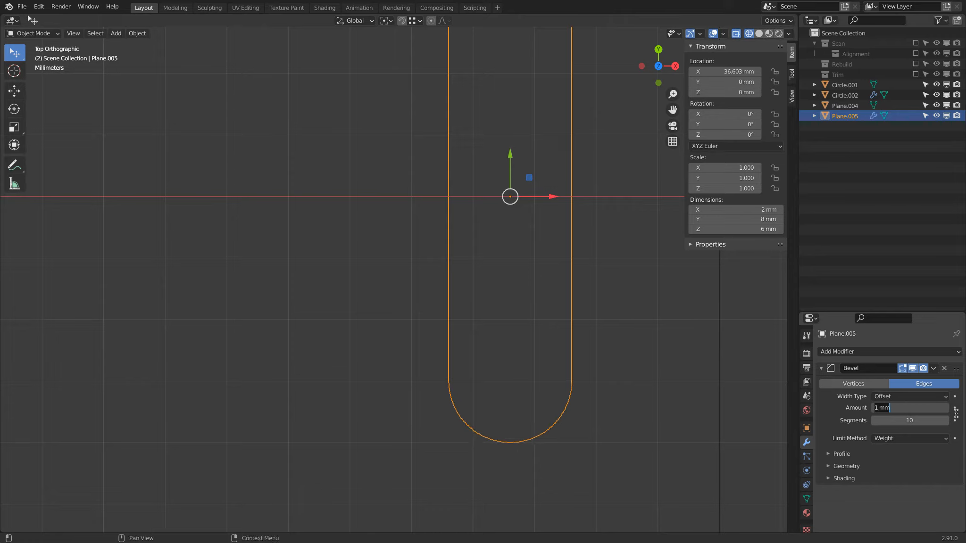
type("0.93 mm")
key("Return")
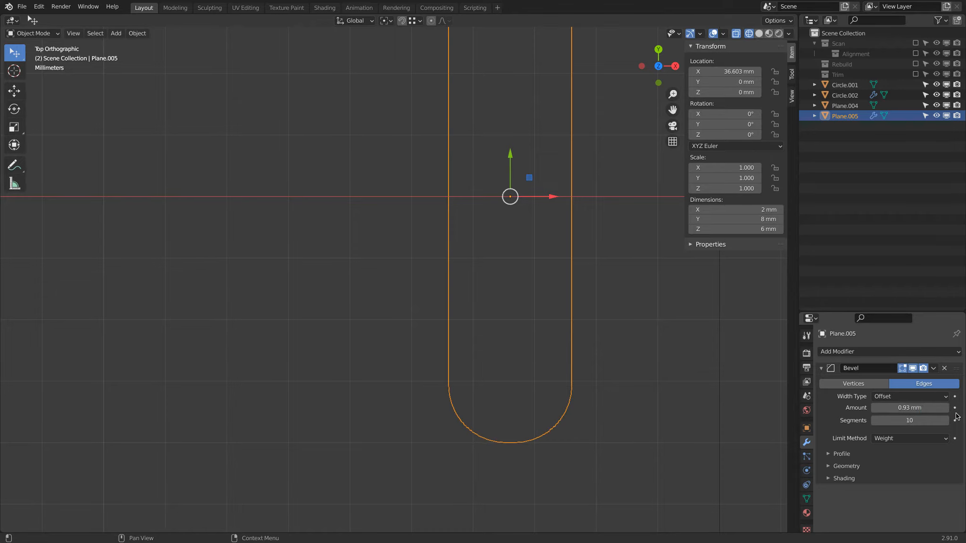
scroll(459, 311, "down", 5)
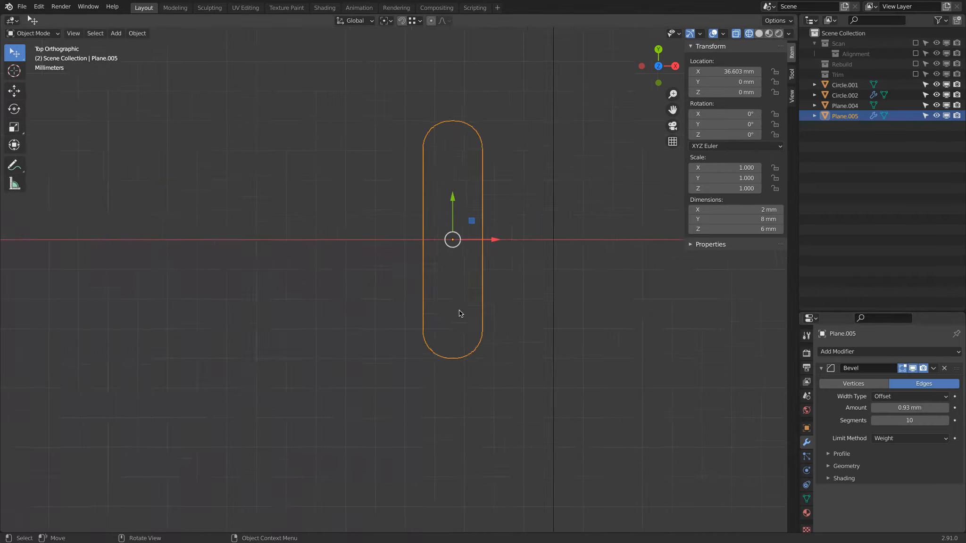
- Display the viewport in solid shading, shade the bevelled slot block smooth, and enable Auto Smooth at 30°
middle_click_drag(460, 311, 550, 239)
key("z")
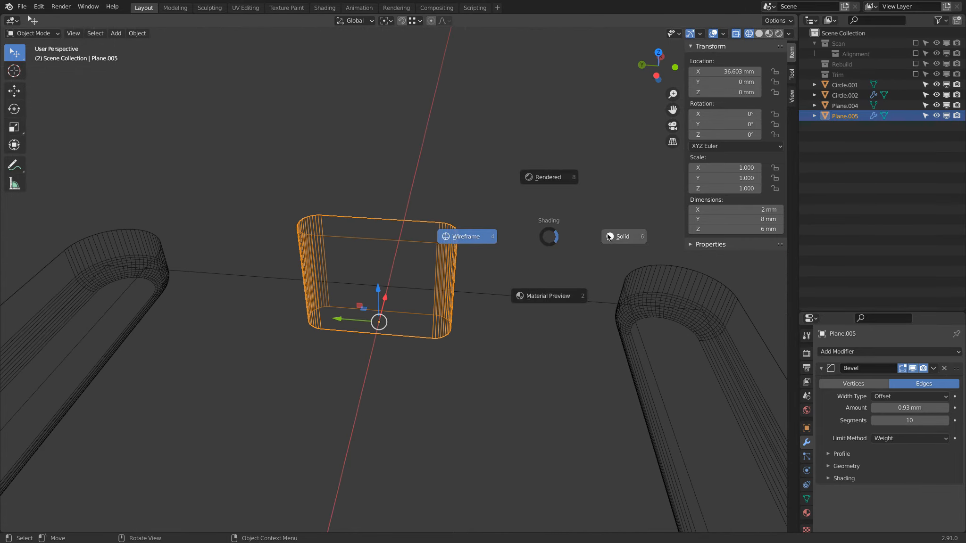
left_click(609, 237)
middle_click_drag(622, 241, 452, 260)
right_click(451, 260)
left_click(452, 237)
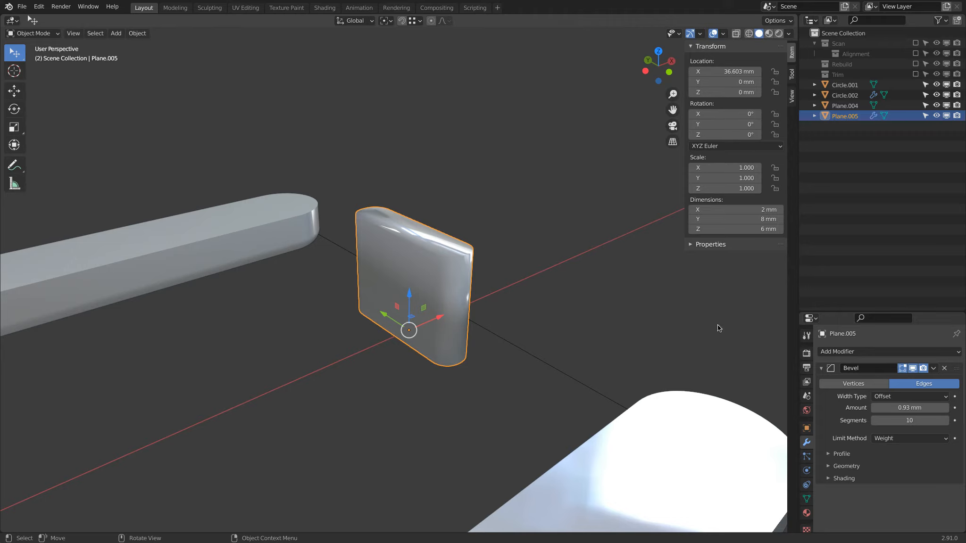
left_click(807, 499)
left_click(875, 491)
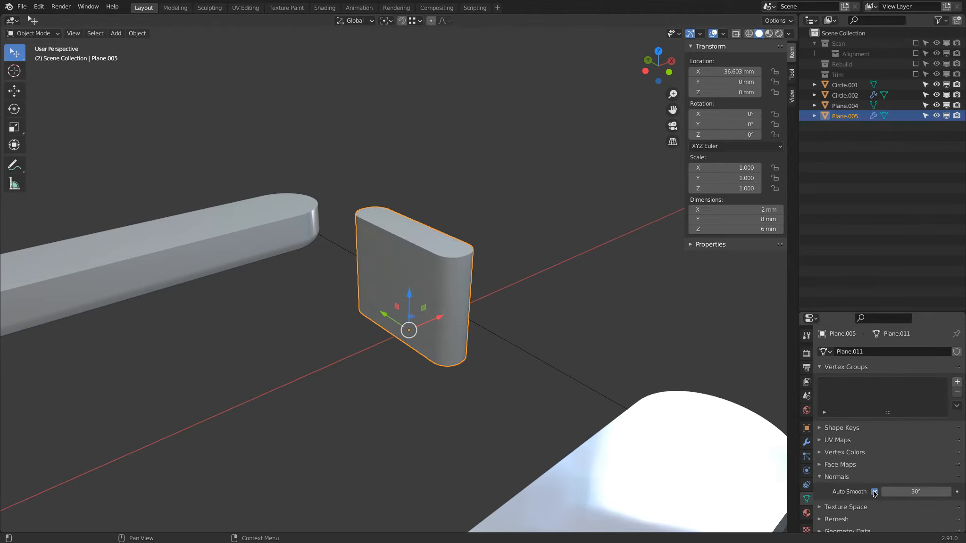
- Duplicate the slot block in top view towards the sensor-hole end and rotate the copy 90° about Z
scroll(360, 186, "down", 5)
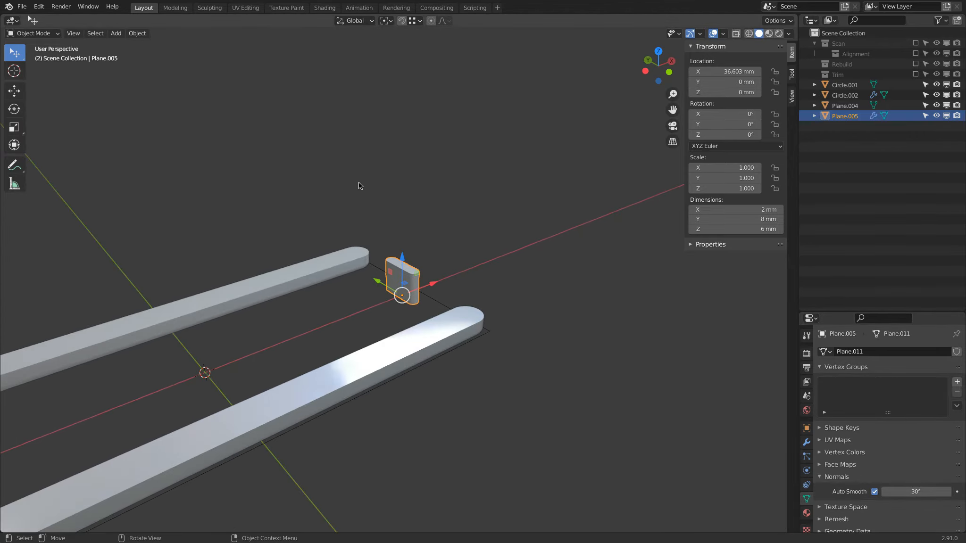
key("KP_7")
scroll(359, 183, "down", 3)
middle_click_drag(416, 206, 433, 206, "shift")
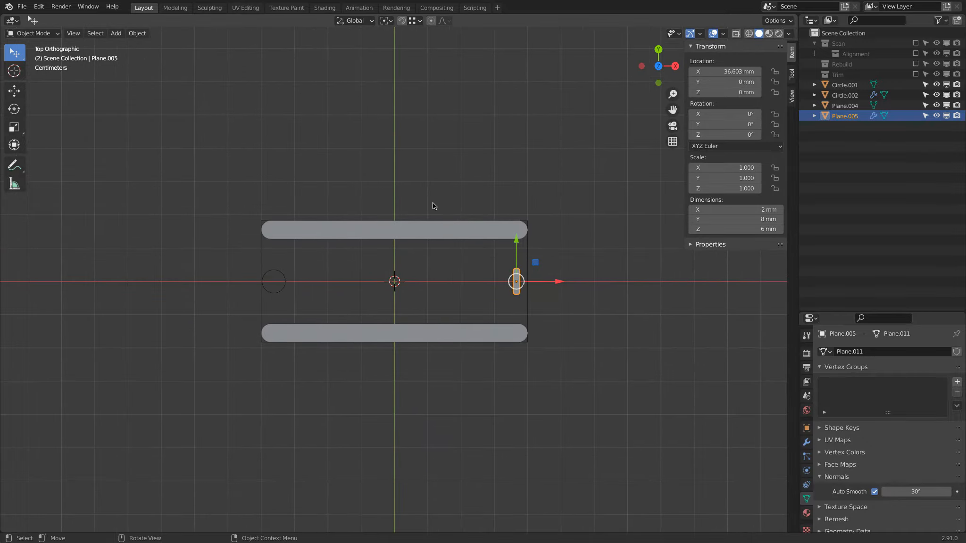
scroll(508, 265, "up", 1)
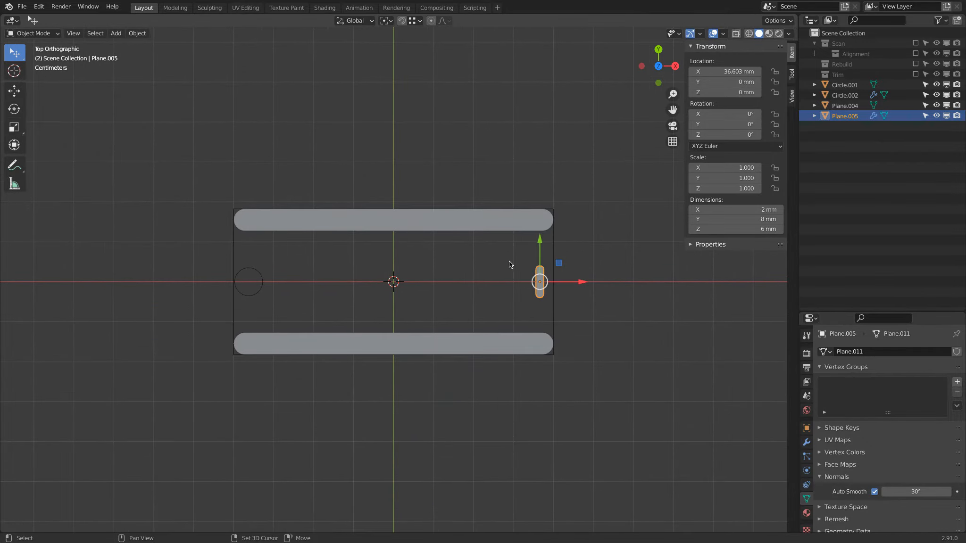
key("shift+d")
left_click(270, 251)
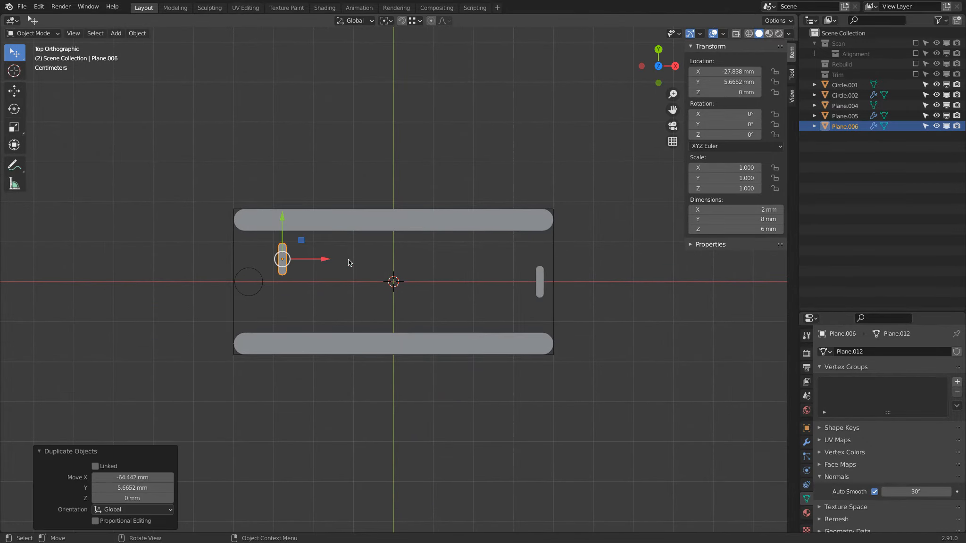
type("r90")
key("Return")
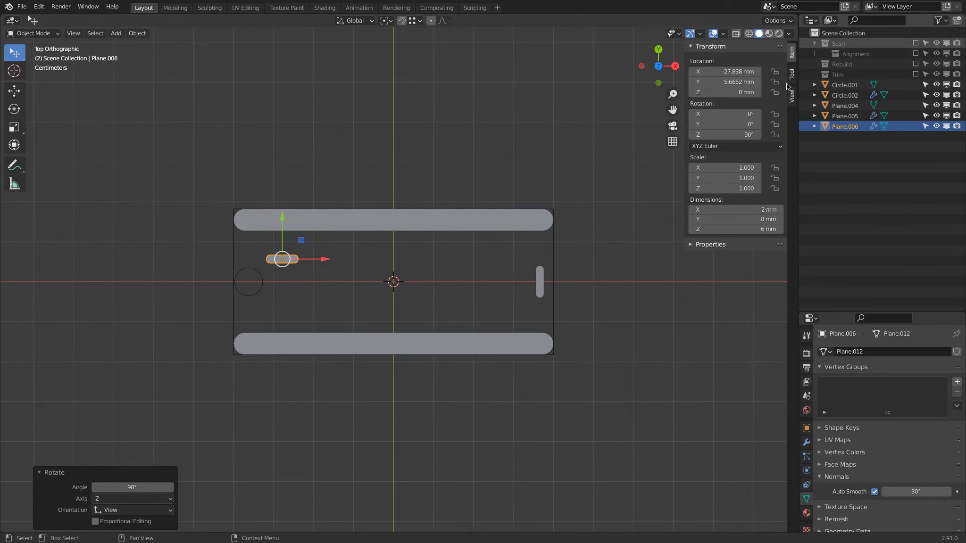
- Include the Scan collection and, from below, move the rotated slot copy between the sensor hole and the glide strip
left_click(916, 43)
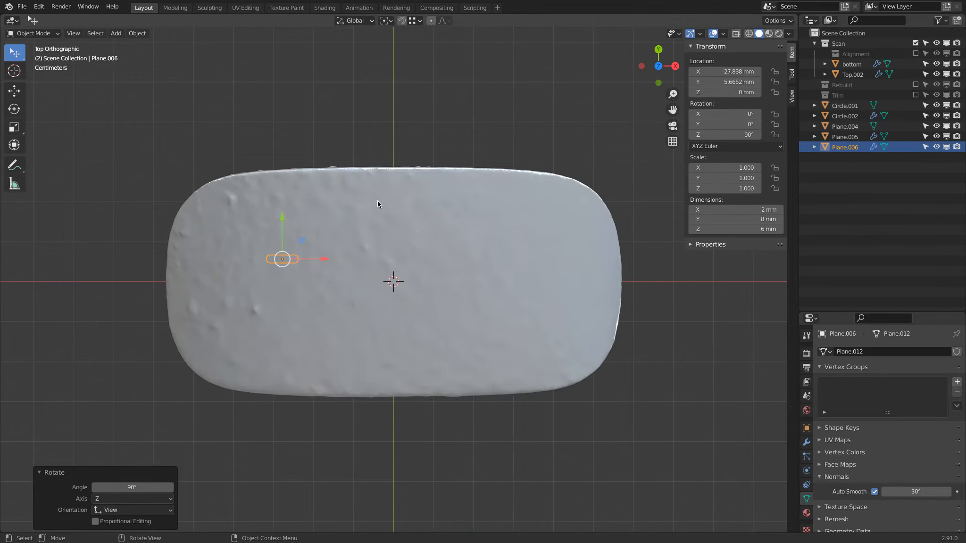
left_click(659, 66)
scroll(280, 264, "up", 4)
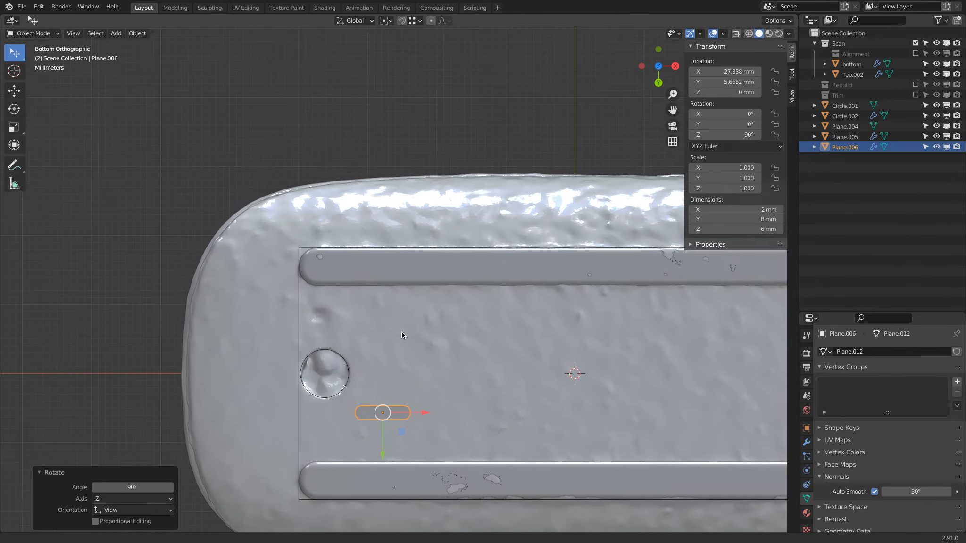
scroll(402, 332, "up", 2)
key("g")
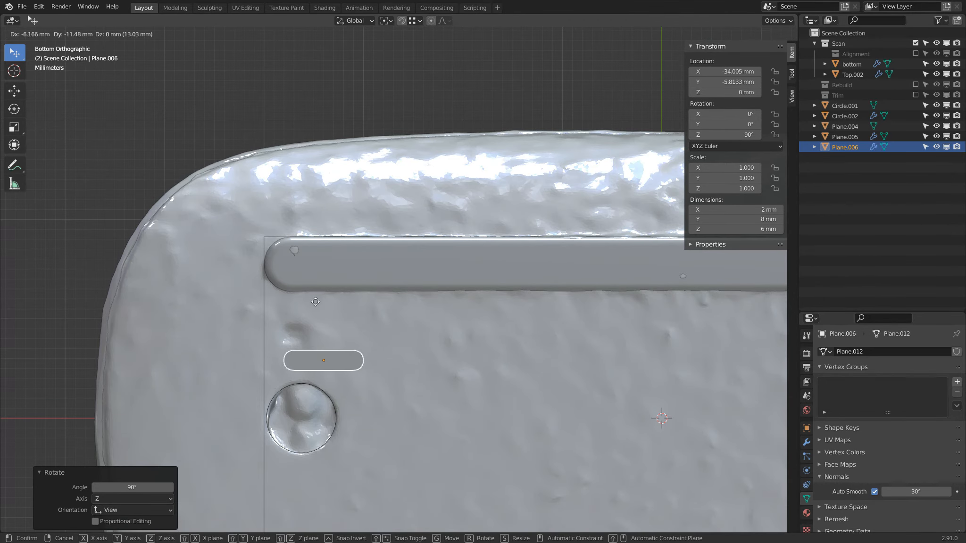
left_click(316, 298)
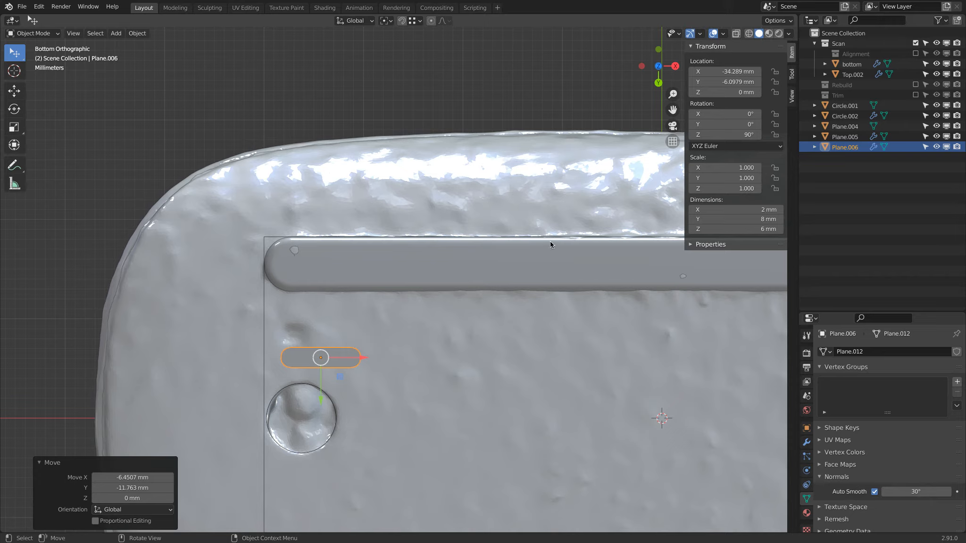
- Set the slot copy's Y dimension to 4 mm and apply its scale
left_click(725, 219)
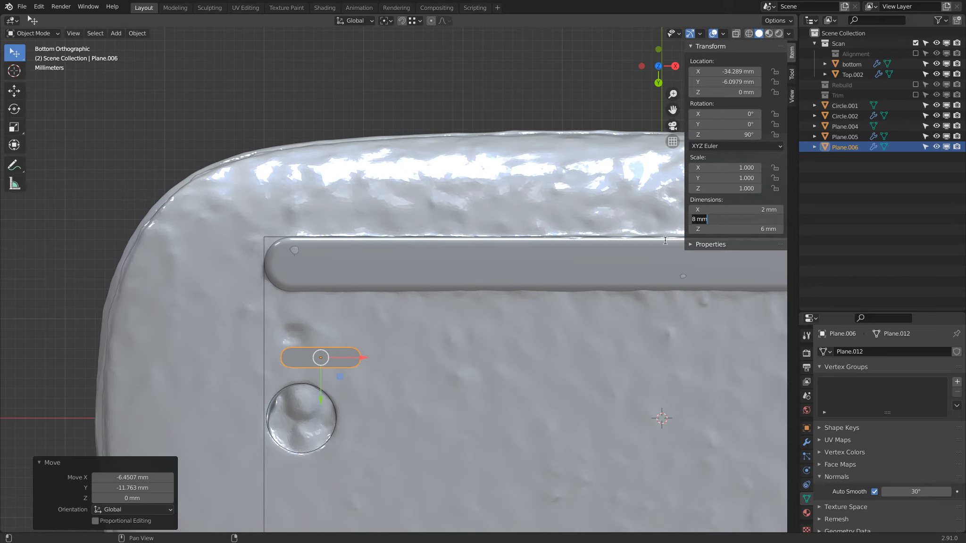
type("4")
key("Return")
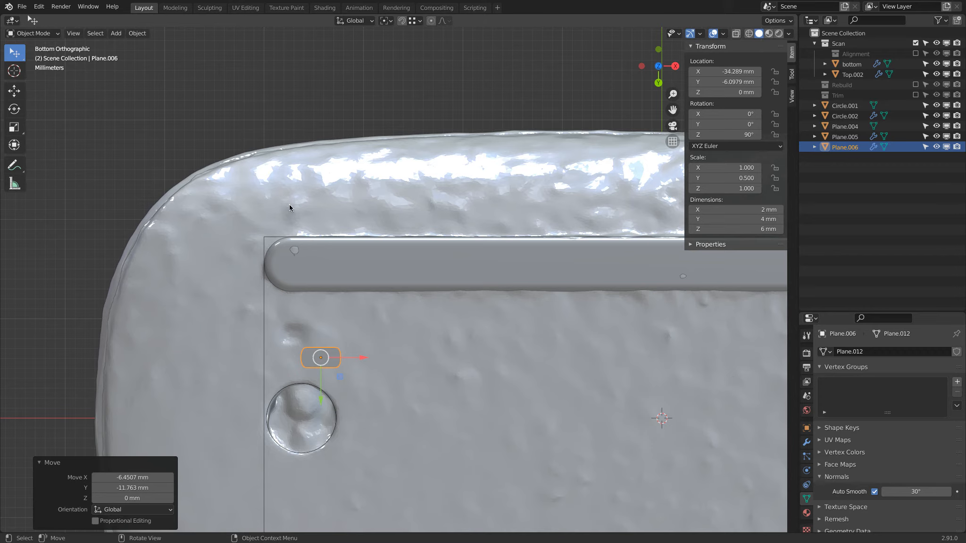
left_click(137, 33)
mouse_move(158, 89)
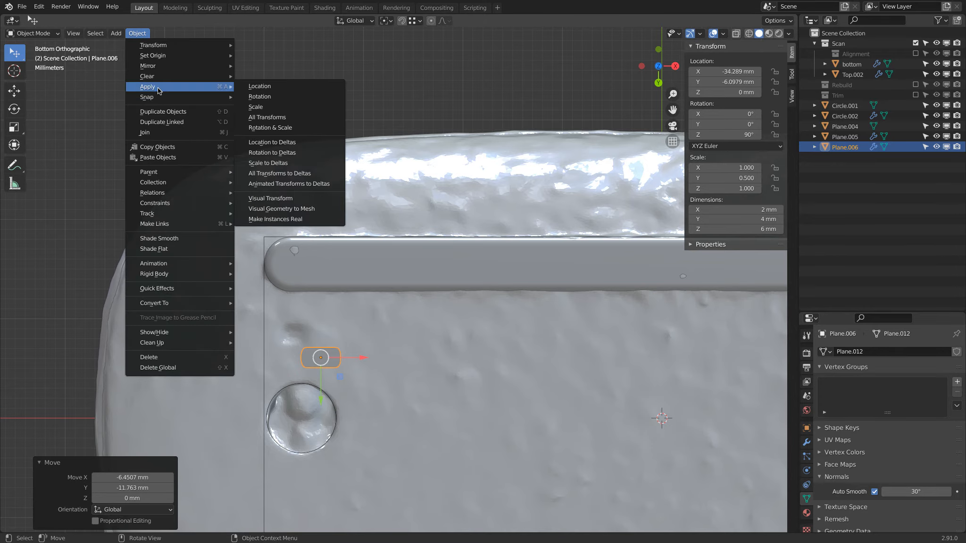
left_click(263, 107)
scroll(332, 364, "up", 1)
key("g")
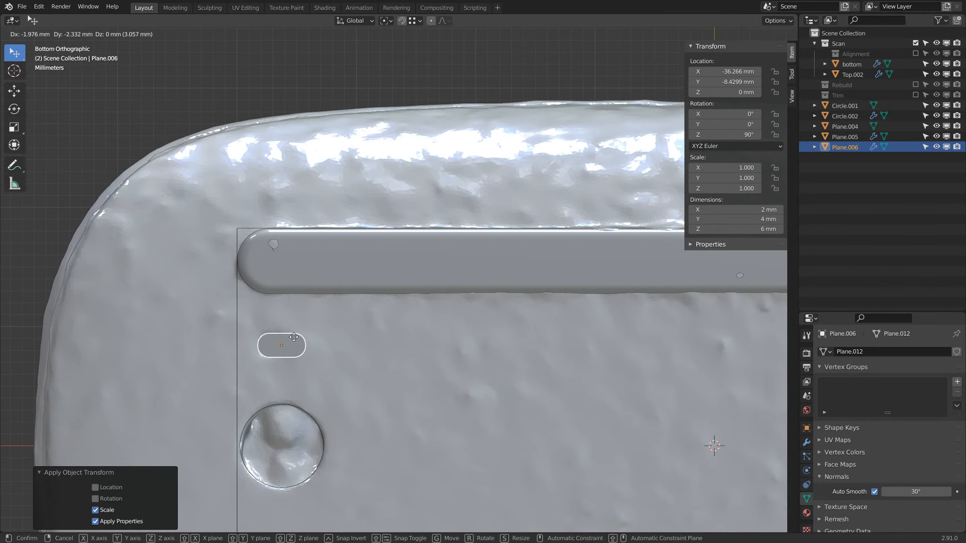
left_click(318, 365)
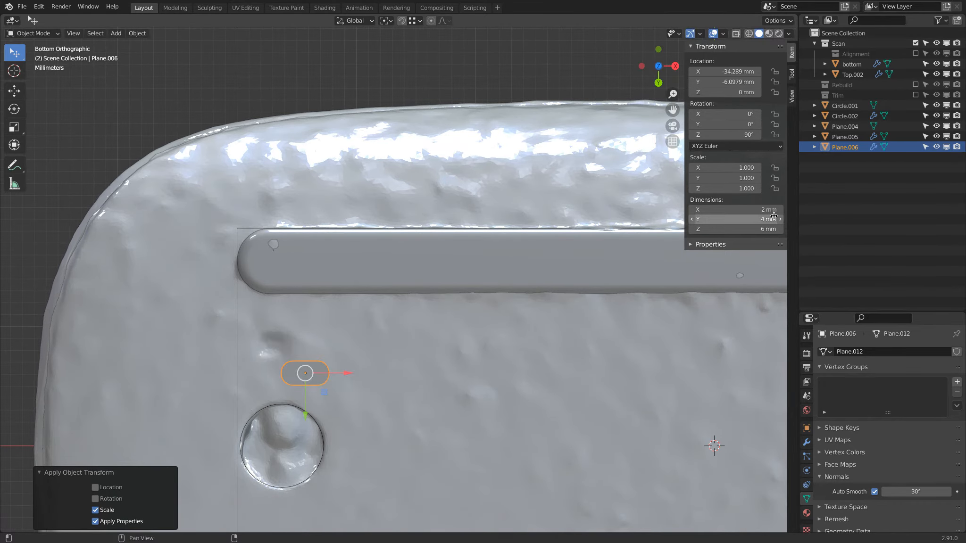
- Move the 4 mm slot copy over the small scanned dimple beside the sensor hole, to about X -36.4, Y -8.5 mm
scroll(346, 372, "up", 2)
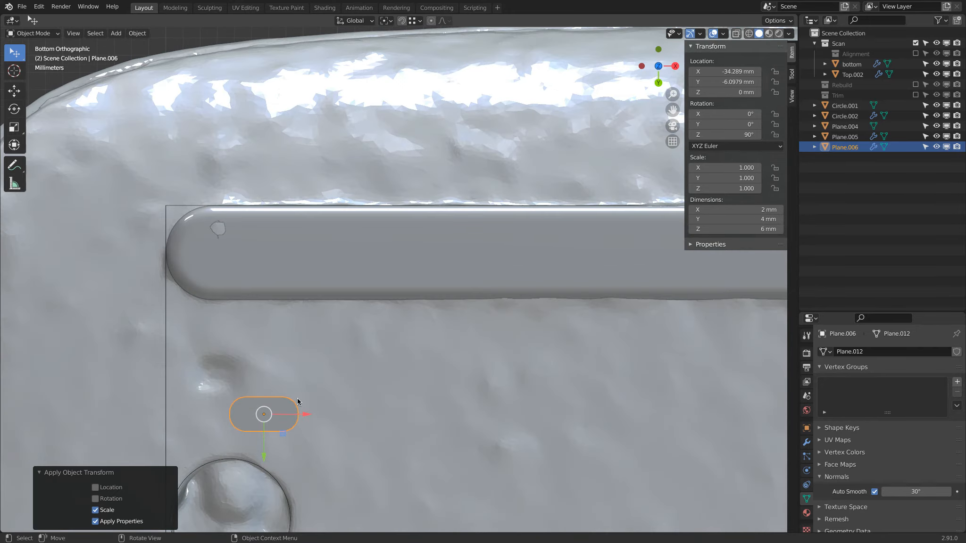
key("g")
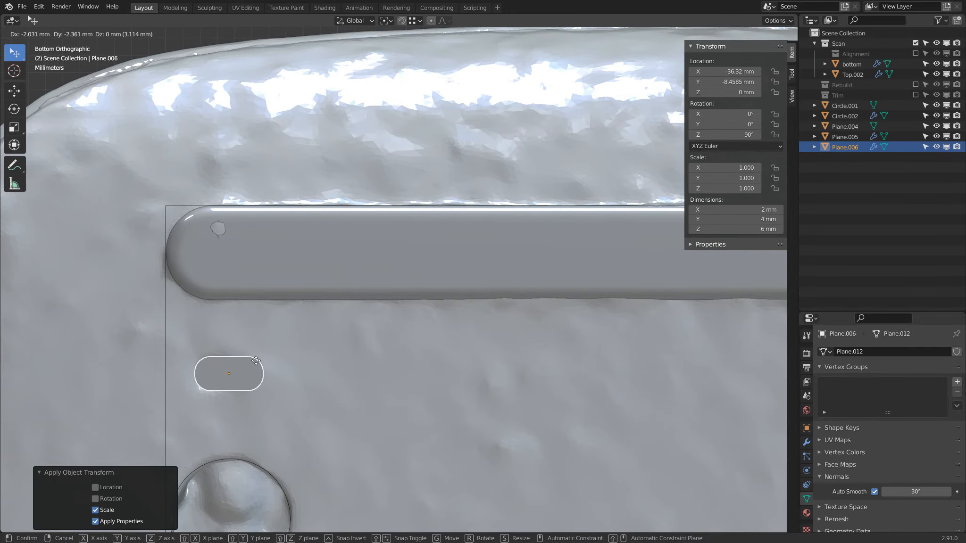
left_click(256, 363)
- Snap the 3D cursor to the small slot block and add a mesh circle with a 1 mm radius there
scroll(255, 364, "down", 3)
middle_click_drag(256, 363, 243, 247)
key("shift+s")
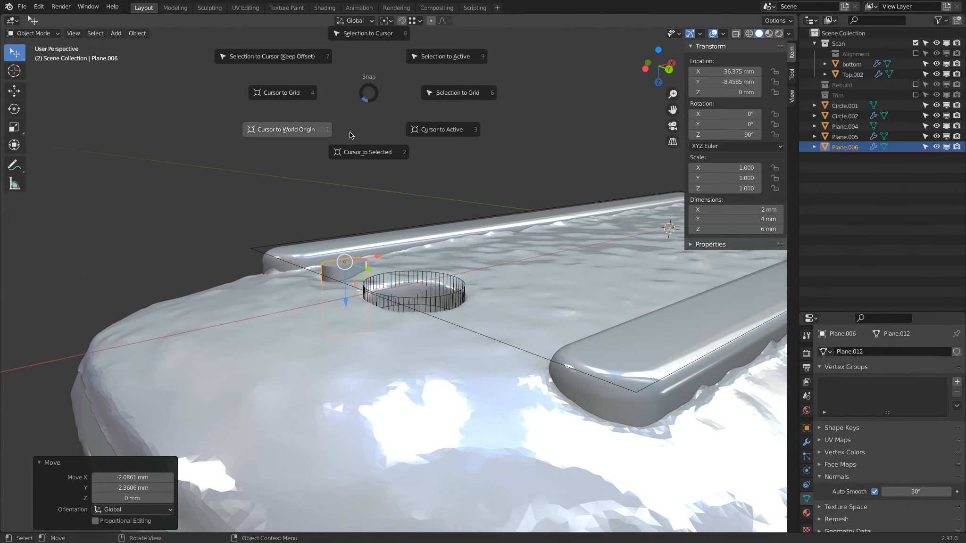
left_click(367, 156)
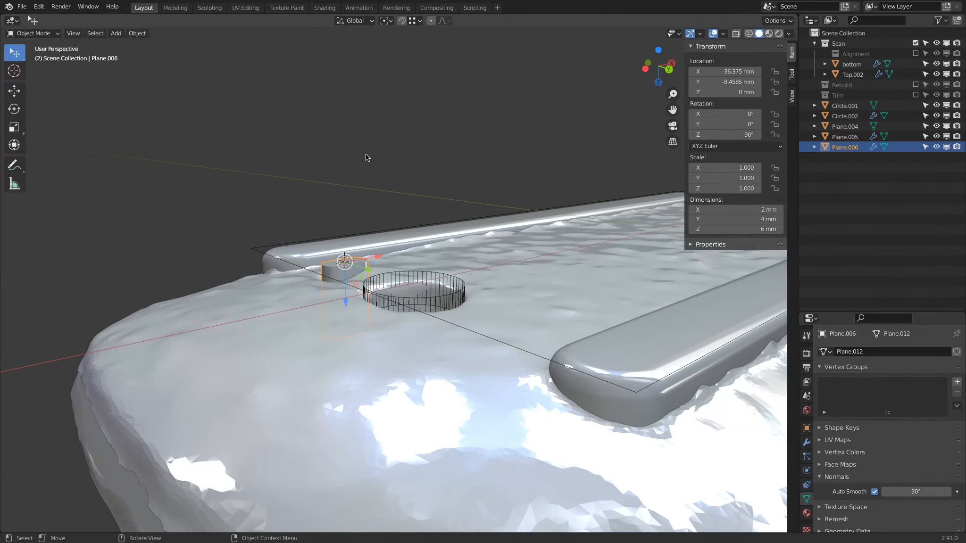
middle_click_drag(365, 154, 344, 172)
key("shift+a")
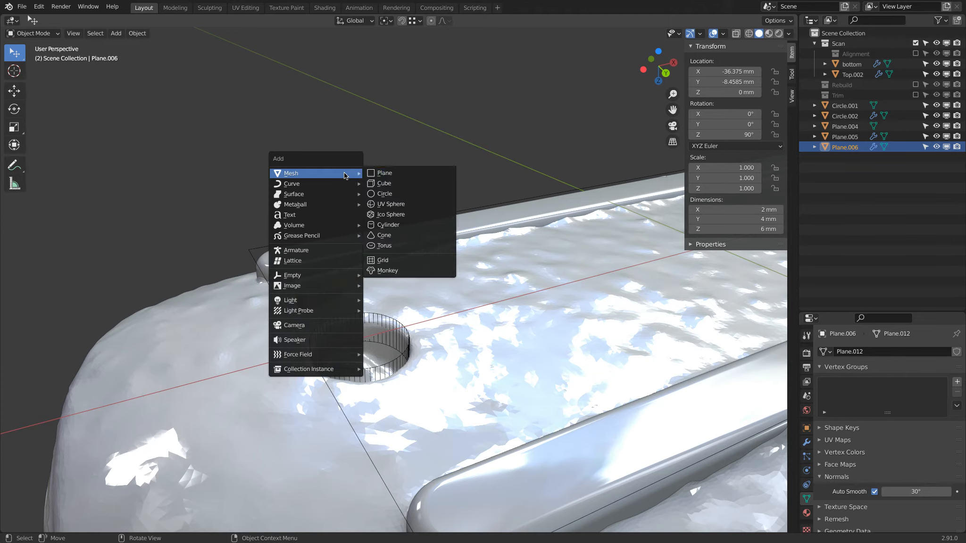
left_click(386, 195)
left_click(133, 423)
type("1")
key("Return")
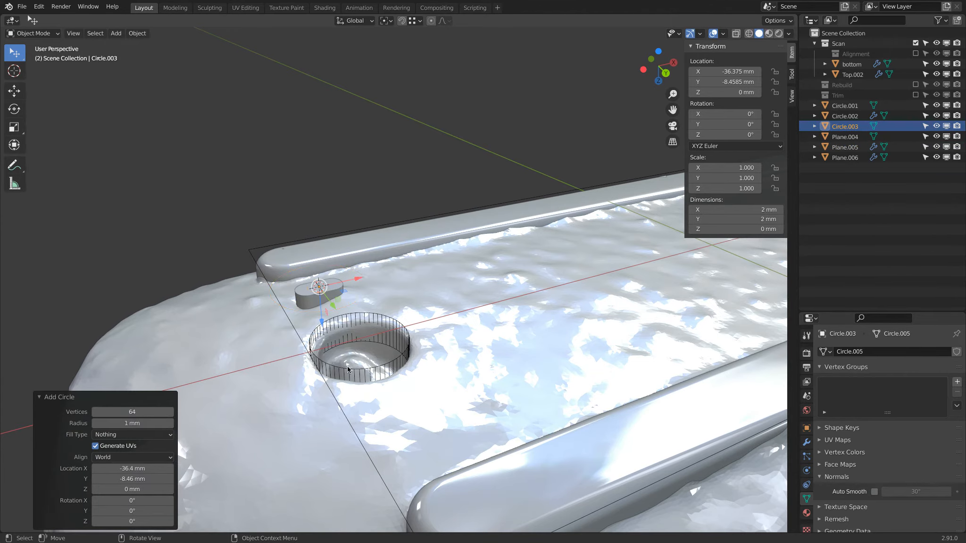
scroll(318, 277, "up", 3)
middle_click_drag(320, 283, 272, 373)
mouse_move(289, 359)
left_mouse_down()
mouse_move(304, 349)
mouse_move(283, 353)
mouse_move(305, 345)
mouse_move(276, 353)
left_mouse_up()
right_click(276, 353)
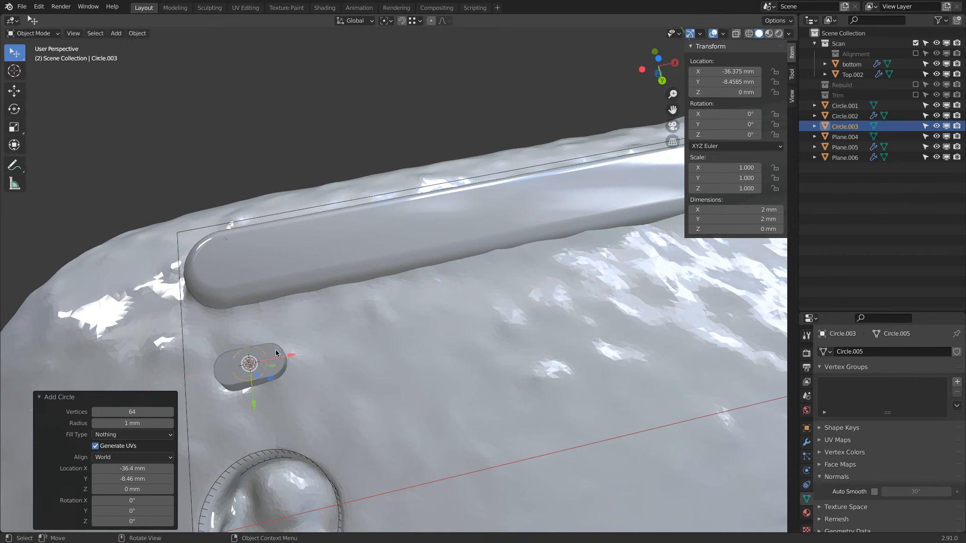
- Set the small slot block's viewport display to Wire
middle_click_drag(308, 323, 348, 263)
scroll(296, 246, "up", 4)
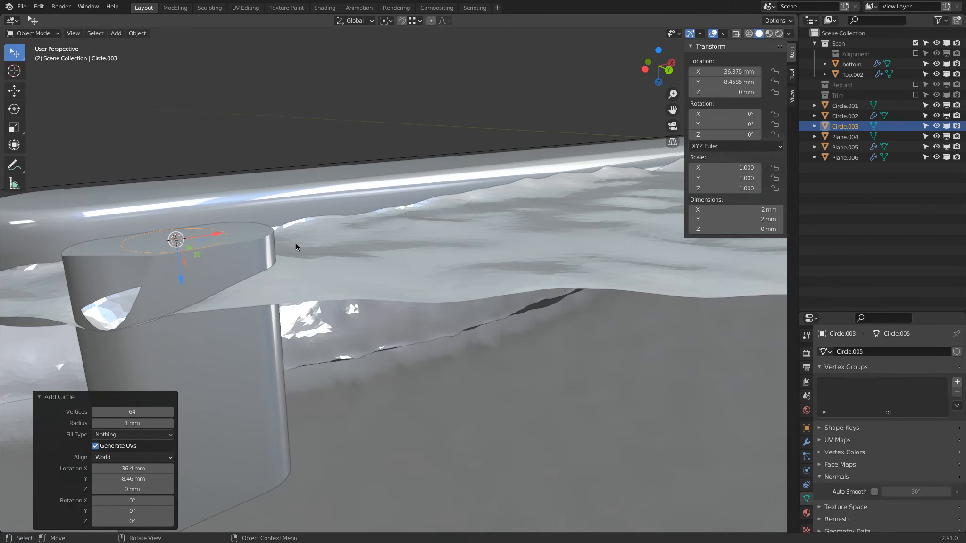
left_click(191, 279)
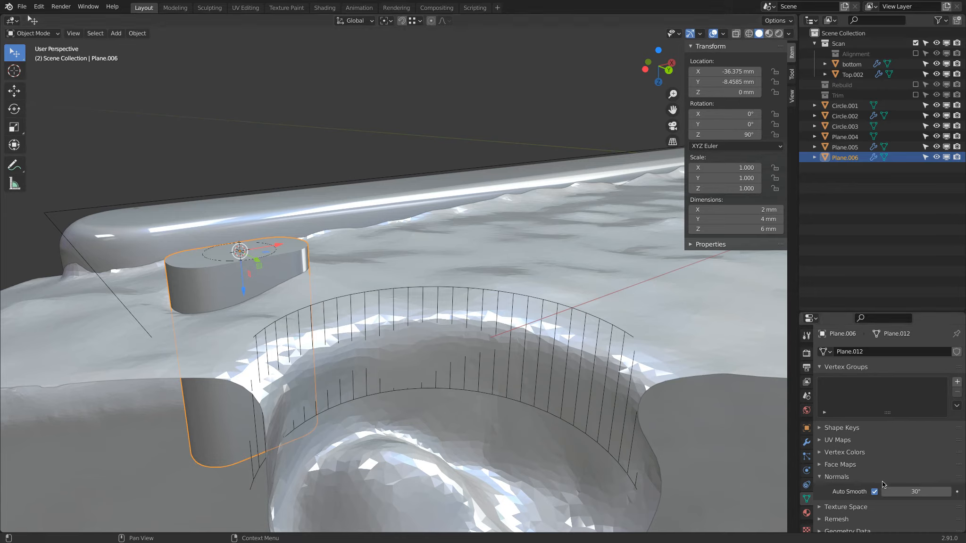
scroll(823, 498, "down", 1)
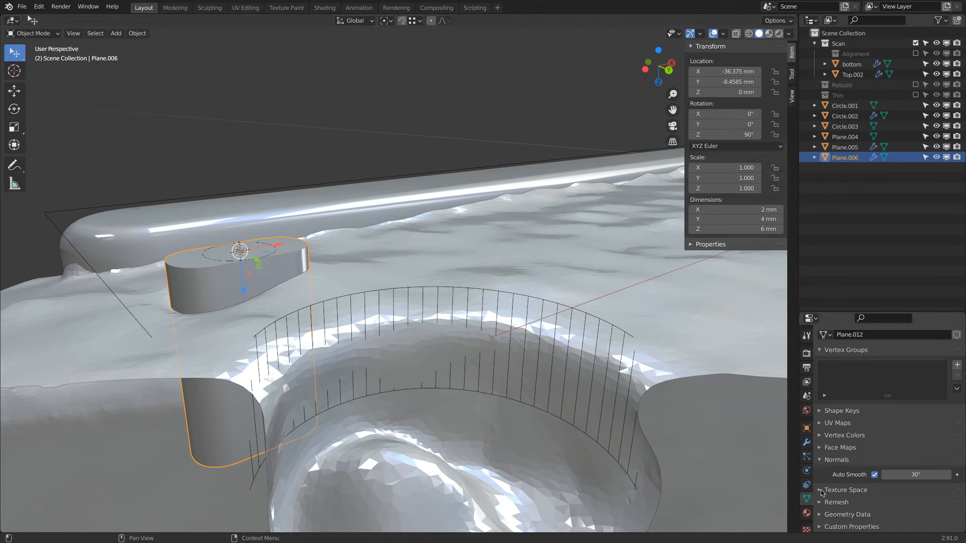
left_click(807, 427)
scroll(836, 462, "down", 5)
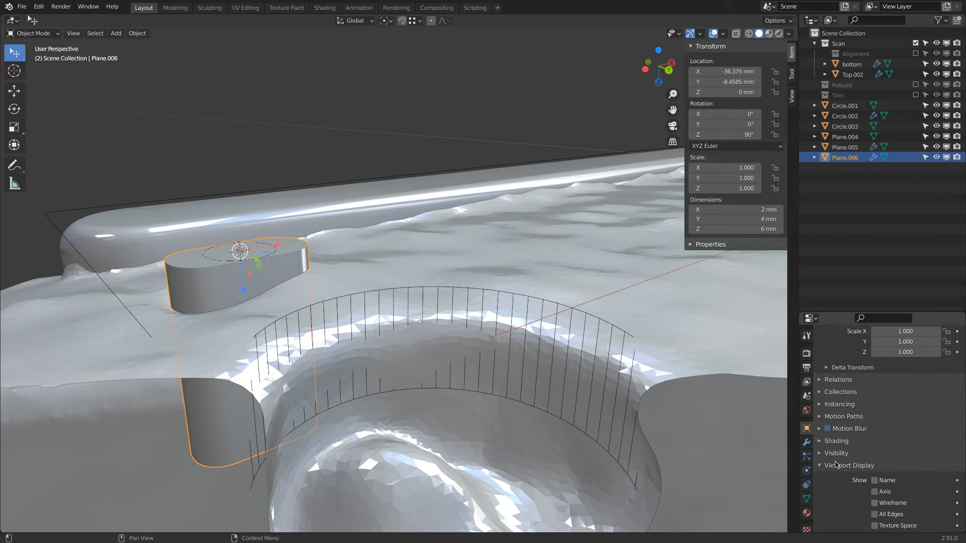
scroll(849, 484, "down", 4)
left_click(900, 499)
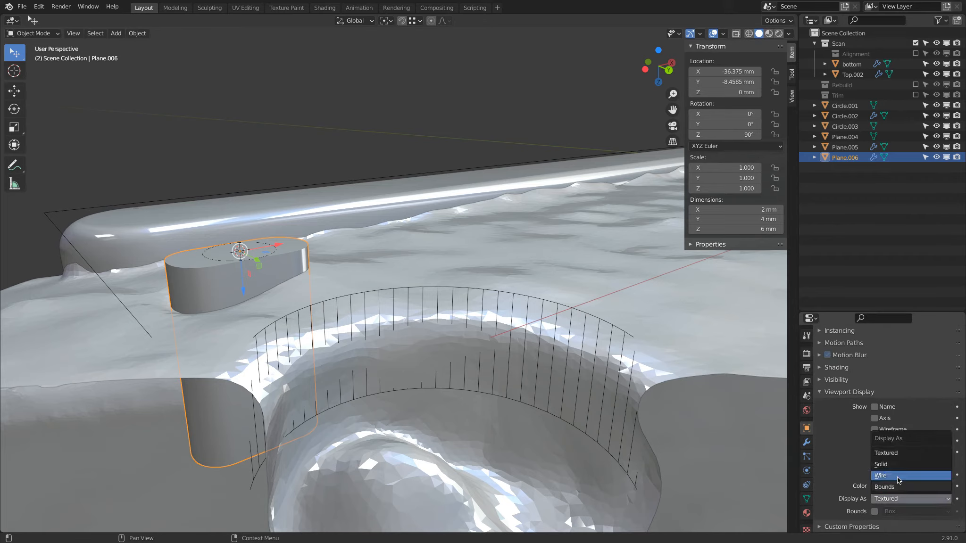
left_click(894, 477)
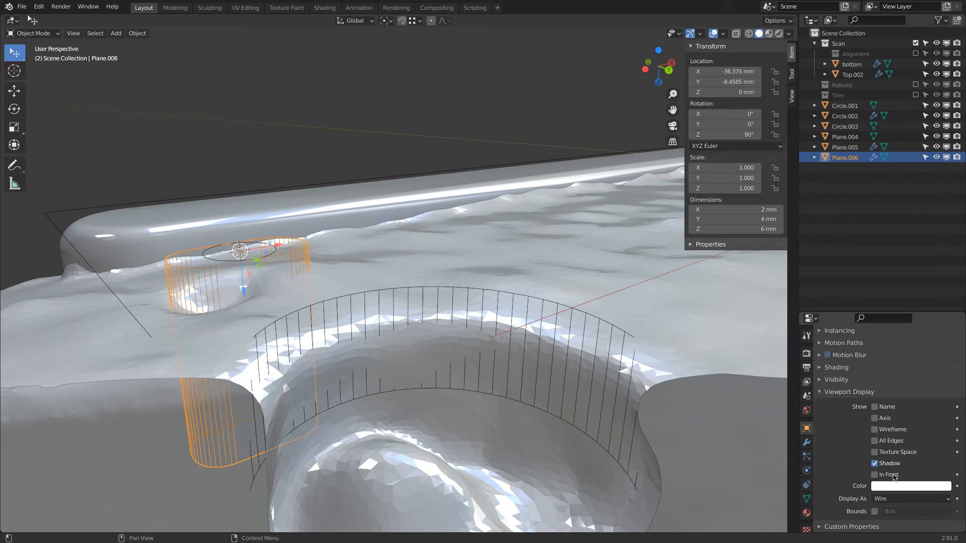
- Fill the 1 mm radius circle with a face and extrude it about 1.58 mm along Z into the mouse body
left_click(212, 258)
middle_click_drag(213, 258, 267, 216)
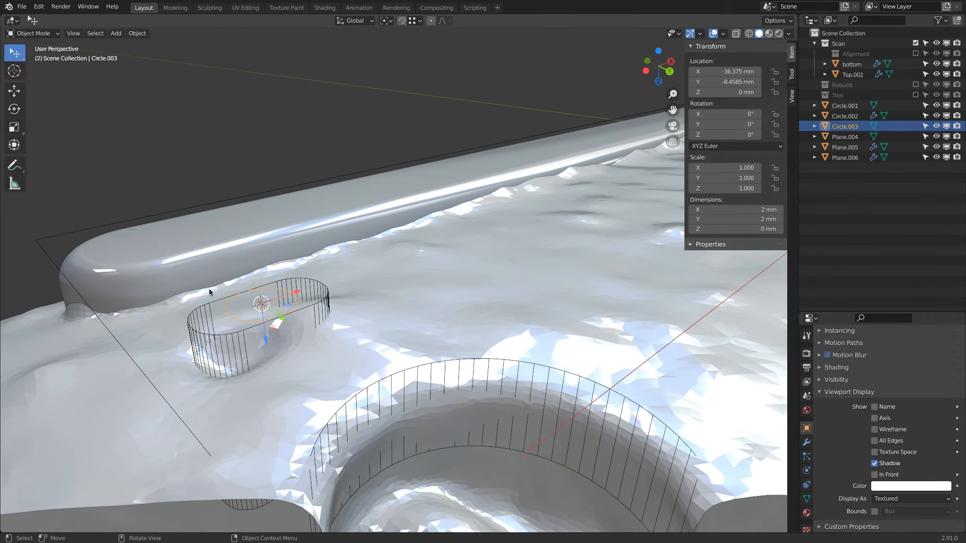
left_click(4, 33)
left_click(28, 57)
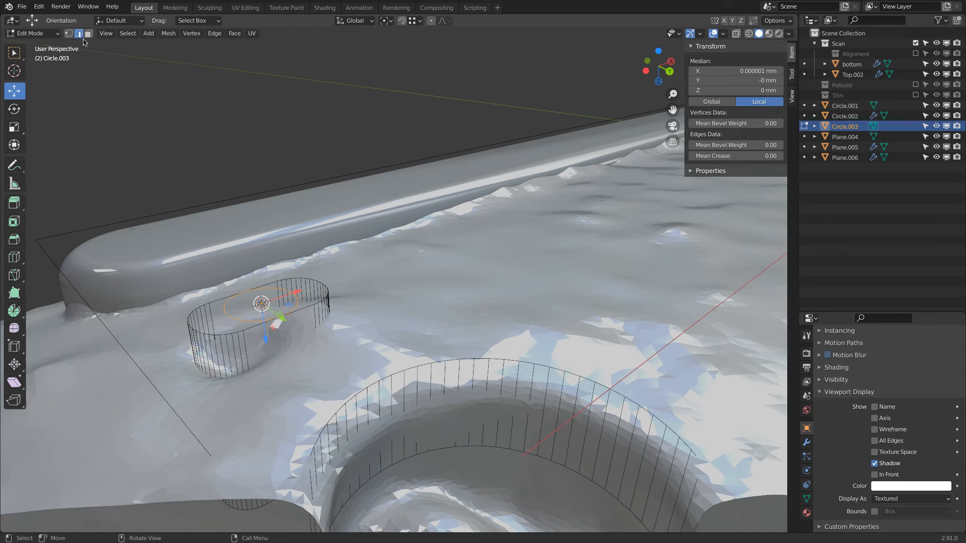
key("f")
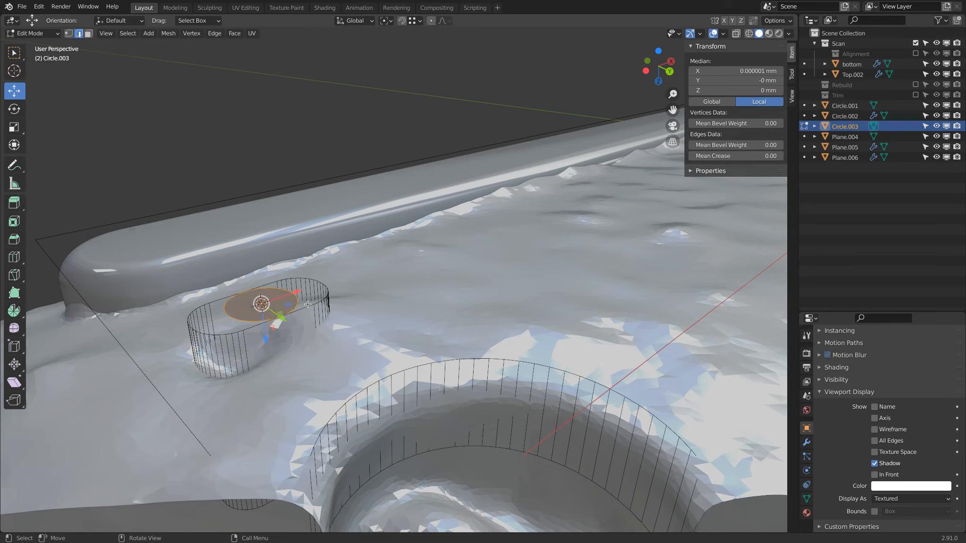
key("e")
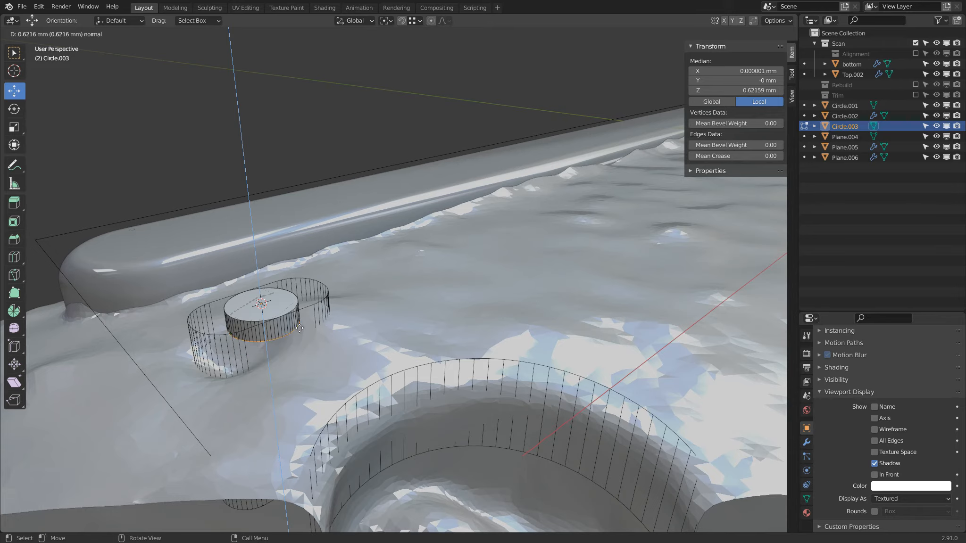
left_click(305, 356)
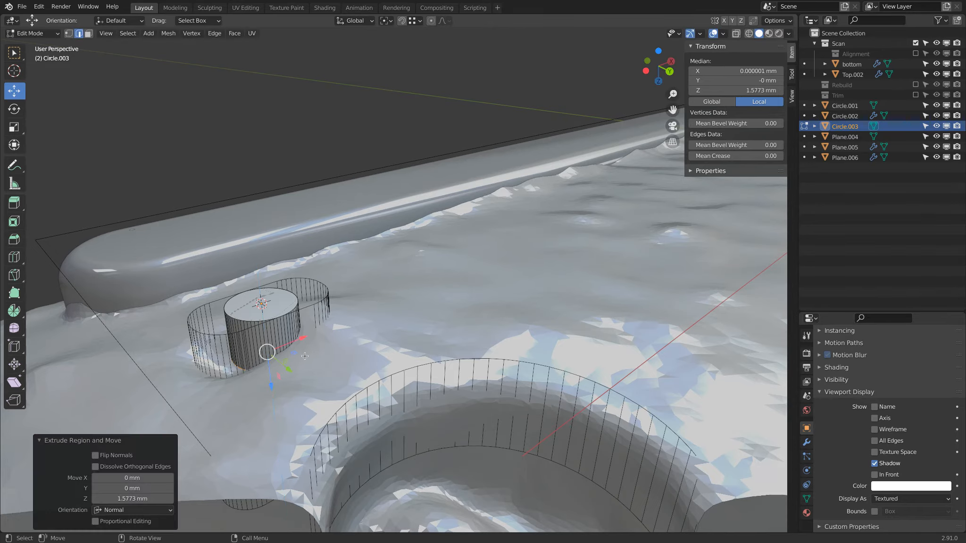
- Finish editing the round insert's mesh, and switch the view from the Scan collection to the Rebuild collection with the small slot block selected
scroll(293, 257, "down", 4)
key("Tab")
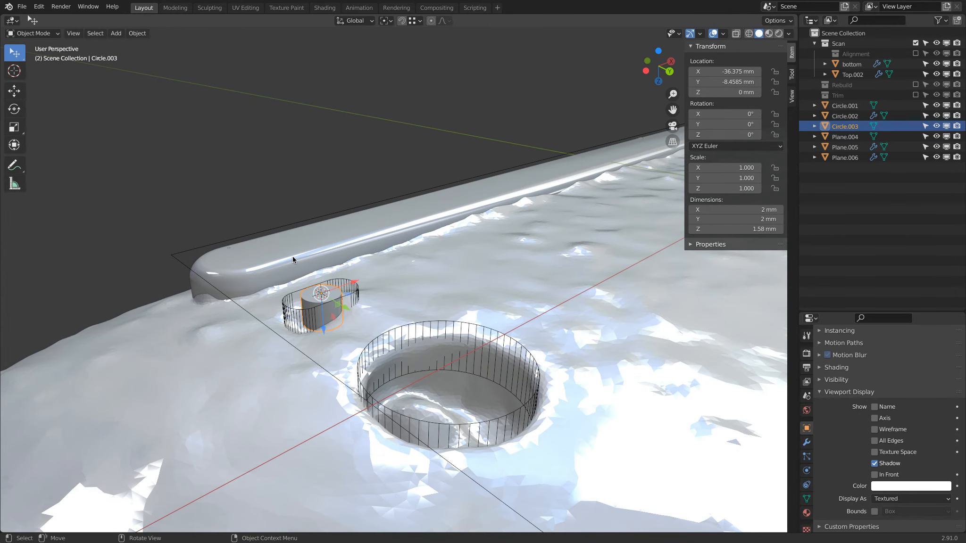
left_click(298, 316)
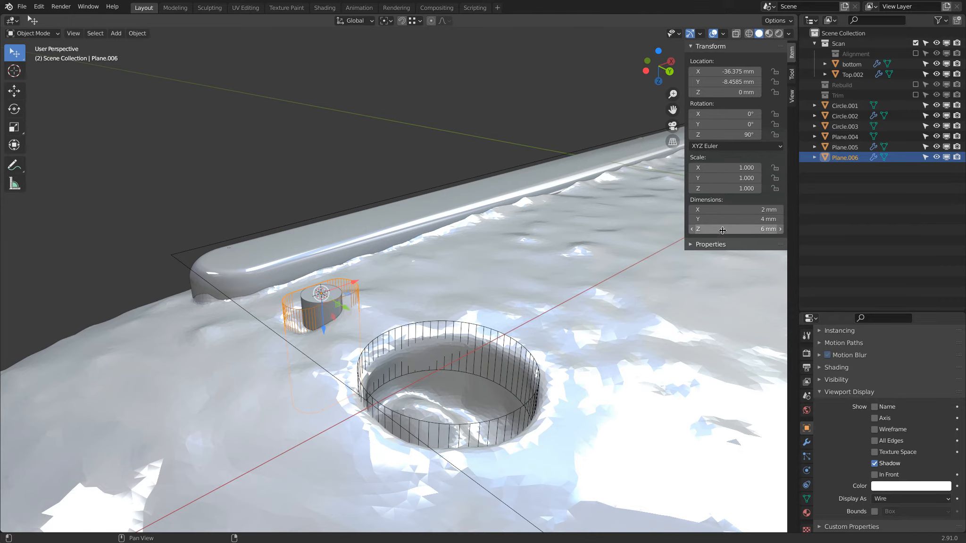
left_click(916, 43)
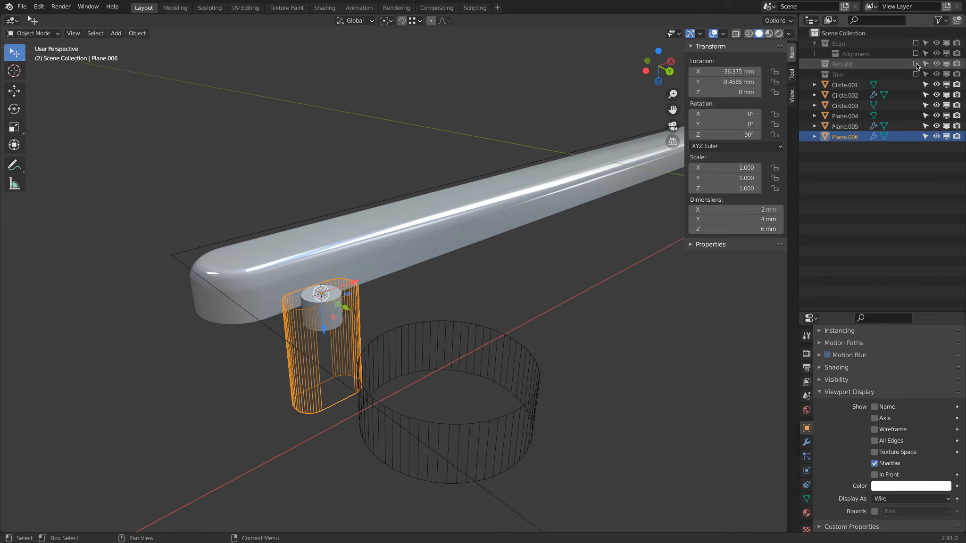
left_click(916, 63)
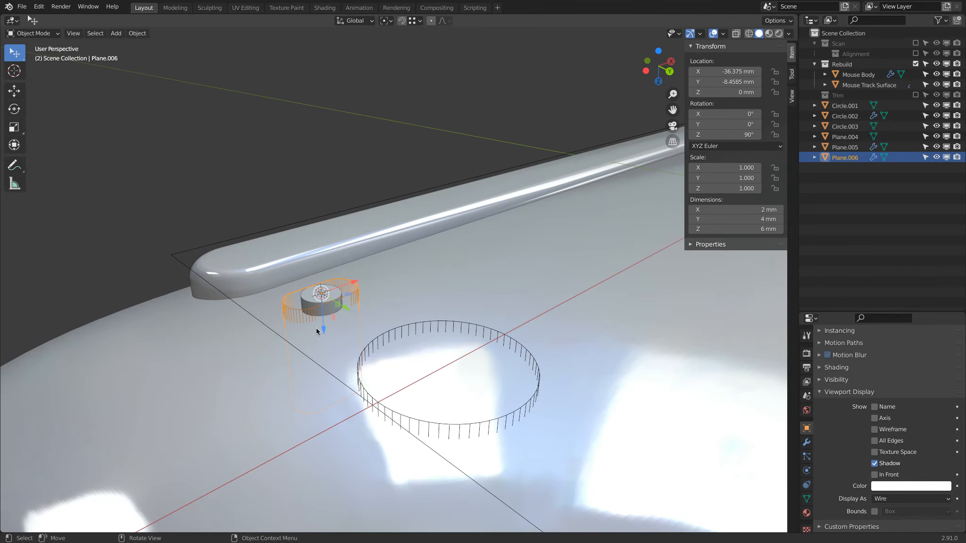
- Set the small slot block's Z dimension to 3 mm
left_click(748, 228)
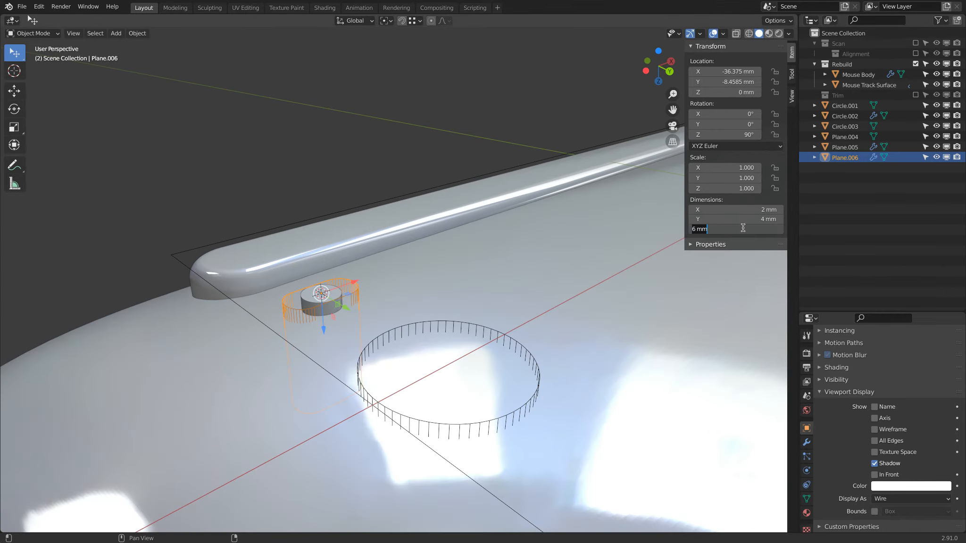
type("3")
key("Return")
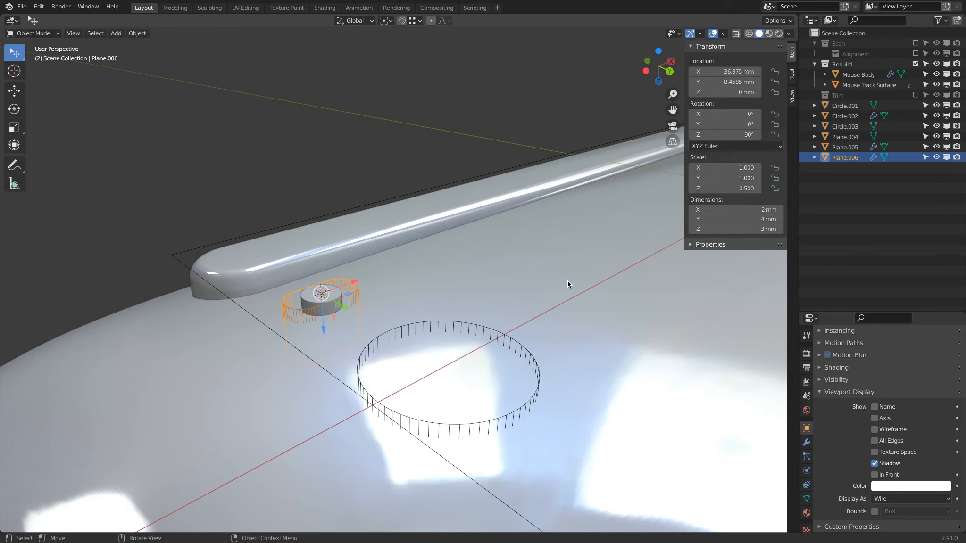
- Set the small slot block's Z dimension to 2 mm and apply its scale
middle_click_drag(433, 303, 444, 270)
left_click(725, 229)
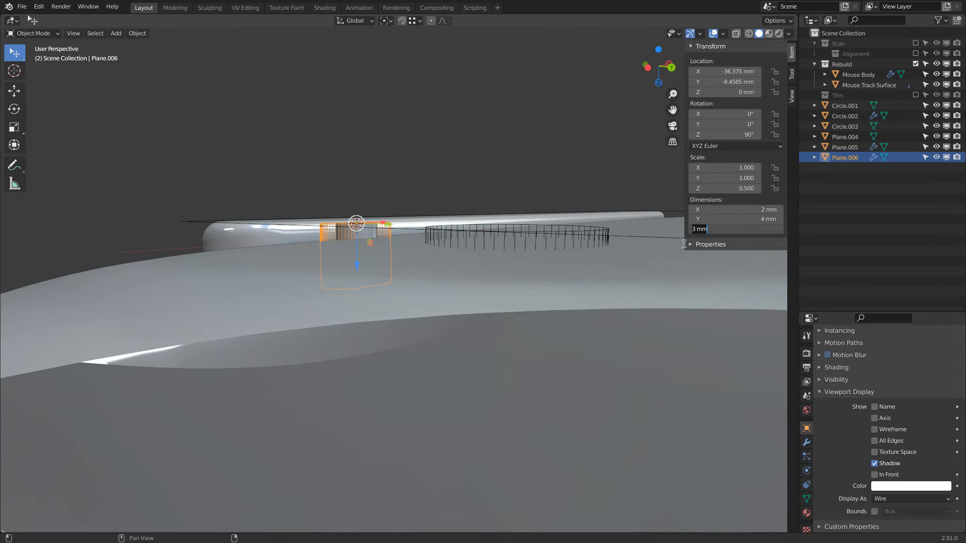
type("2")
key("Return")
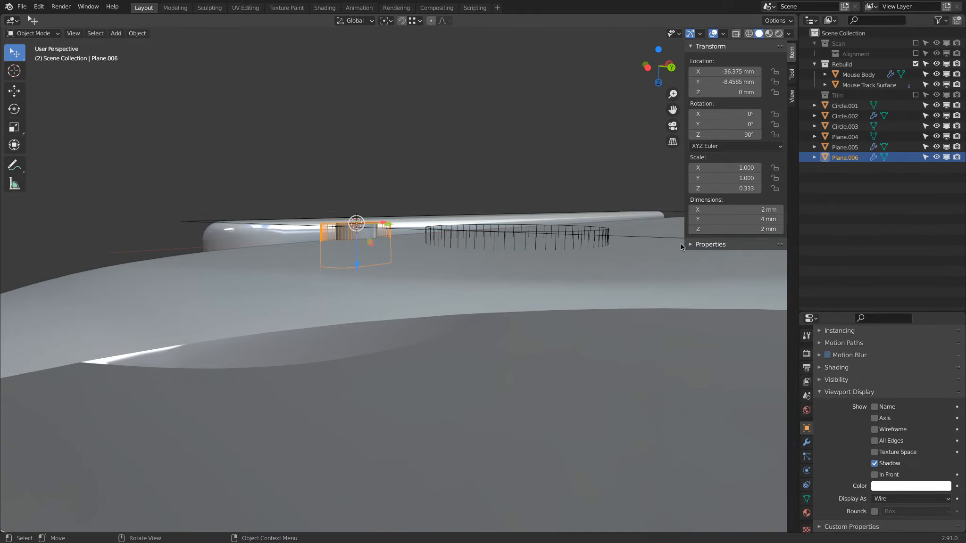
middle_click_drag(455, 174, 437, 180)
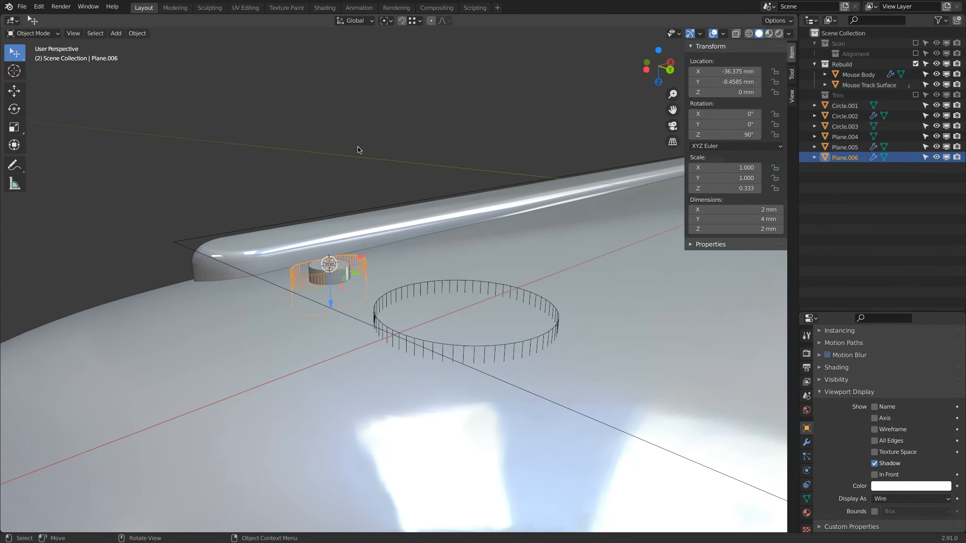
left_click(137, 33)
mouse_move(172, 97)
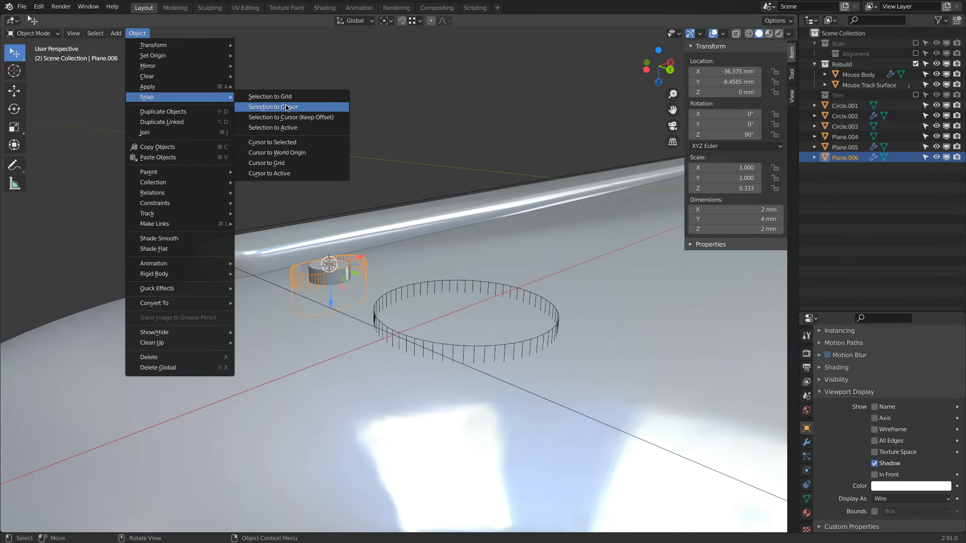
mouse_move(222, 87)
left_click(255, 106)
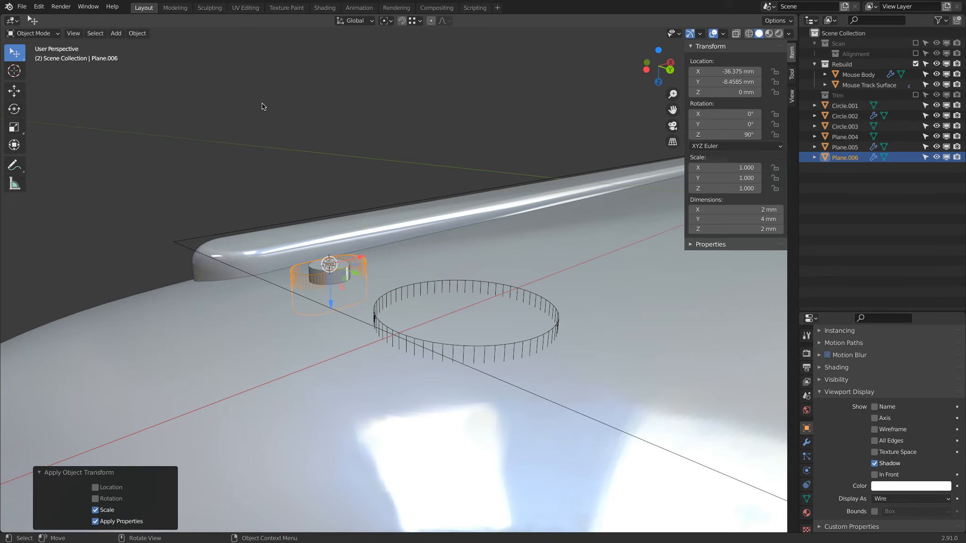
- Set the round insert's Z dimension to 1.5 mm
middle_click_drag(321, 190, 316, 228)
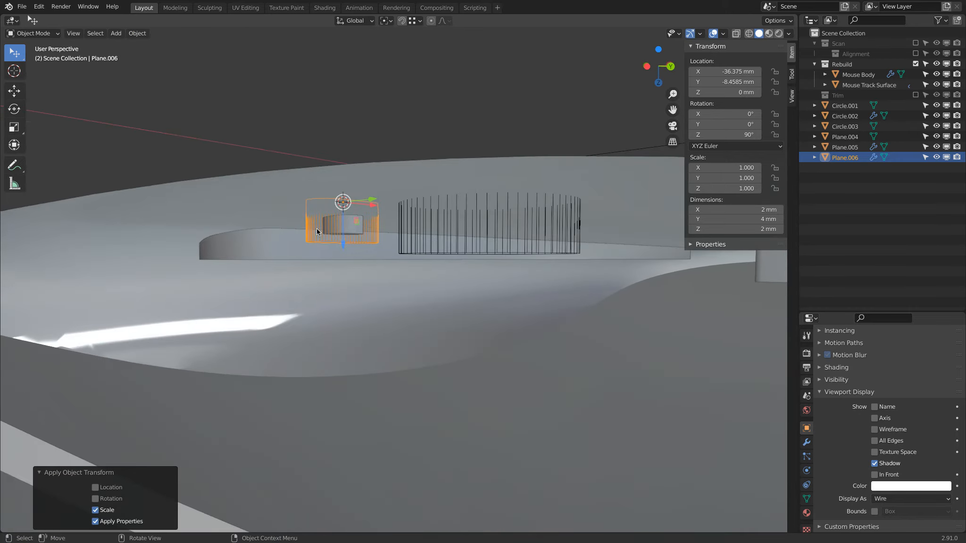
left_click(348, 231)
left_click(739, 230)
type("1.5")
key("Return")
- Move the round insert 0.5 mm along Z so it sits deeper inside the small slot
middle_click_drag(619, 272, 347, 187)
middle_click_drag(343, 249, 342, 245)
left_click_drag(342, 255, 331, 258)
middle_click_drag(331, 257, 362, 254)
scroll(391, 260, "up", 5)
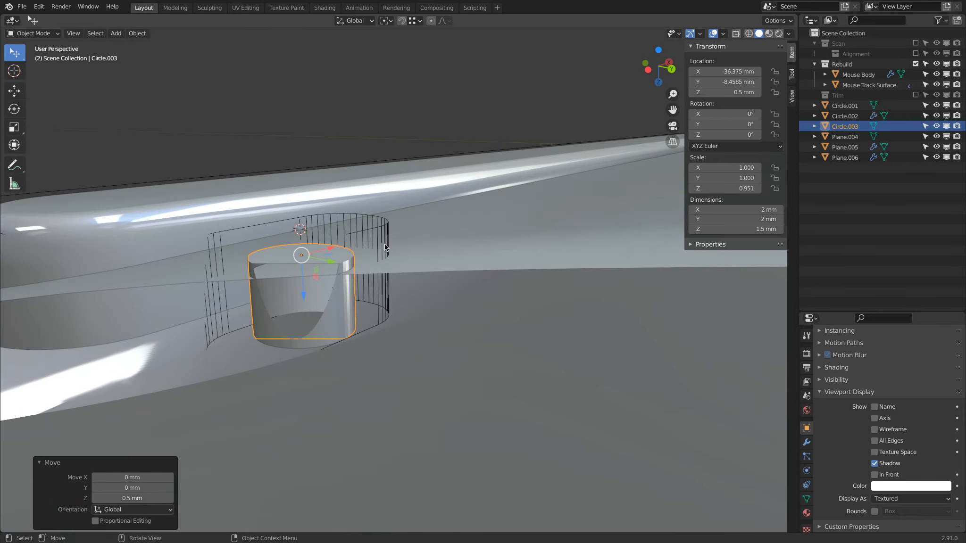
scroll(384, 244, "down", 5)
middle_click_drag(384, 243, 294, 332)
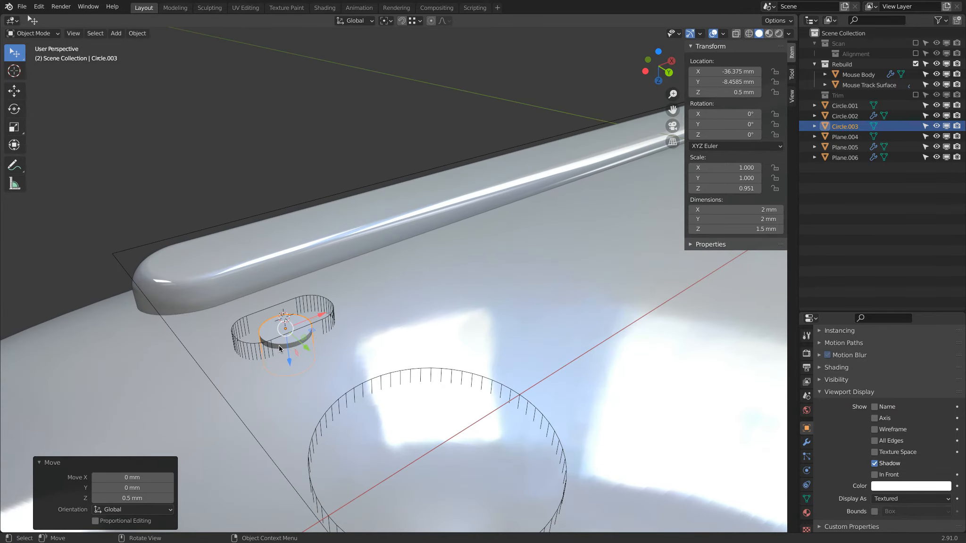
- Check the small slot and its insert against the mouse body, and save the file
middle_click_drag(282, 346, 382, 261)
middle_click_drag(323, 207, 325, 217)
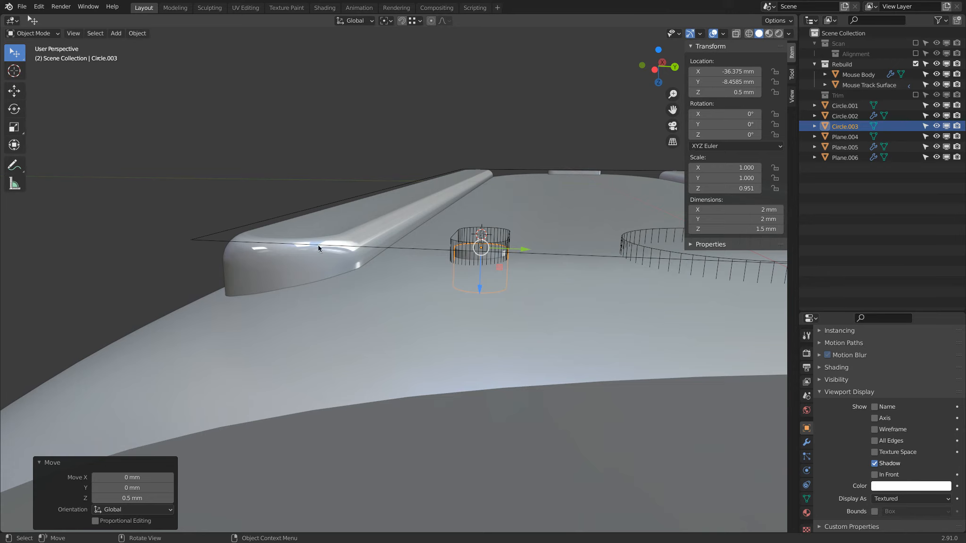
middle_click_drag(406, 226, 366, 151)
scroll(333, 162, "down", 3)
key("ctrl+s")
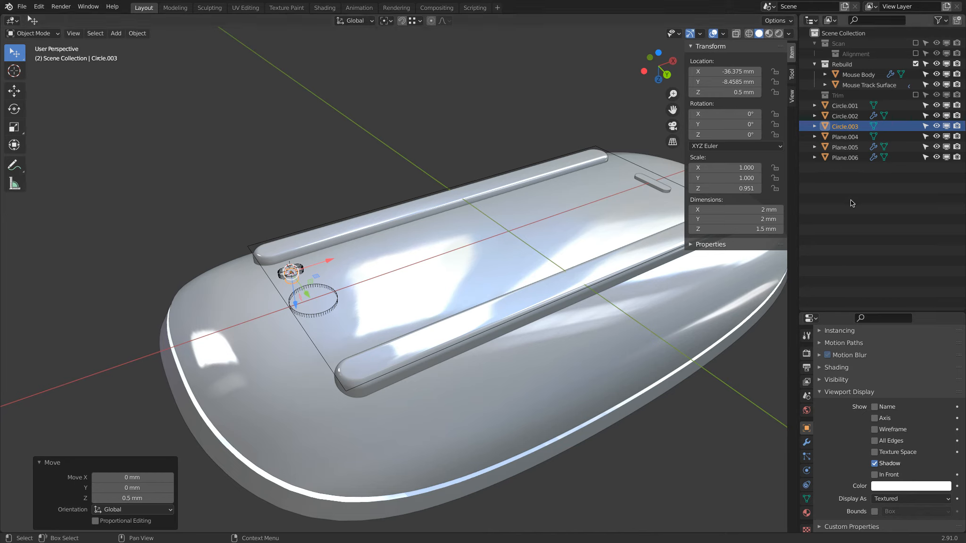
- Save the file and add a Boolean Difference modifier to Mouse Body with its operand type set to Collection
left_click(231, 310)
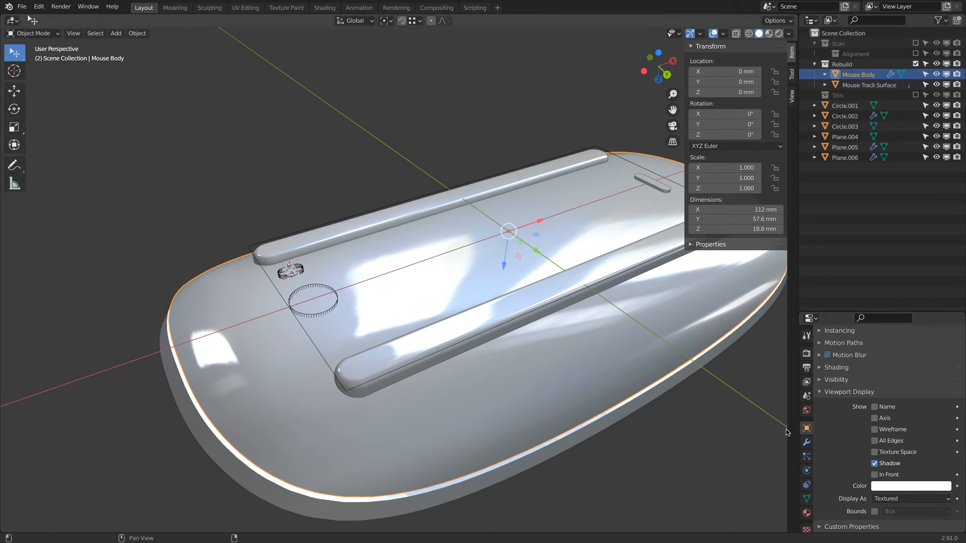
left_click(806, 442)
left_click_drag(841, 310, 841, 187)
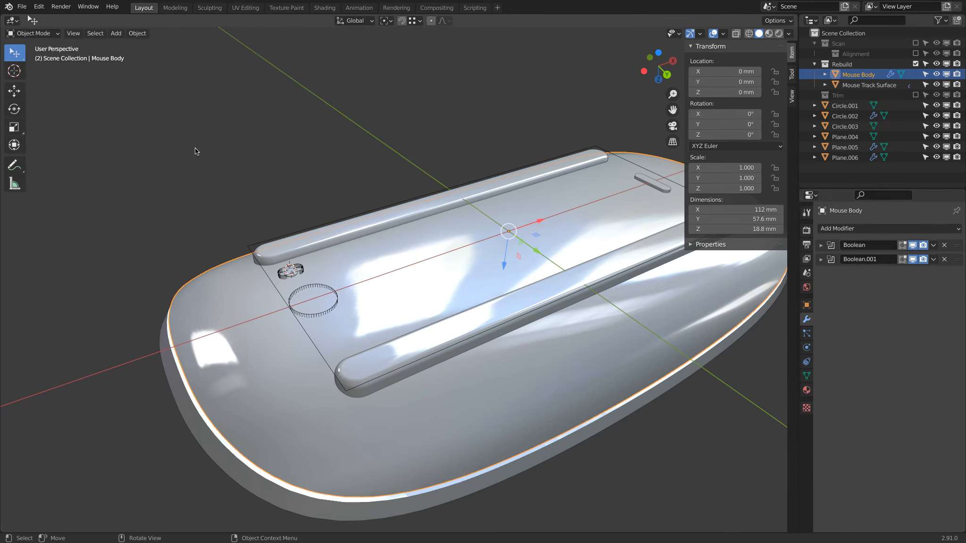
key("ctrl+s")
left_click(843, 228)
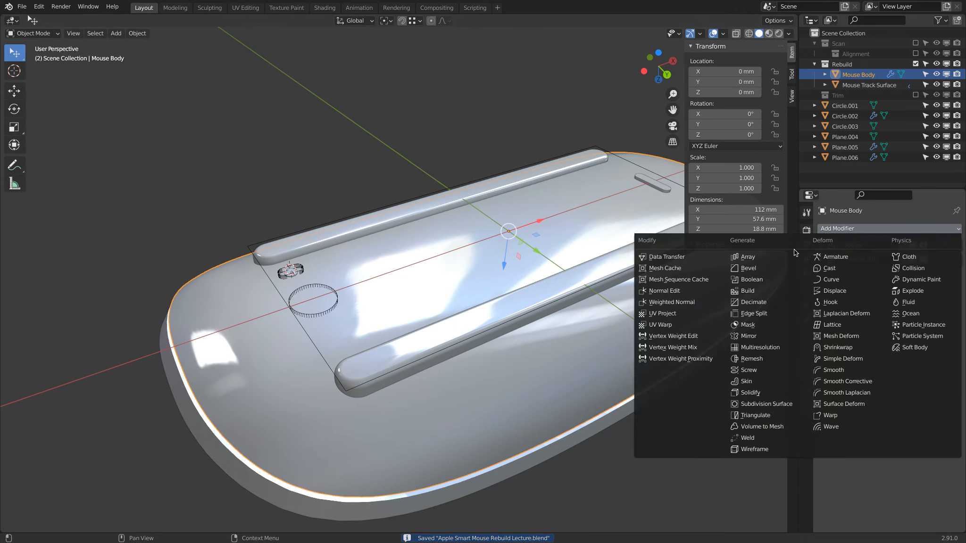
left_click(767, 279)
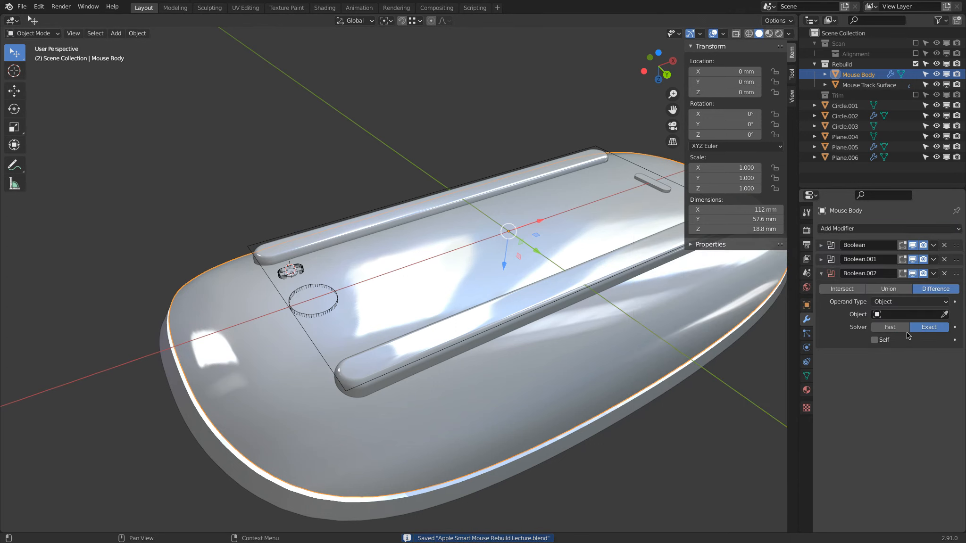
left_click(890, 301)
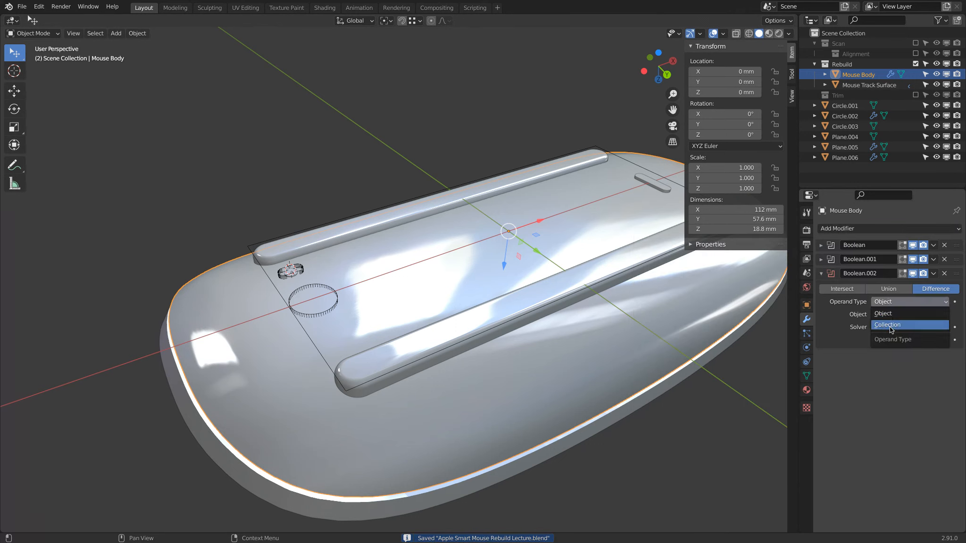
- Create a new collection and name it Bottom Interface
right_click(847, 174)
left_click(842, 173)
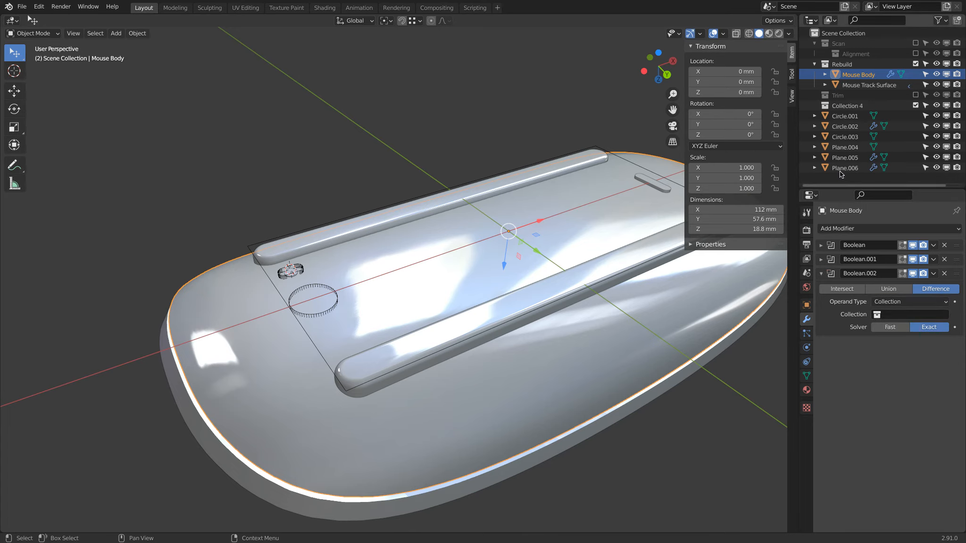
double_click(847, 107)
type("Bottom Interf")
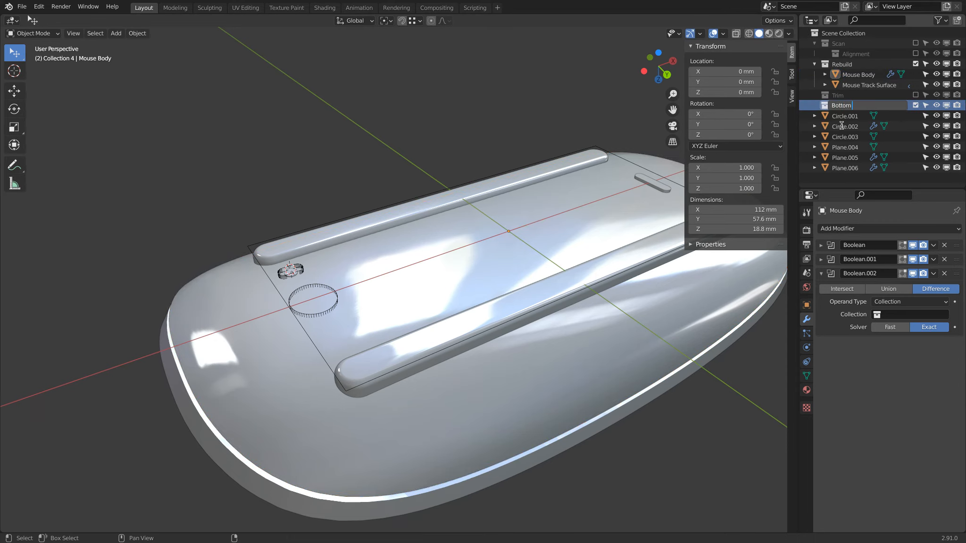
type("ace")
key("Return")
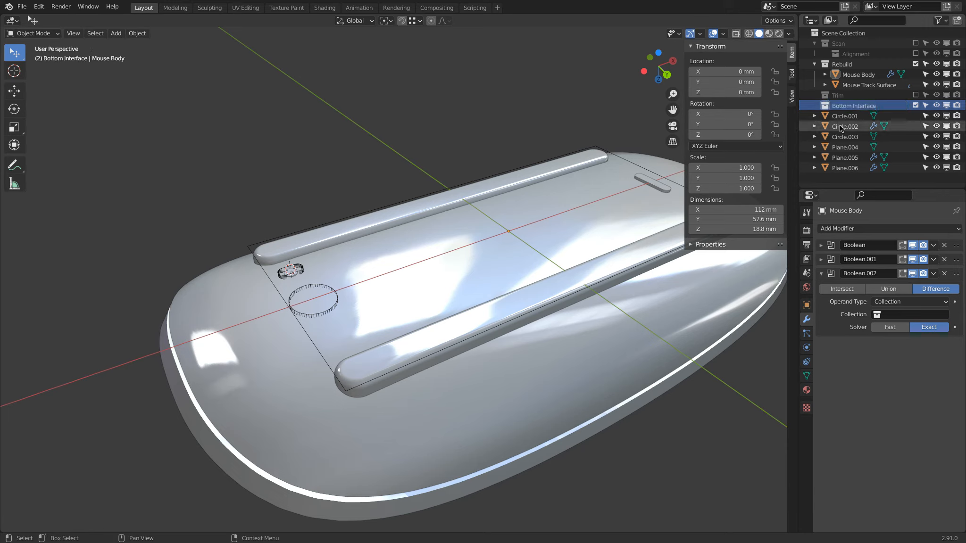
- Rename the 7 mm sensor hole cylinder as Optics
left_click(324, 287)
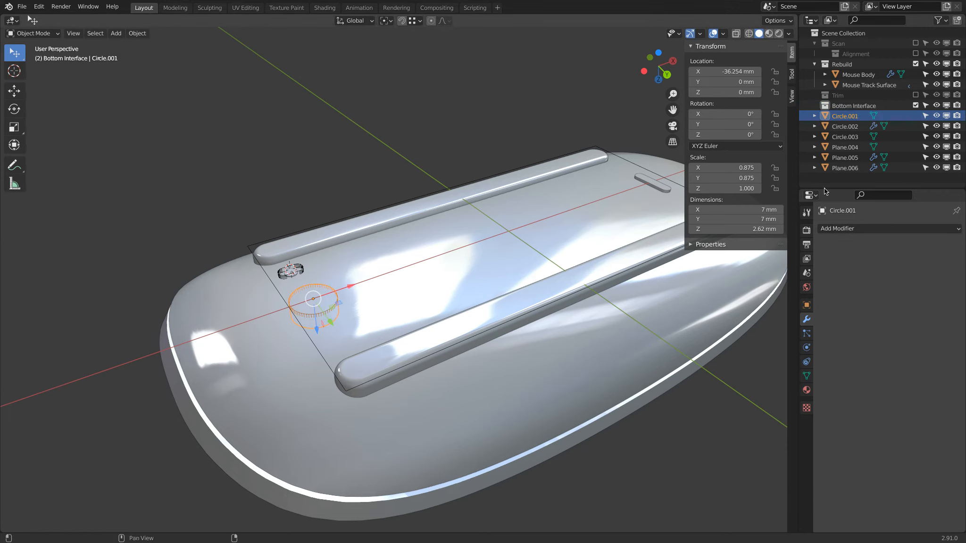
double_click(843, 116)
type("Optics")
key("Return")
- Rename the 8 mm slot block at the far end of the underside as Charging
left_click(821, 159)
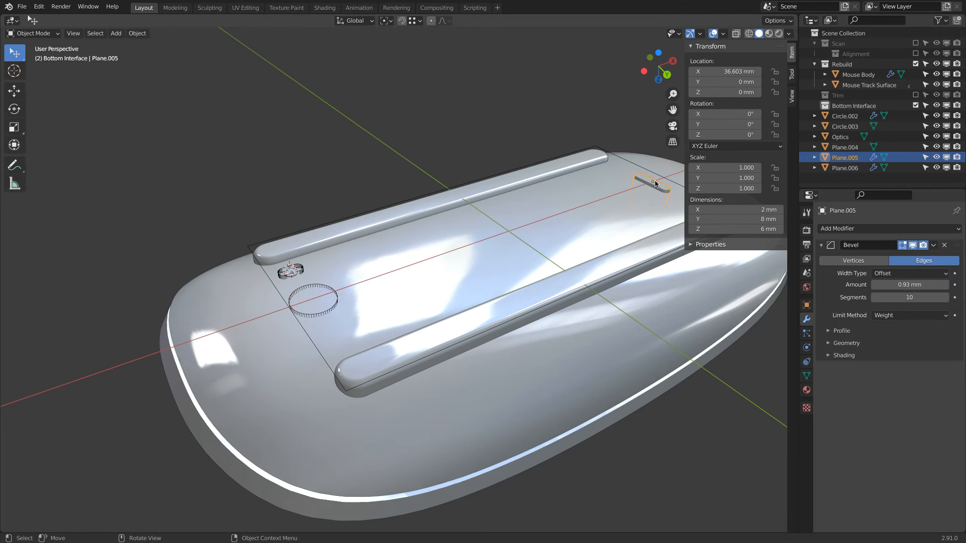
double_click(821, 159)
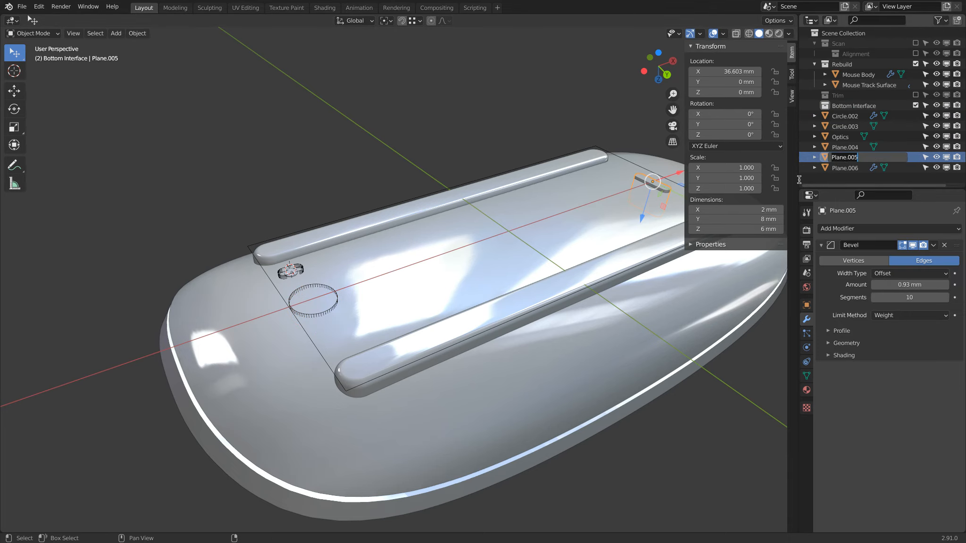
type("Charging")
key("Return")
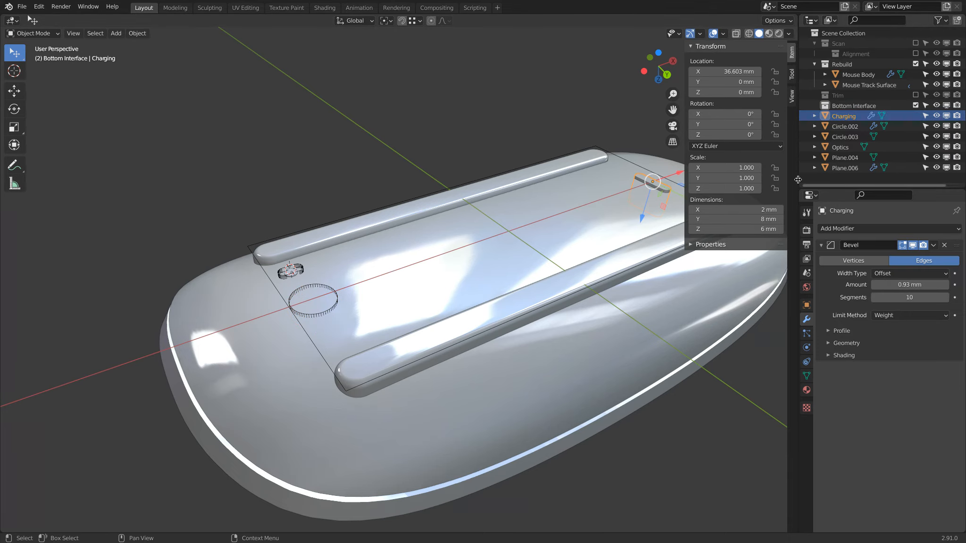
- Rename the small slot block beside the sensor hole as On Off
left_click(855, 169)
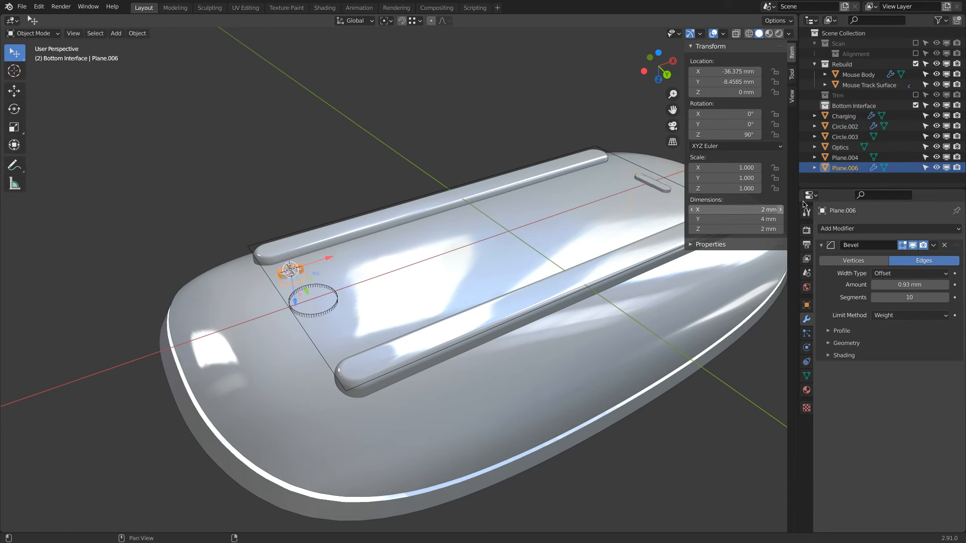
double_click(857, 170)
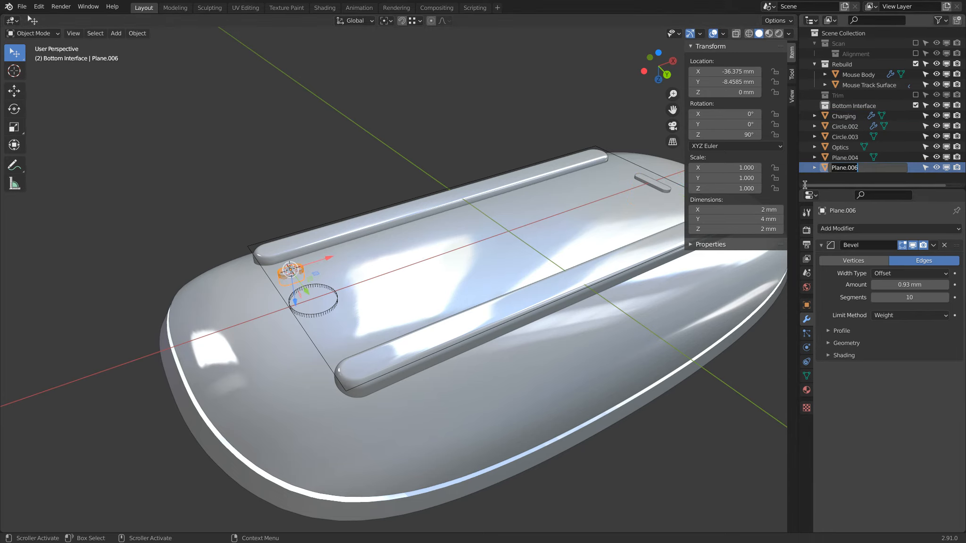
type("On Off")
key("Return")
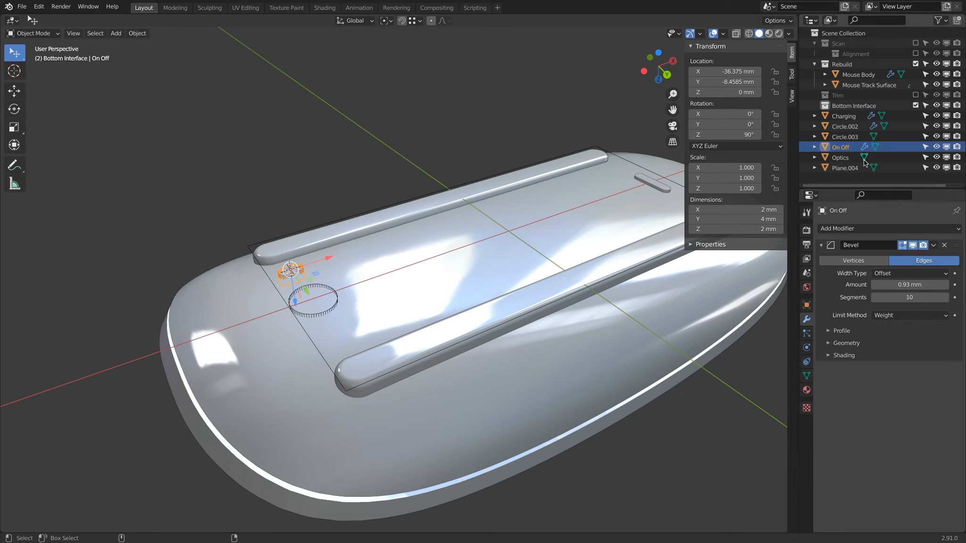
- Move the On Off, Optics and Charging objects into the Bottom Interface collection
left_click(845, 158, "ctrl")
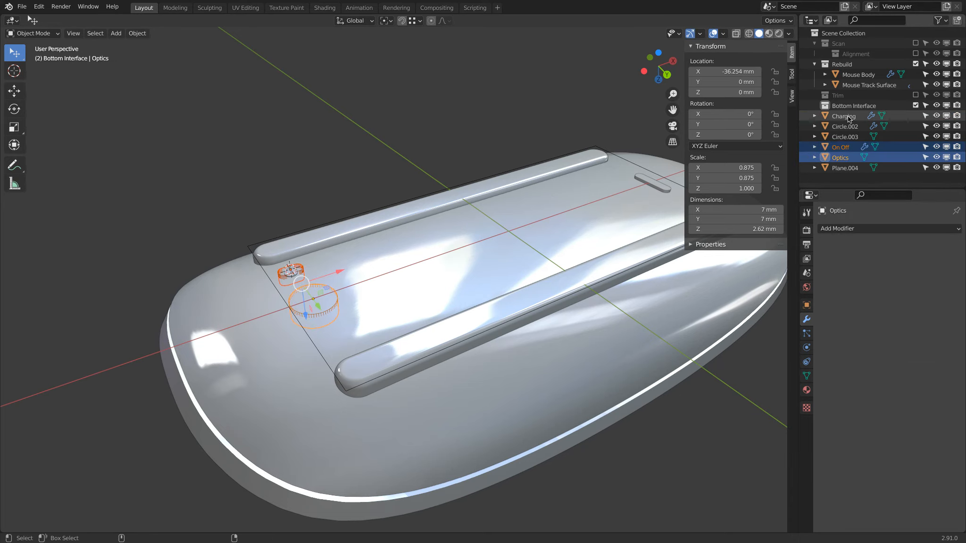
left_click(844, 117, "ctrl")
left_click_drag(844, 118, 865, 105)
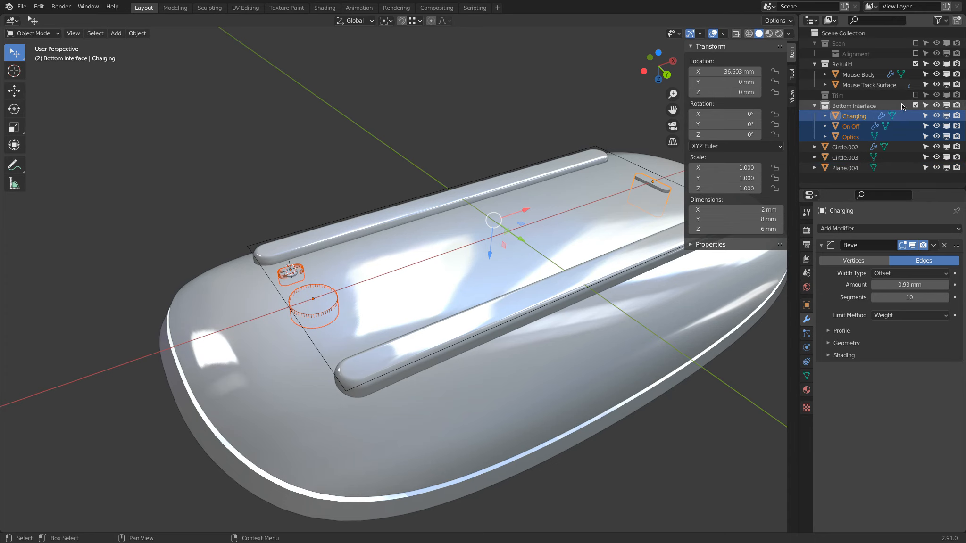
- Exclude the Bottom Interface collection from the view layer and select the Mouse Body
left_click(915, 105)
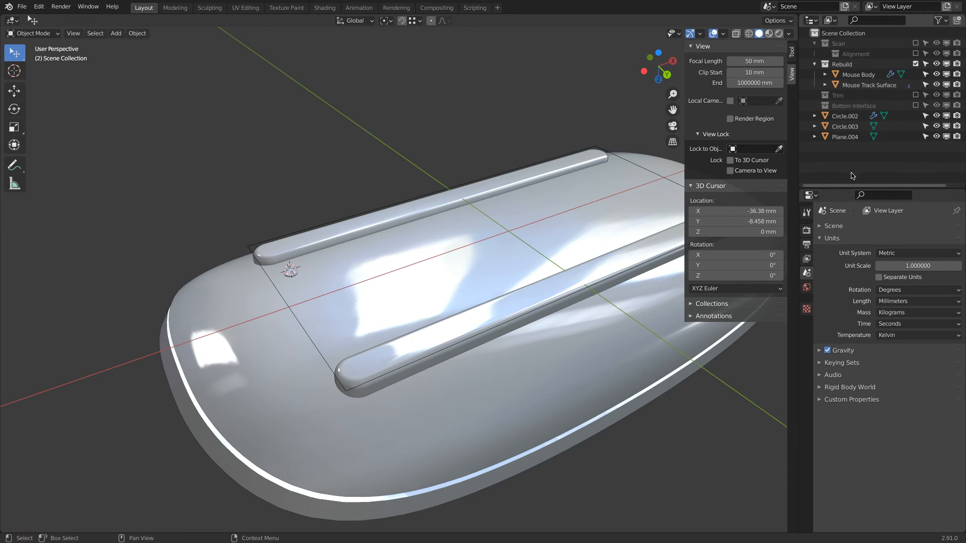
left_click(614, 191)
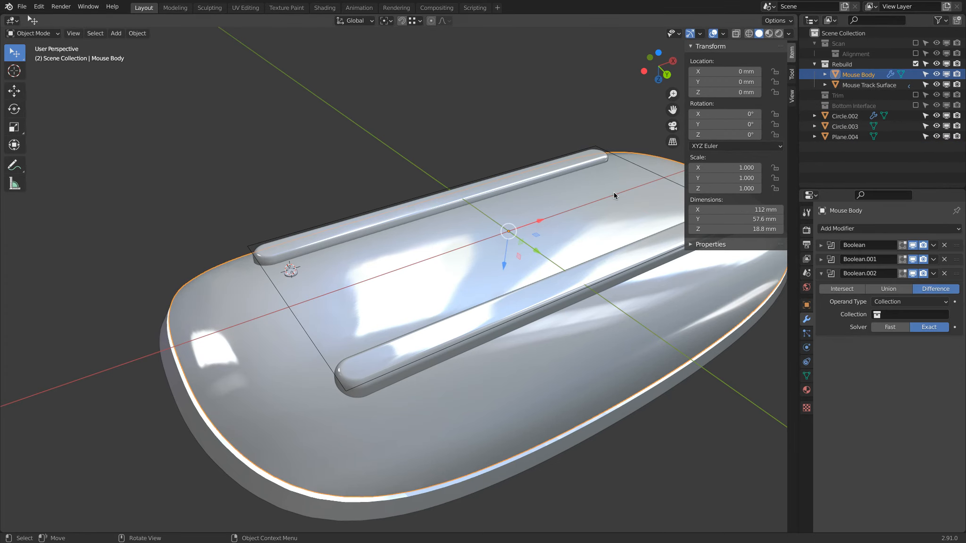
- Set the Bottom Interface collection as the cutting operand of the Mouse Body's third Boolean difference modifier
left_click(912, 314)
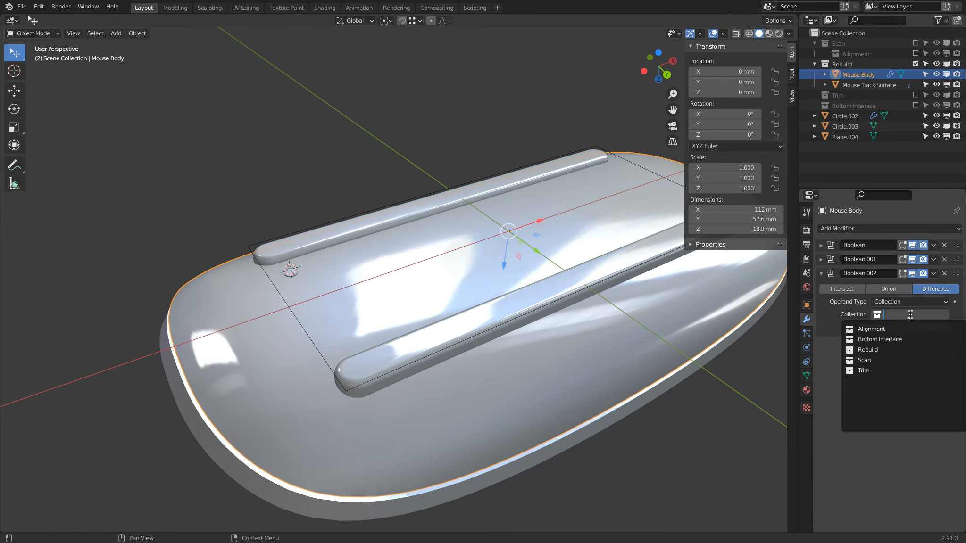
left_click(906, 341)
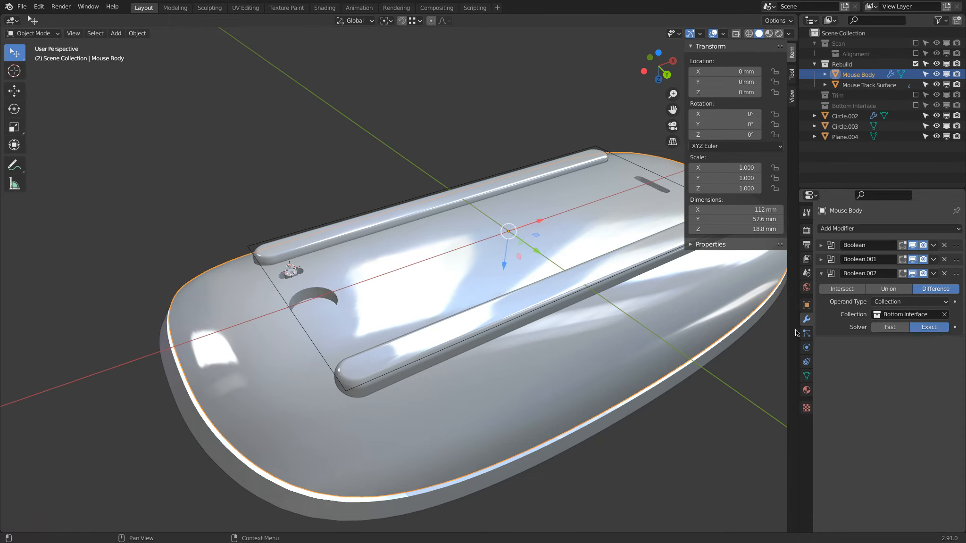
middle_click_drag(538, 217, 512, 193)
- Rename the rectangular guide plane on the underside as Interface Alignment and hide it in the viewport
left_click(260, 230)
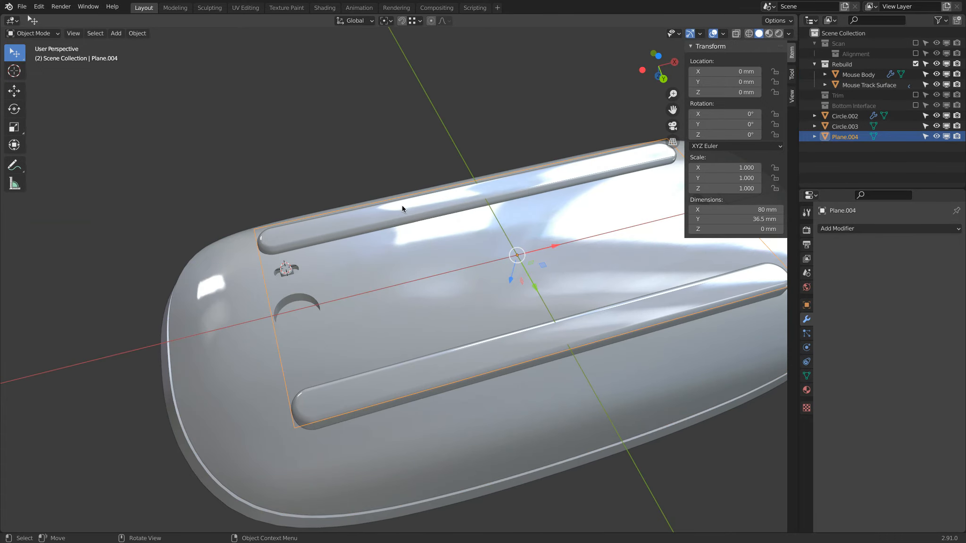
double_click(837, 137)
type("Inte")
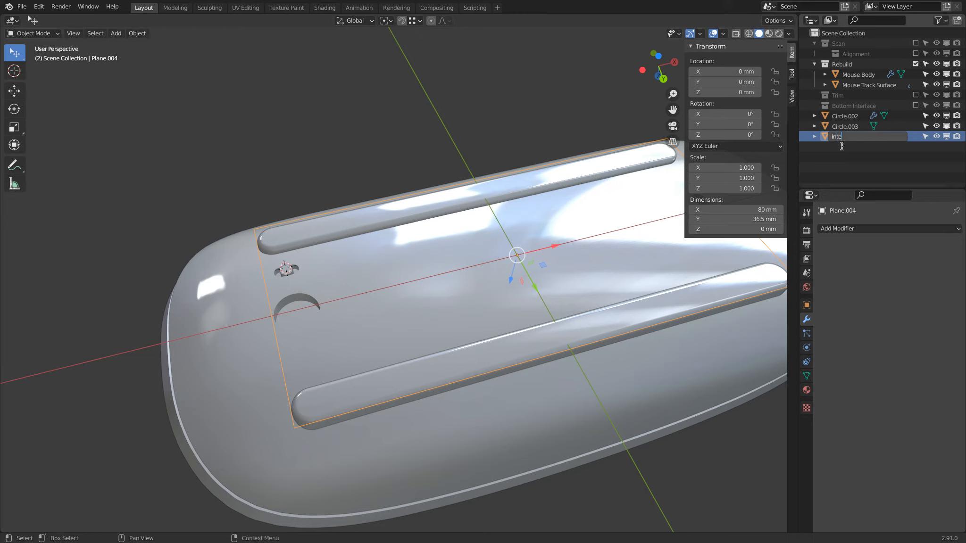
type("rface Alignment")
key("Return")
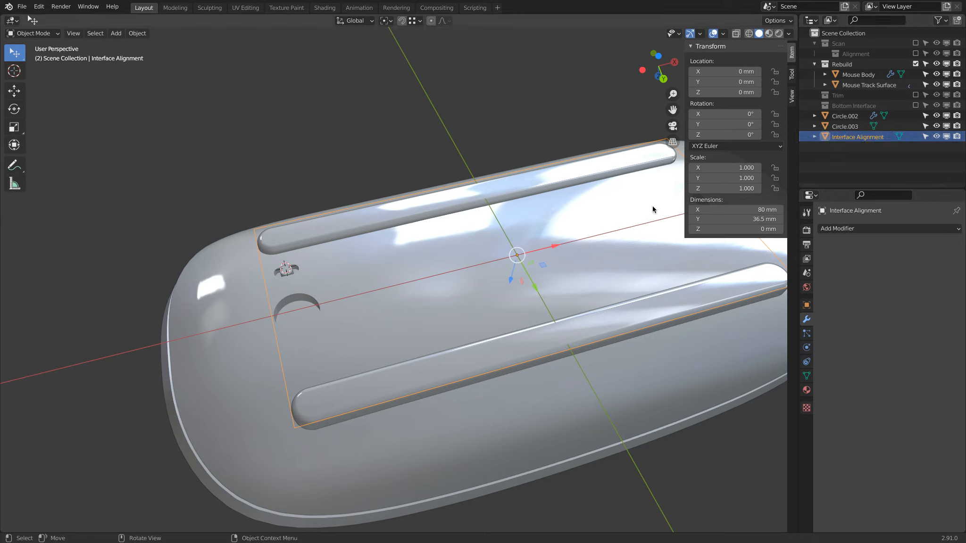
left_click(937, 136)
- Move the small round switch about 0.98 mm along the X axis toward the end of the on/off slot
mouse_move(454, 158)
middle_mouse_down()
mouse_move(433, 196)
mouse_move(425, 264)
mouse_move(457, 162)
mouse_move(451, 170)
middle_mouse_up()
scroll(333, 281, "up", 3)
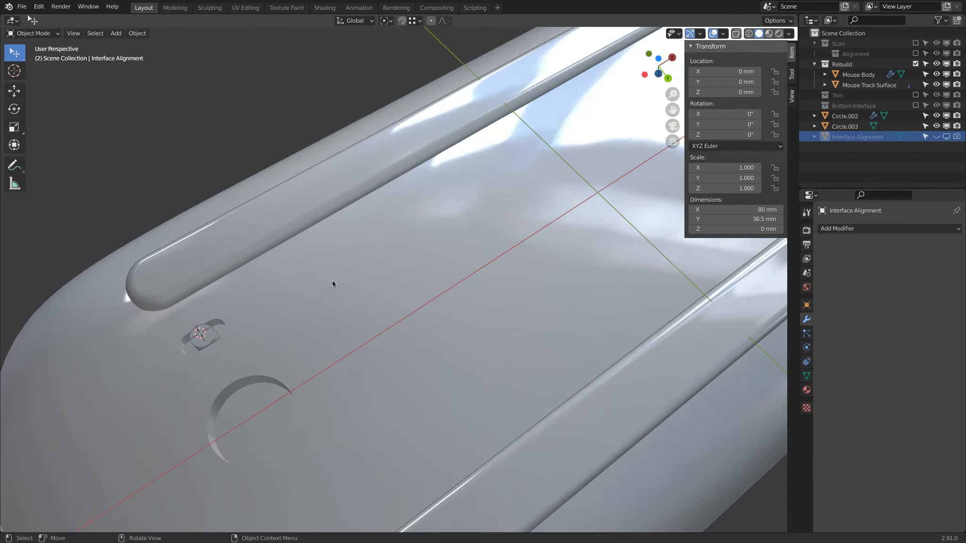
middle_click_drag(325, 284, 488, 234, "shift")
scroll(486, 236, "up", 3)
left_click(448, 272)
middle_click_drag(449, 272, 465, 213)
key("g")
left_click(477, 218)
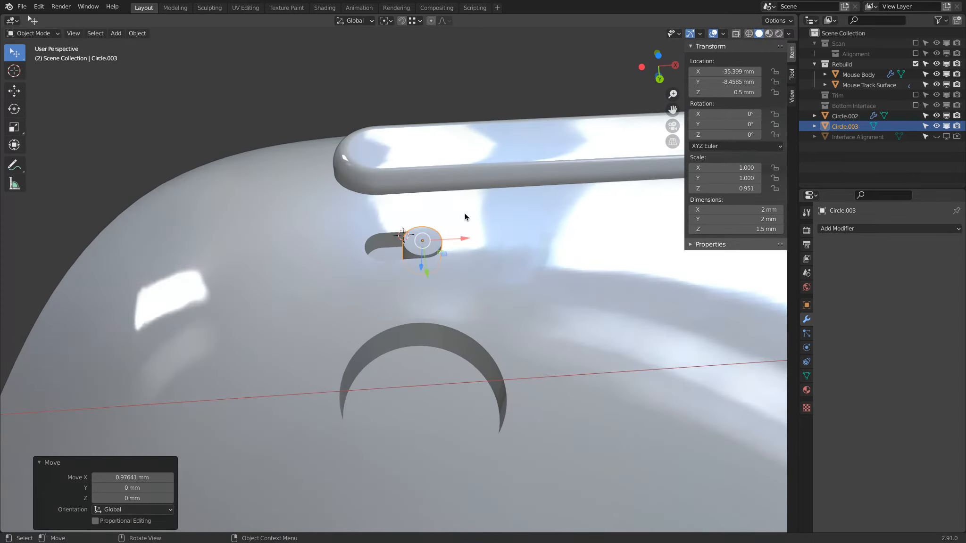
- Deselect everything and examine the overall mouse shape from the front, from the right side and in perspective
scroll(465, 213, "down", 9)
middle_click_drag(503, 168, 684, 195)
key("a")
key("a")
middle_click_drag(419, 140, 91, 224)
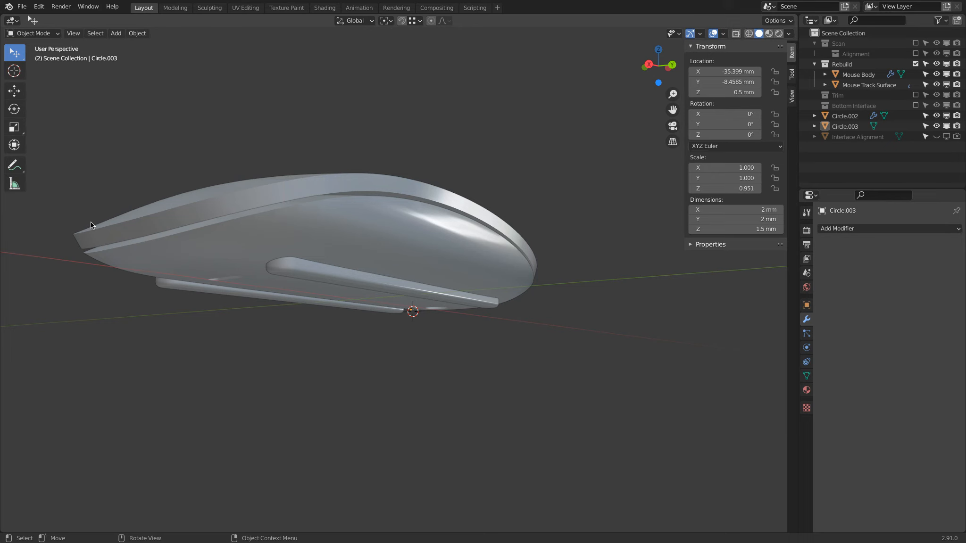
key("KP_1")
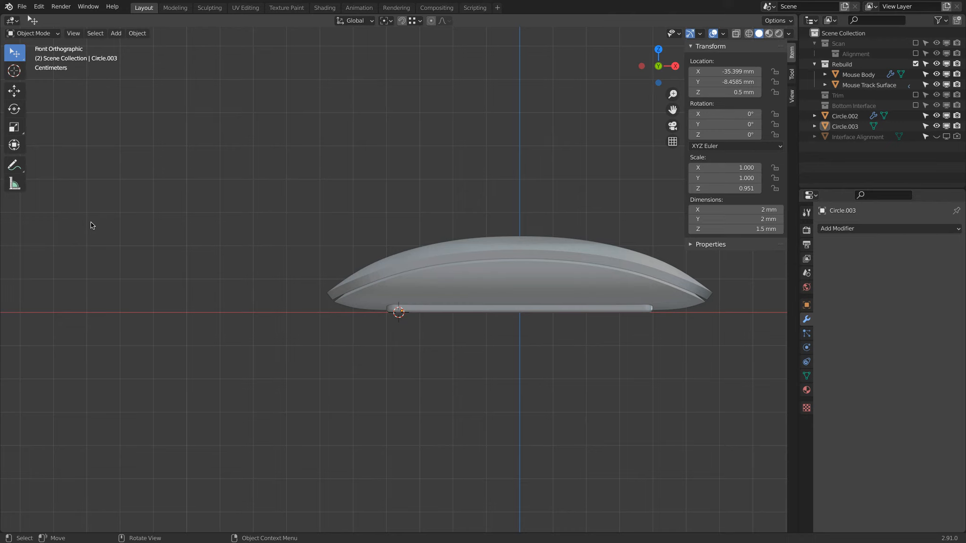
key("KP_3")
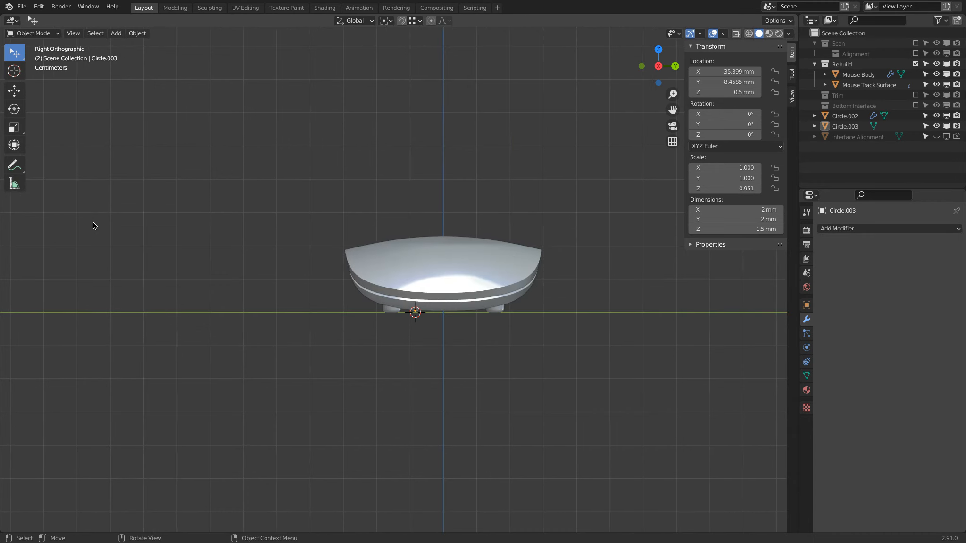
key("KP_1")
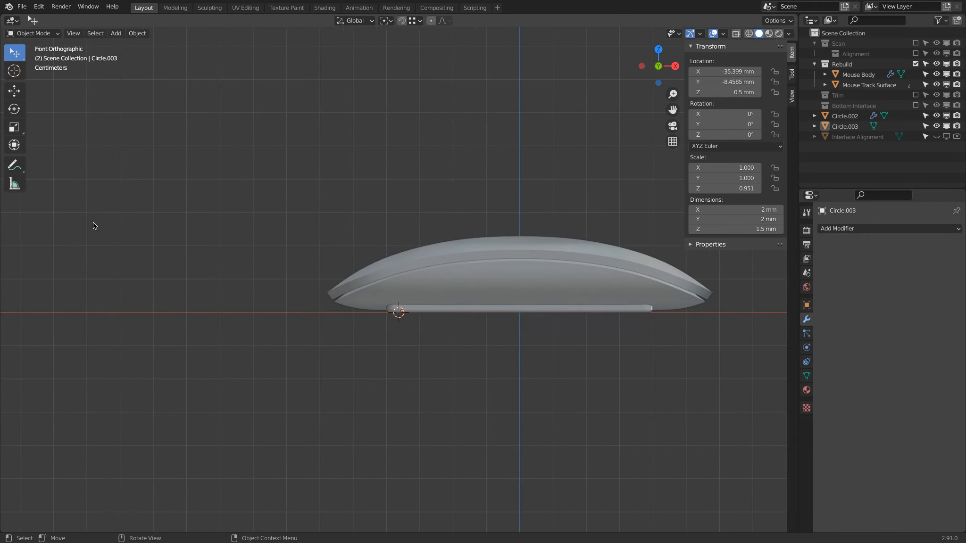
middle_click_drag(533, 271, 360, 277)
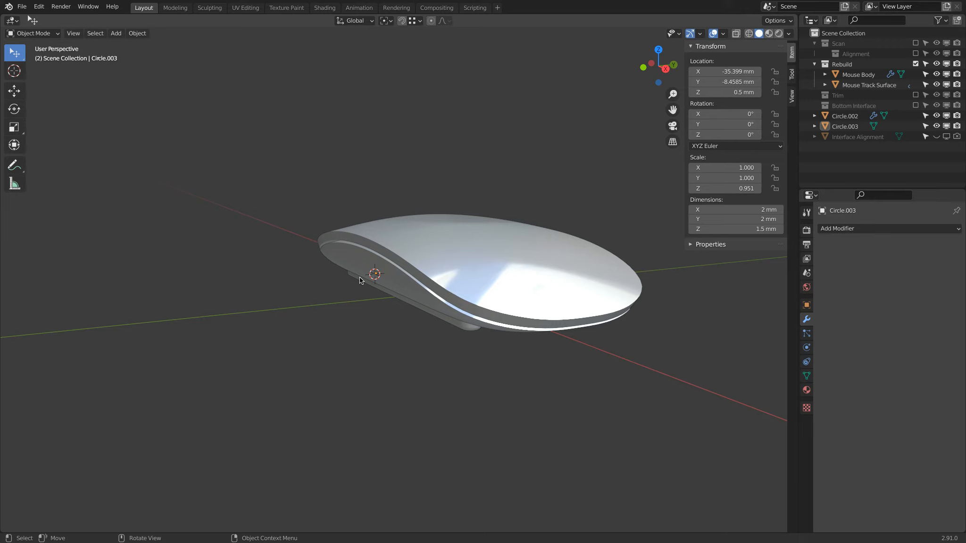
key("KP_1")
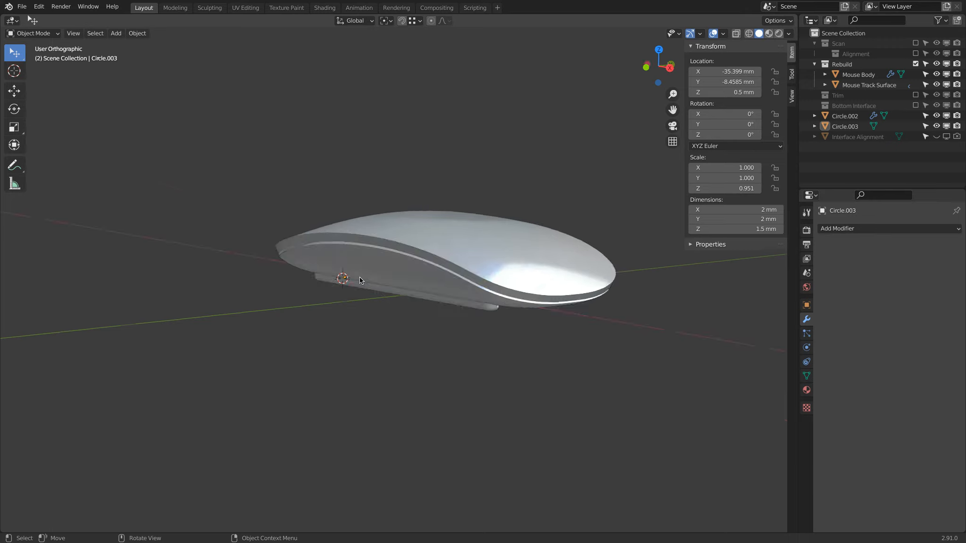